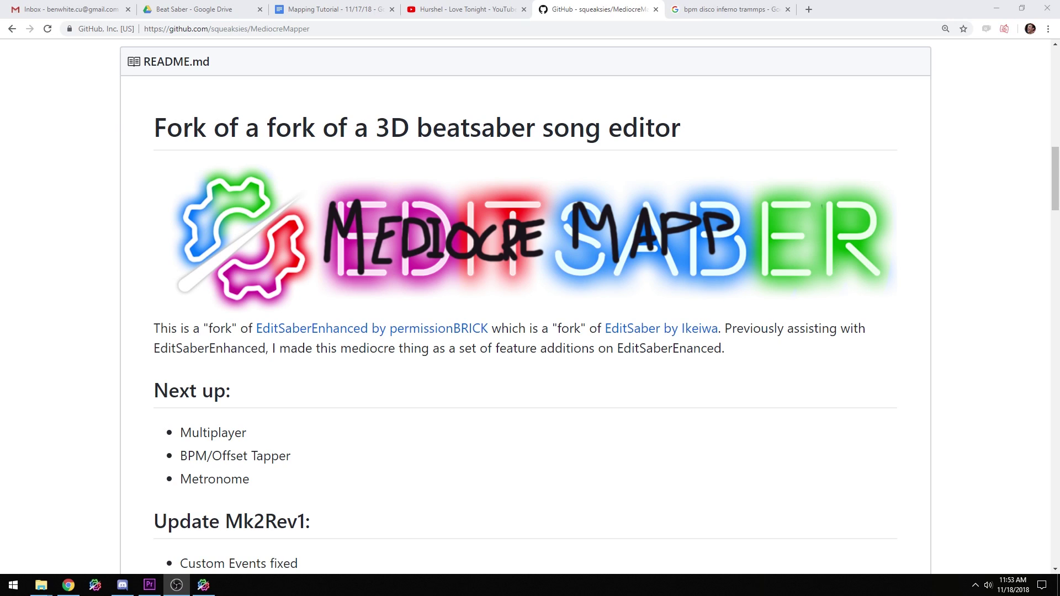
Switch to MediocreMapper and open the Disco Inferno song's settings.
click(203, 584)
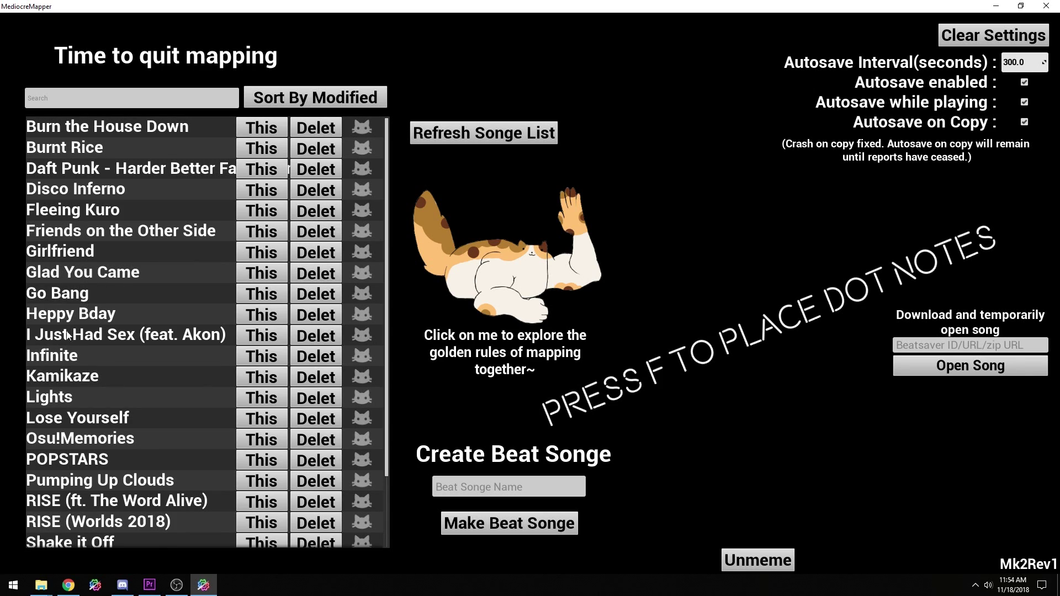
click(257, 195)
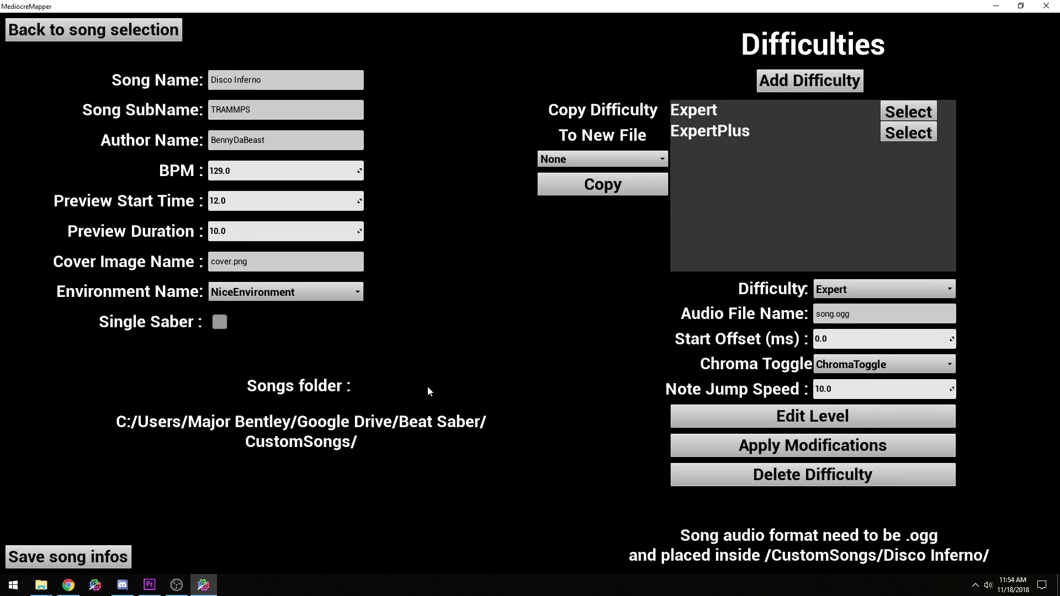
Open Audacity and import "16 - Disco Inferno (Single Edit)" from the Downloads folder.
click(14, 585)
click(259, 431)
mouse_move(40, 585)
click(128, 541)
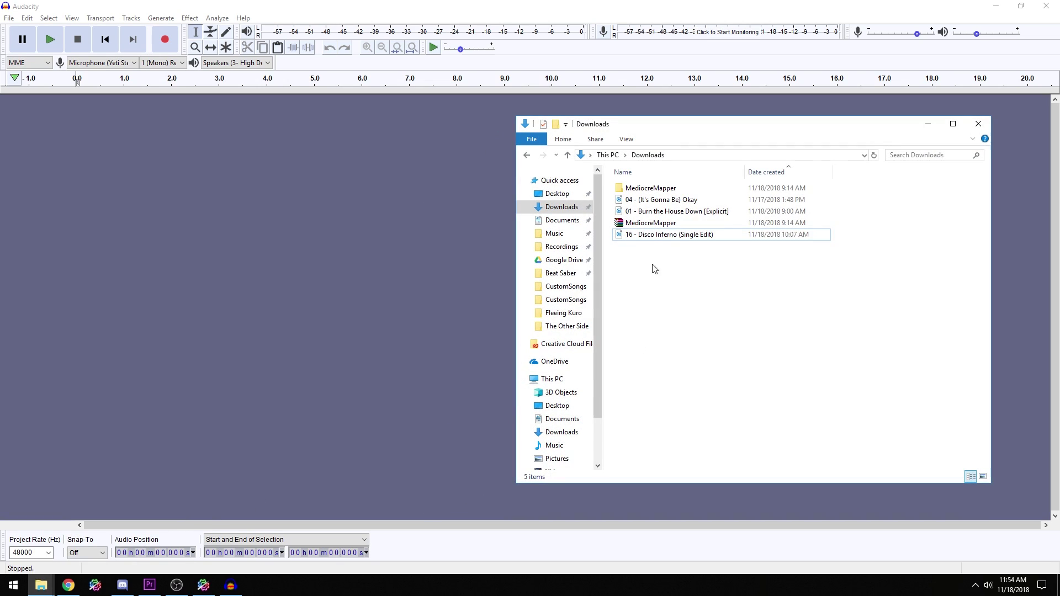
drag(657, 235, 362, 223)
Add a new mono track below the song.
click(7, 18)
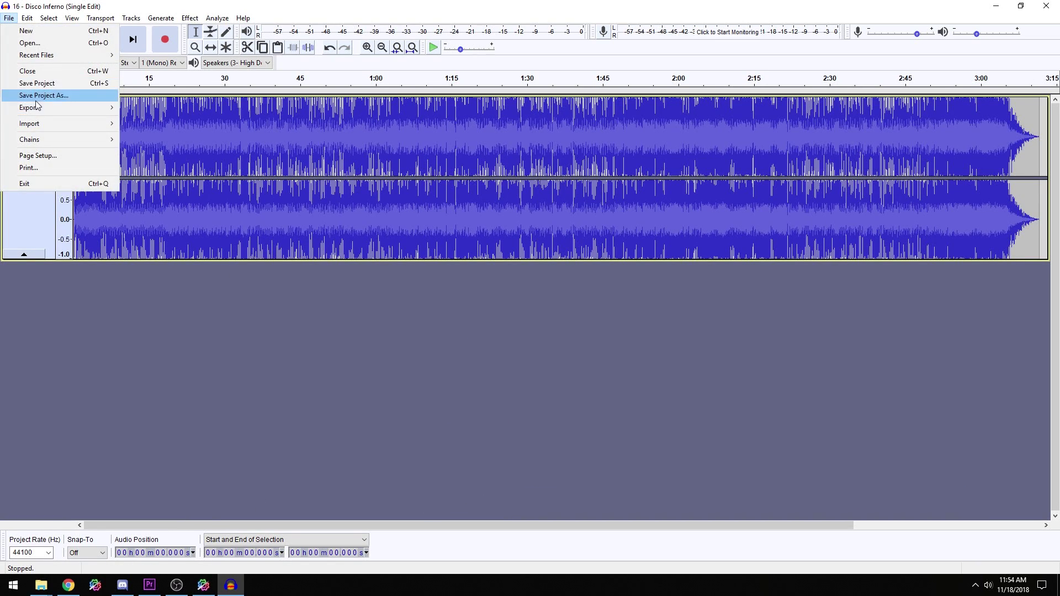
click(141, 18)
click(141, 19)
mouse_move(160, 30)
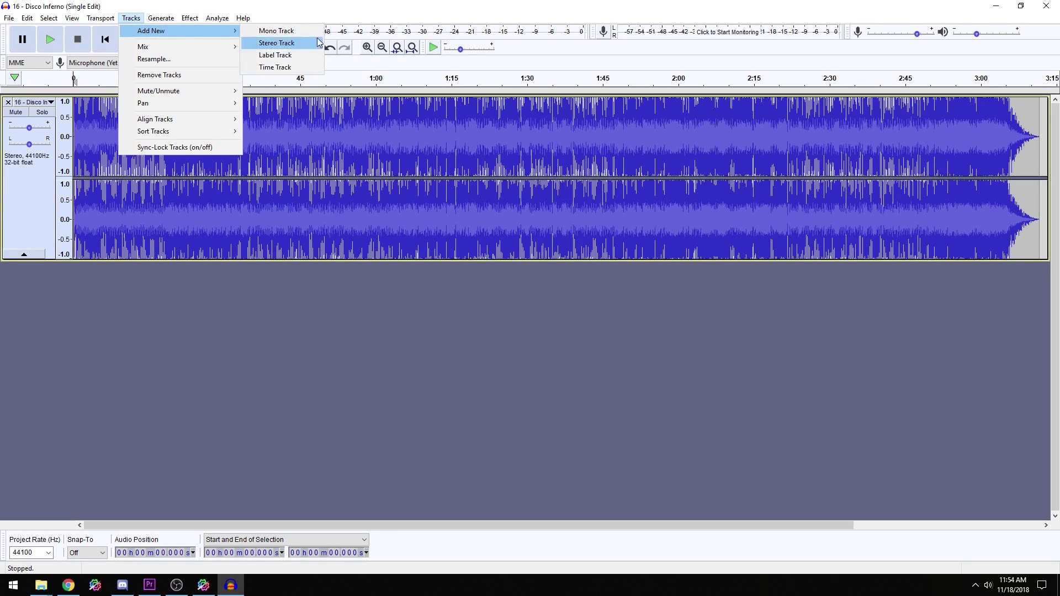
click(285, 32)
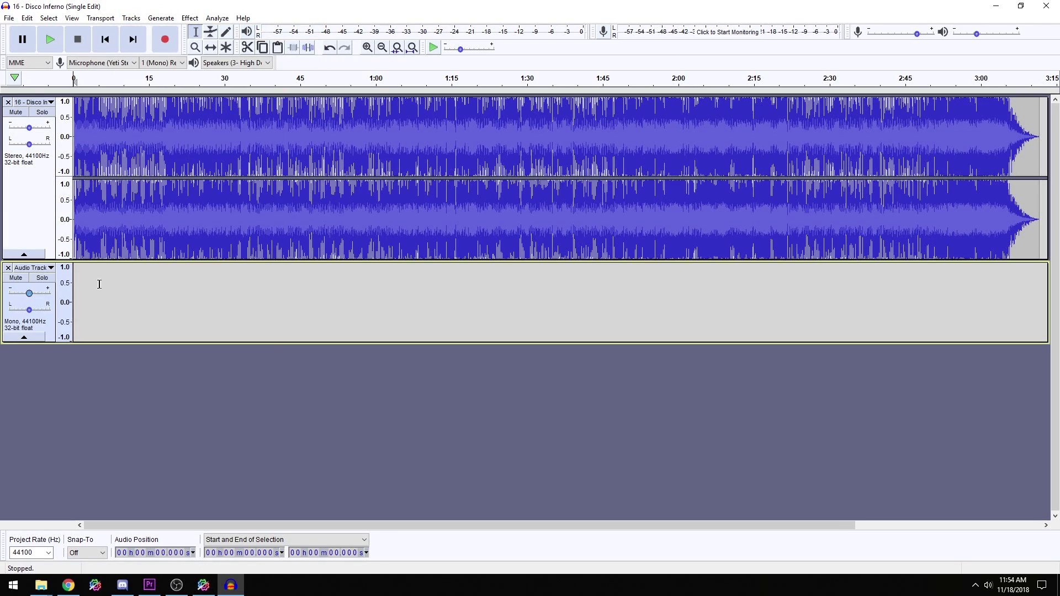
Generate a metronome rhythm track from the start of the mono track at 129 BPM, 4 beats per measure and 150 measures.
click(245, 307)
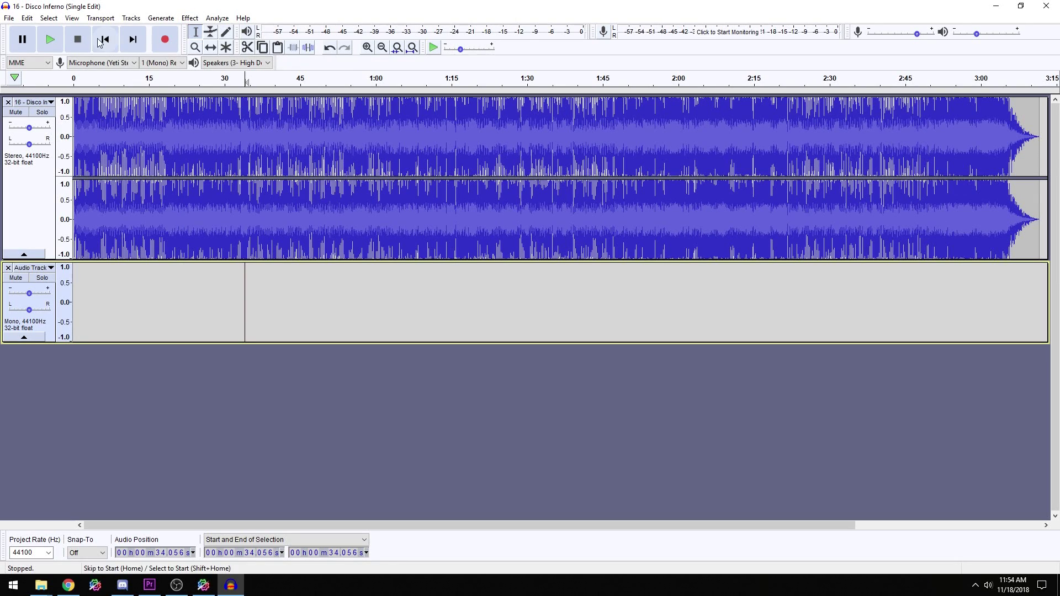
click(105, 39)
click(167, 18)
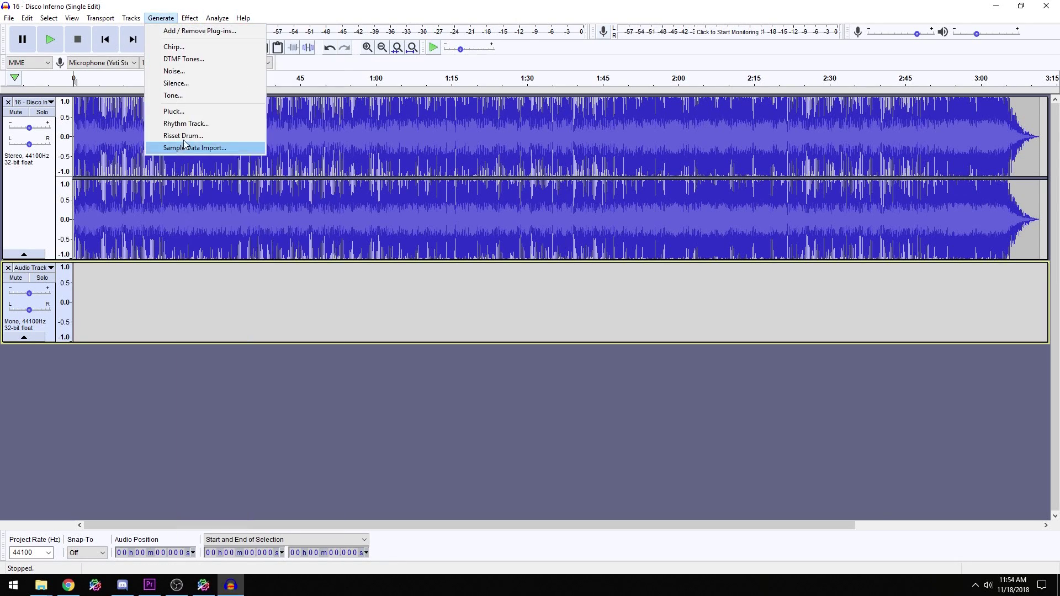
click(186, 124)
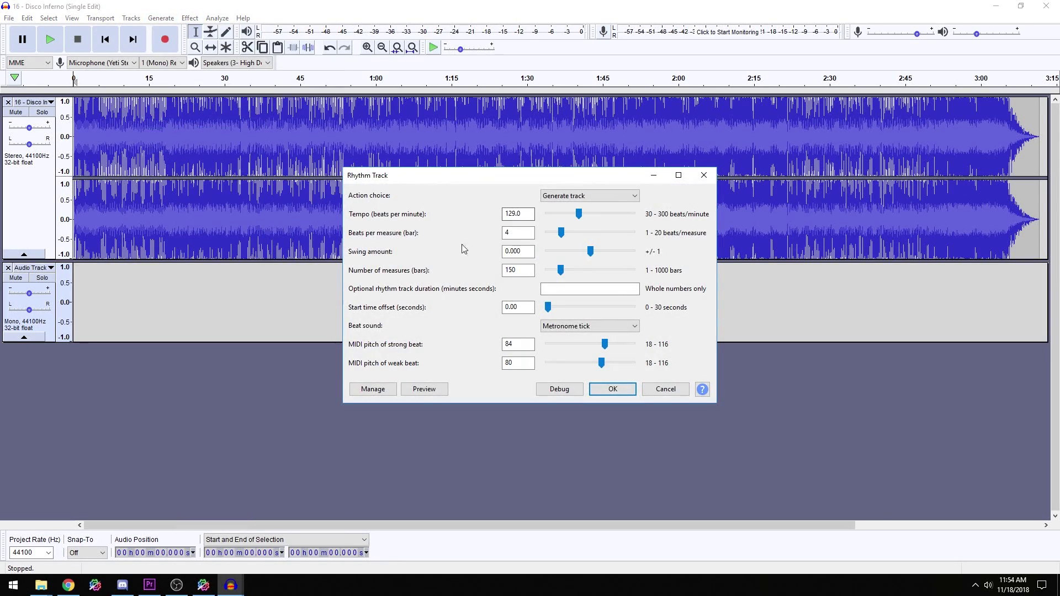
click(609, 386)
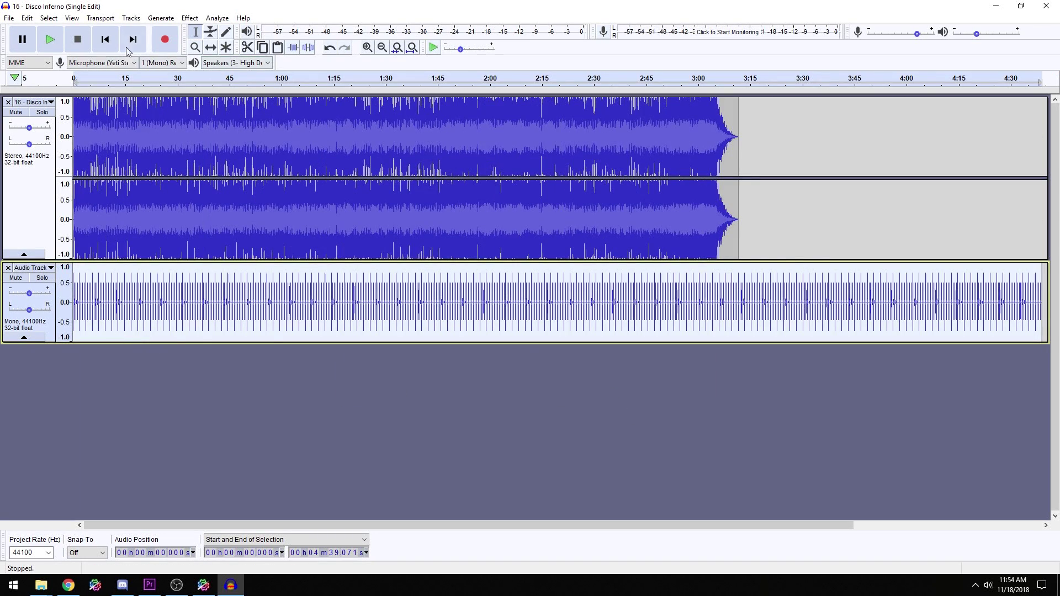
Shift the song clip later in time so it starts at about 1.6 s, near the metronome's second strong beat.
click(195, 47)
triple_click(106, 212)
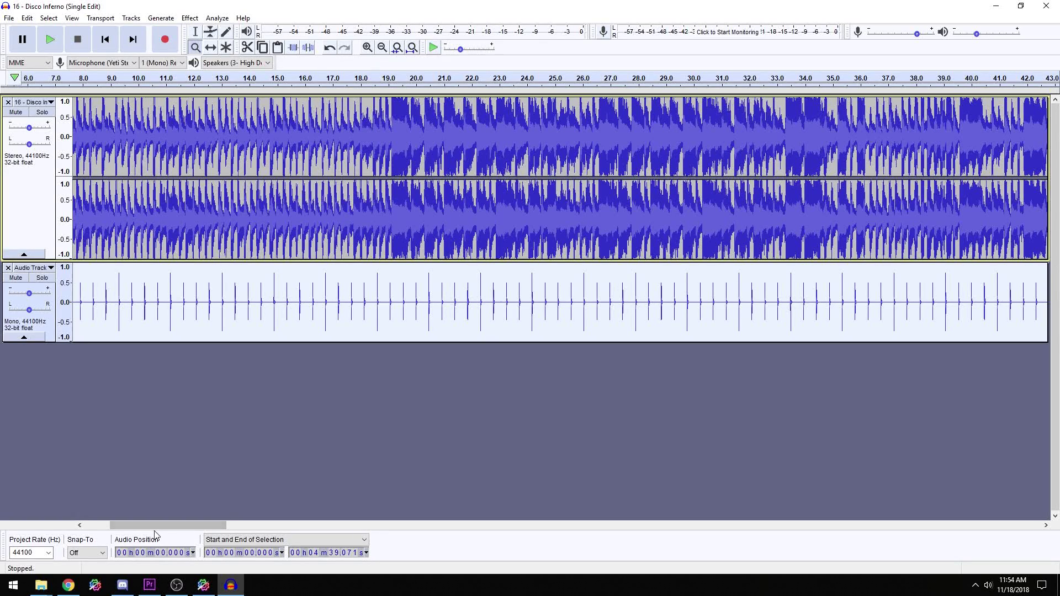
drag(150, 525, 95, 519)
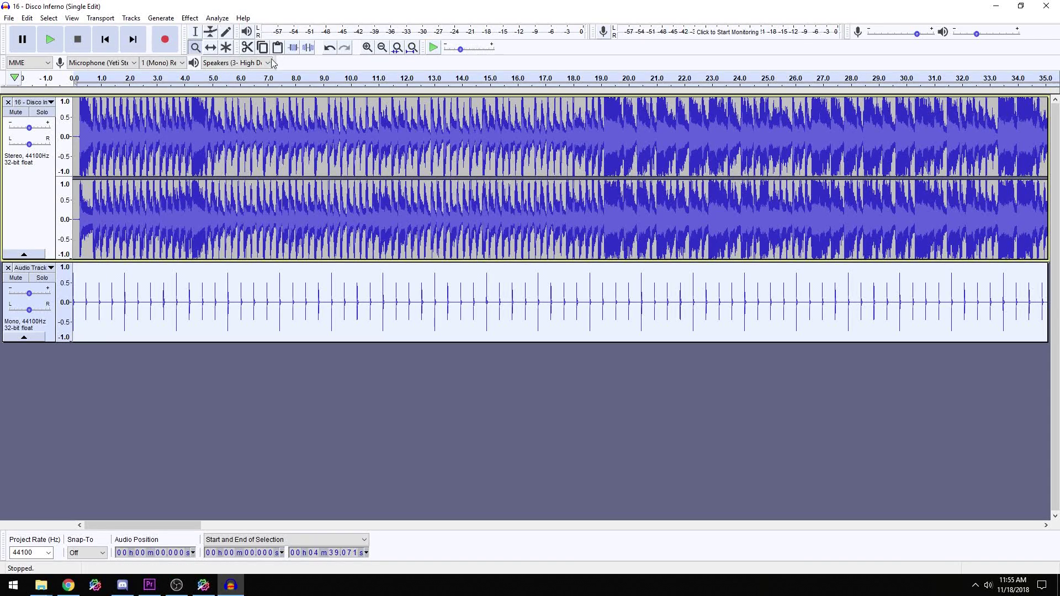
click(210, 49)
drag(140, 137, 189, 139)
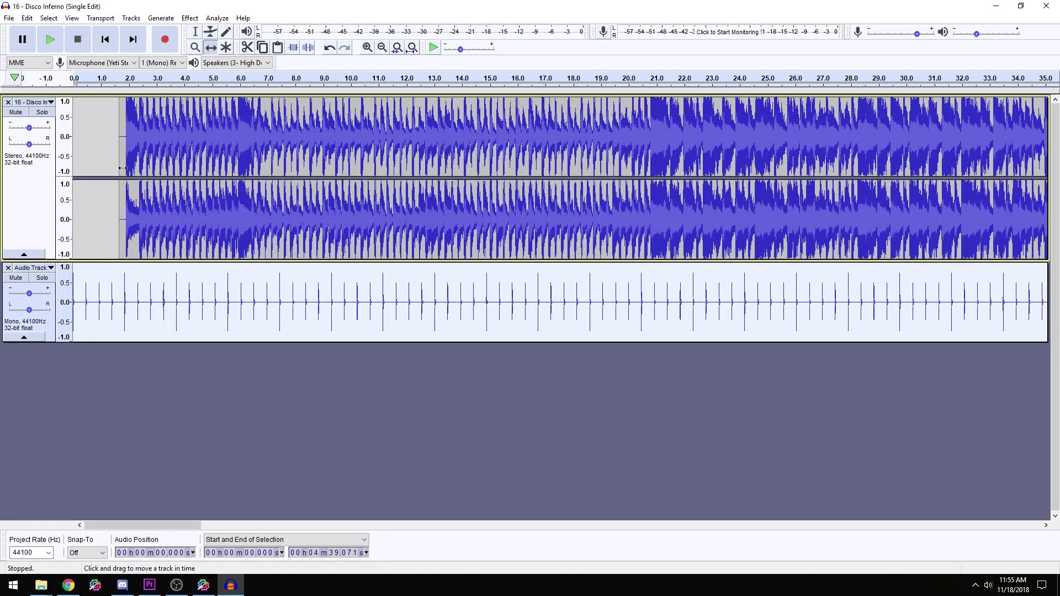
Shift the song clip earlier to start at about 1.25 s, lining up its beats with the metronome ticks.
click(195, 48)
double_click(153, 138)
click(211, 47)
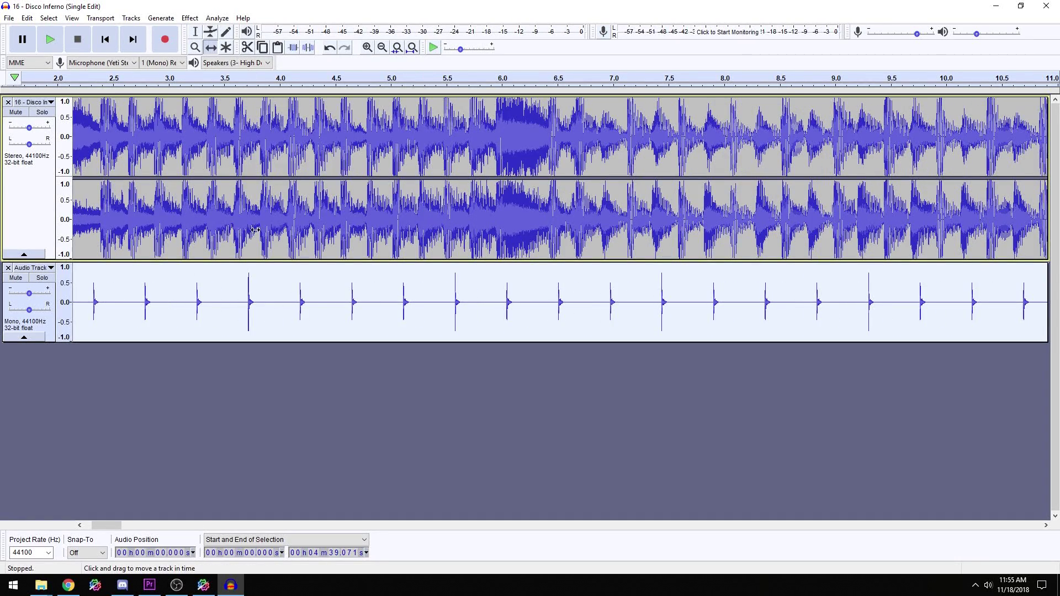
drag(505, 225, 459, 238)
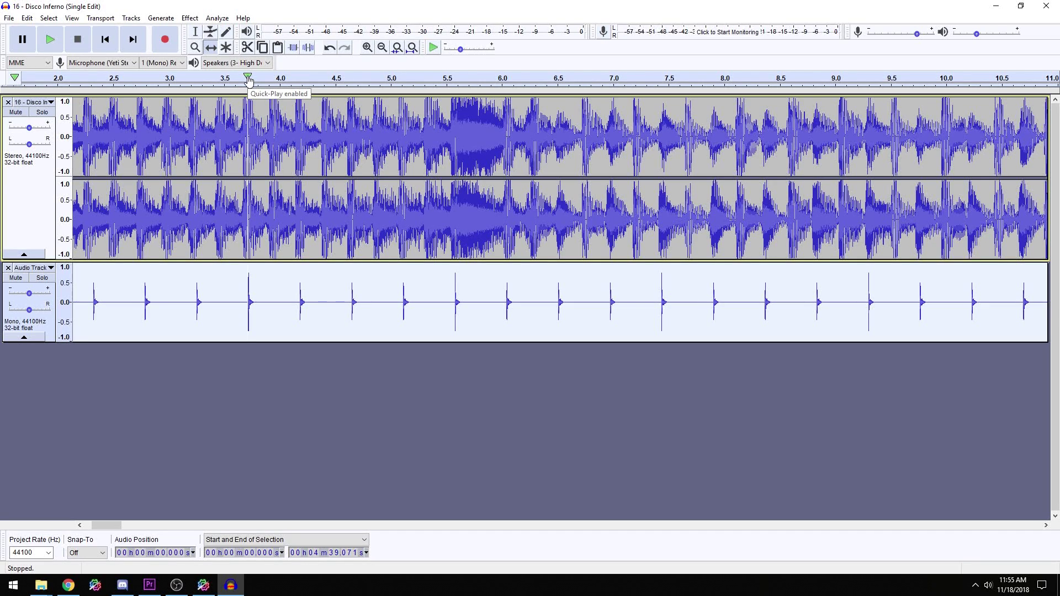
Play the song together with the metronome from the beginning to check the beat alignment.
key(space)
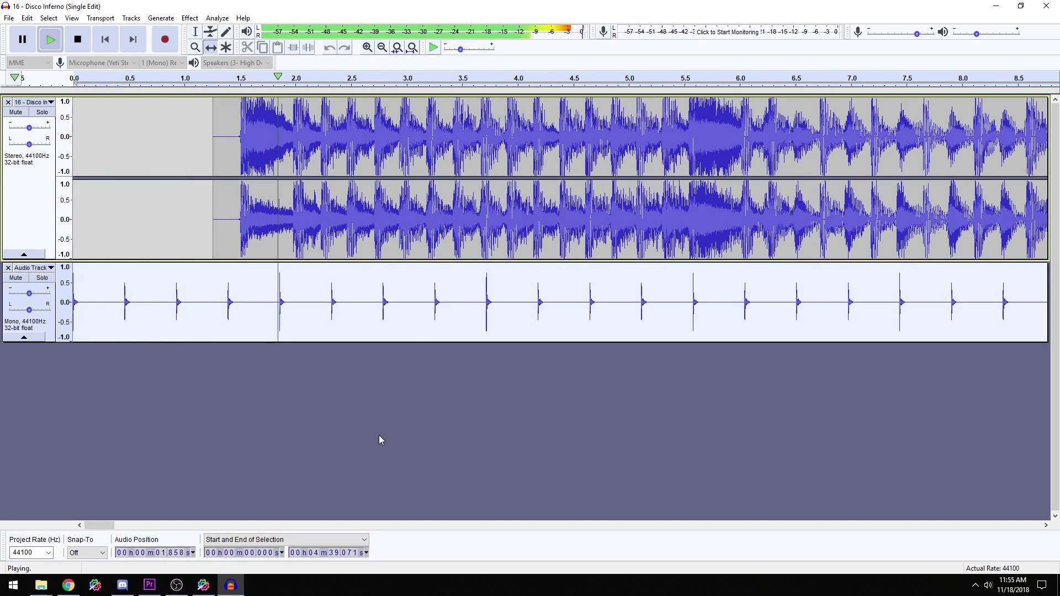
click(194, 47)
right_click(178, 152)
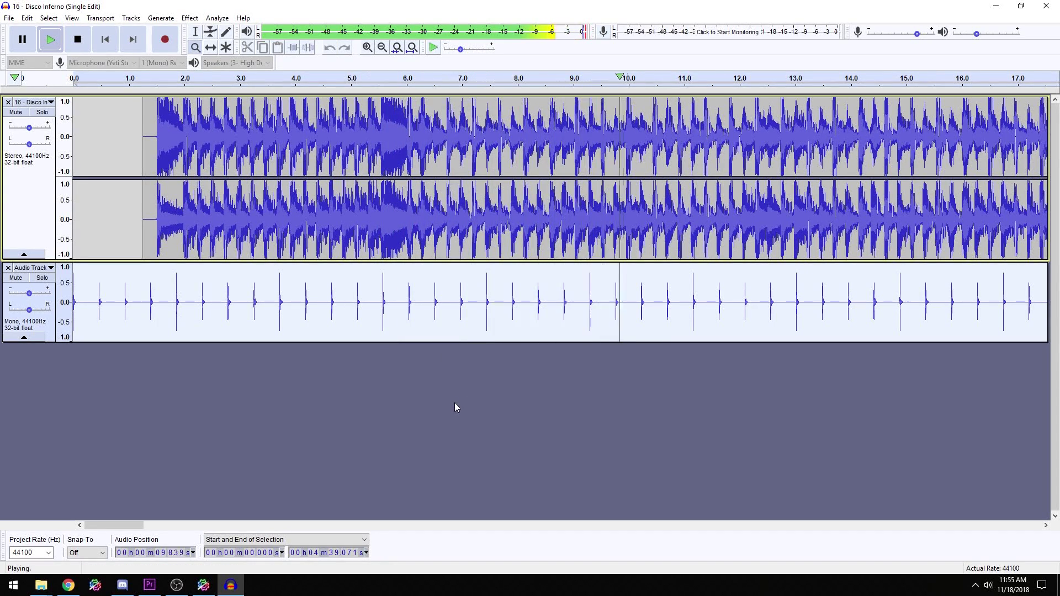
click(79, 48)
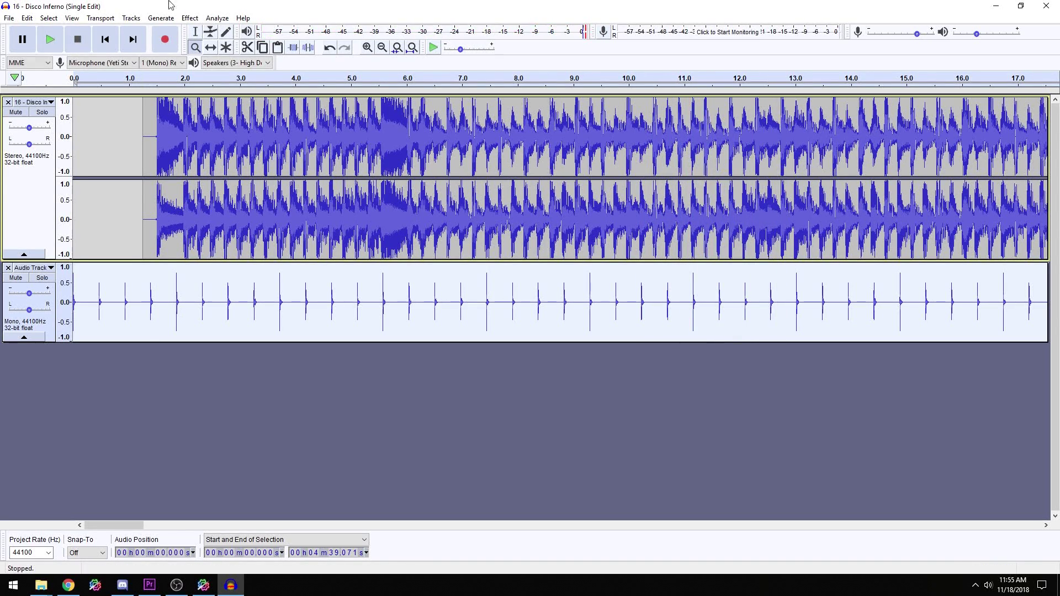
Move the song clip earlier so it starts at about 1.0 s and its beats match the metronome's strong beats.
click(211, 47)
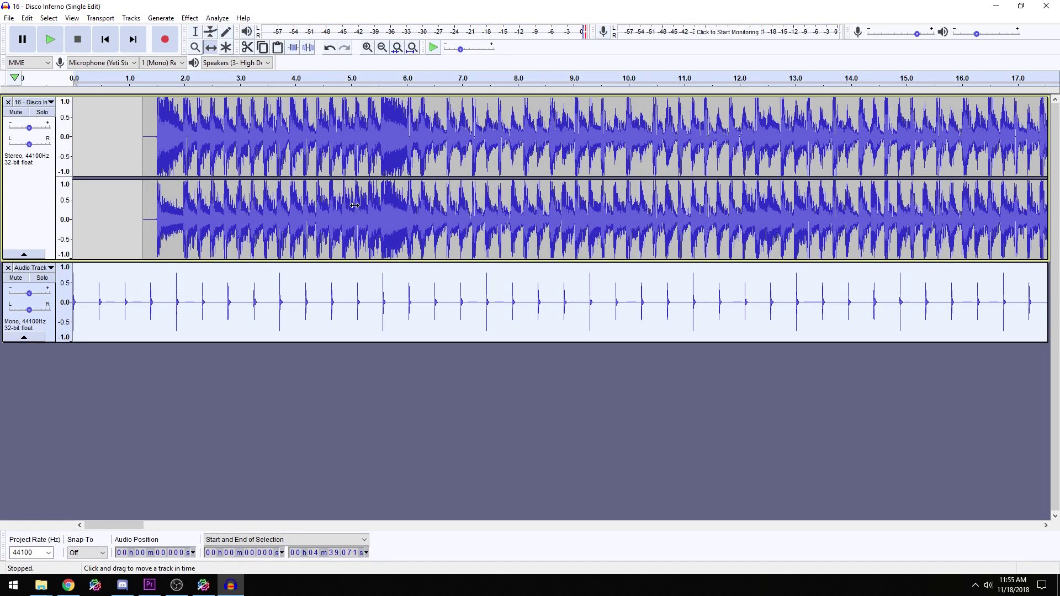
drag(414, 214, 401, 213)
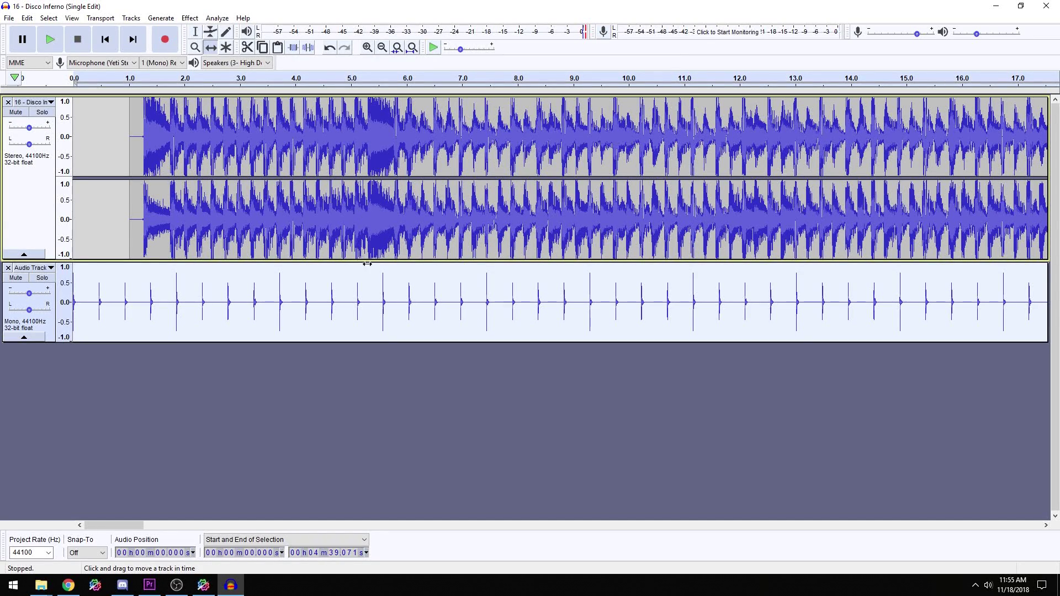
drag(404, 227, 403, 227)
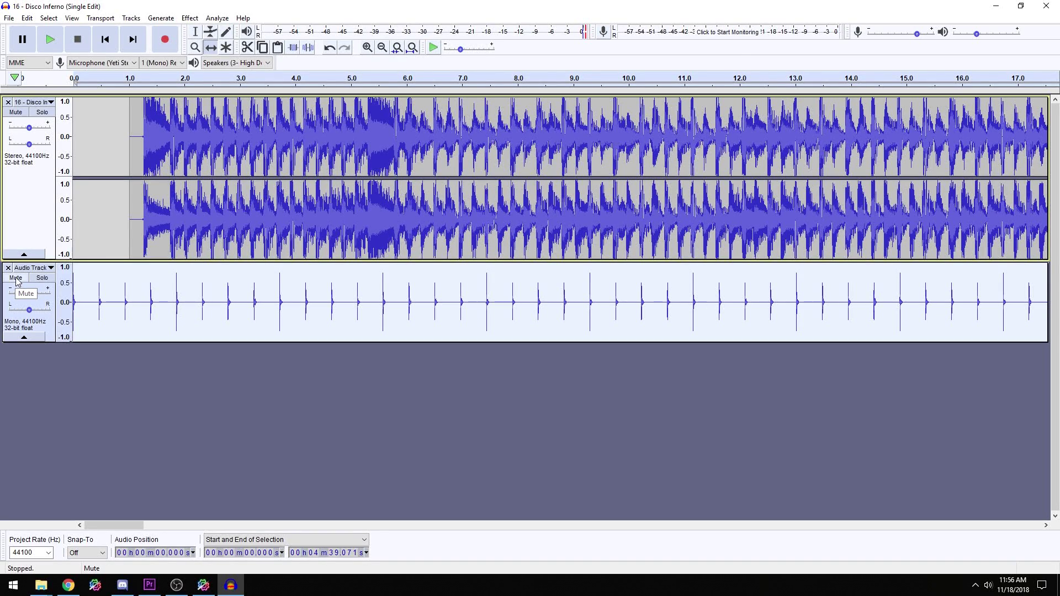
Listen to the song with the metronome muted and unmuted, and nudge the song clip to start at about 1.04 s.
key(space)
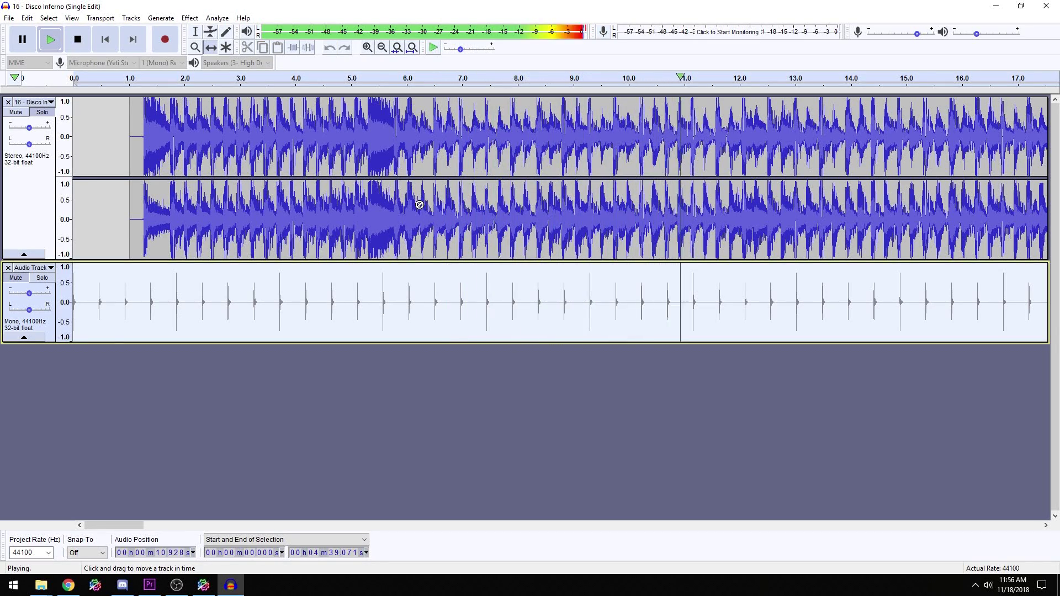
click(77, 39)
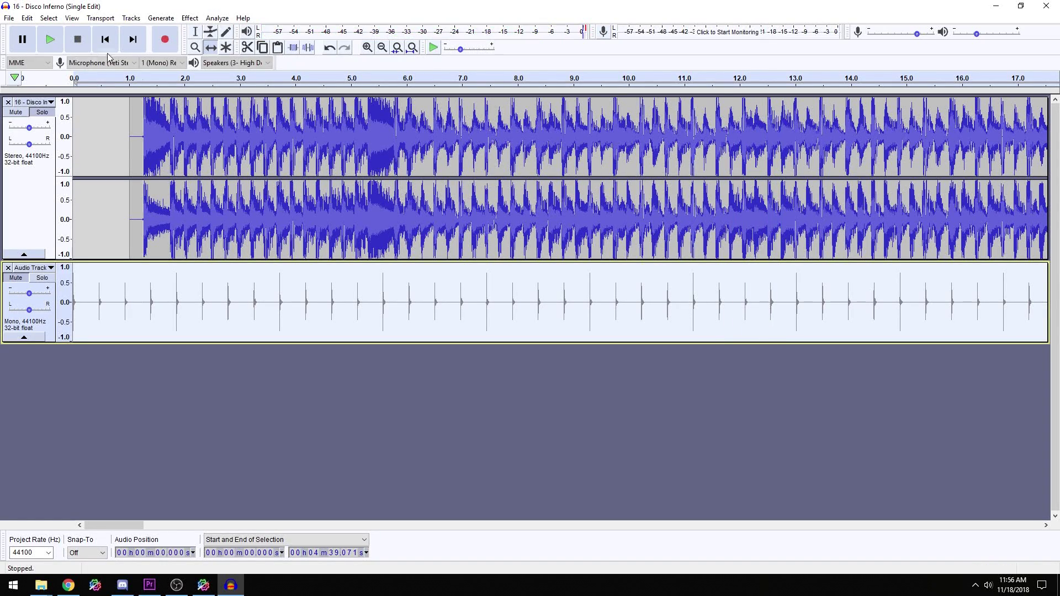
key(space)
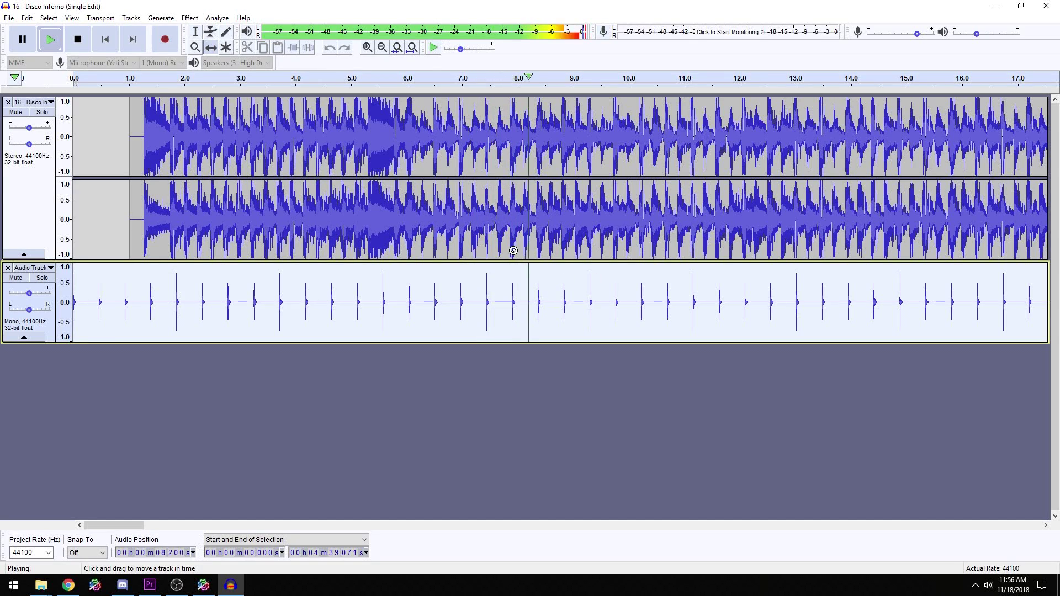
key(space)
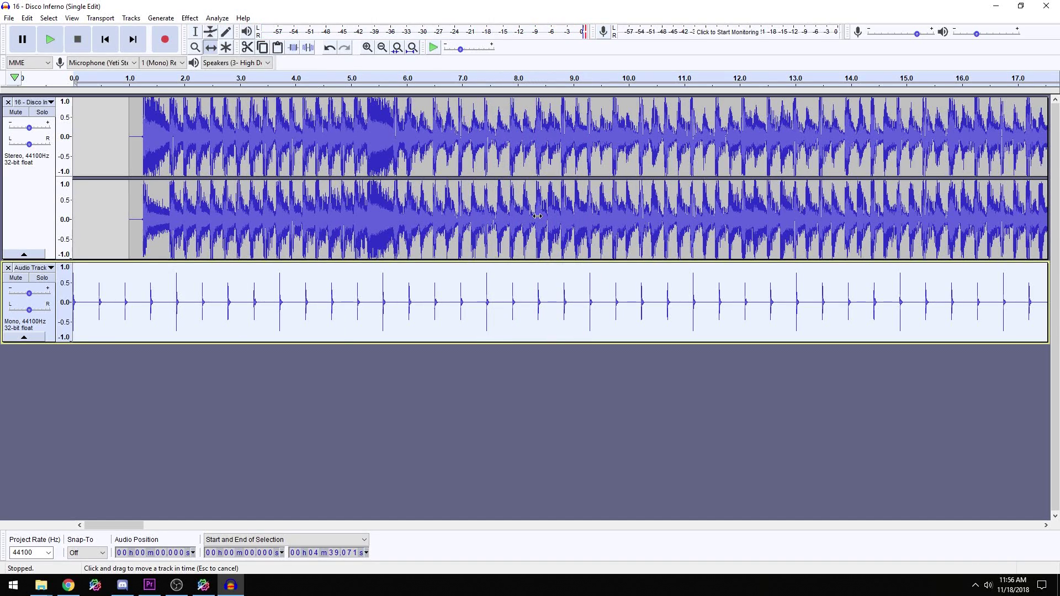
drag(537, 216, 536, 219)
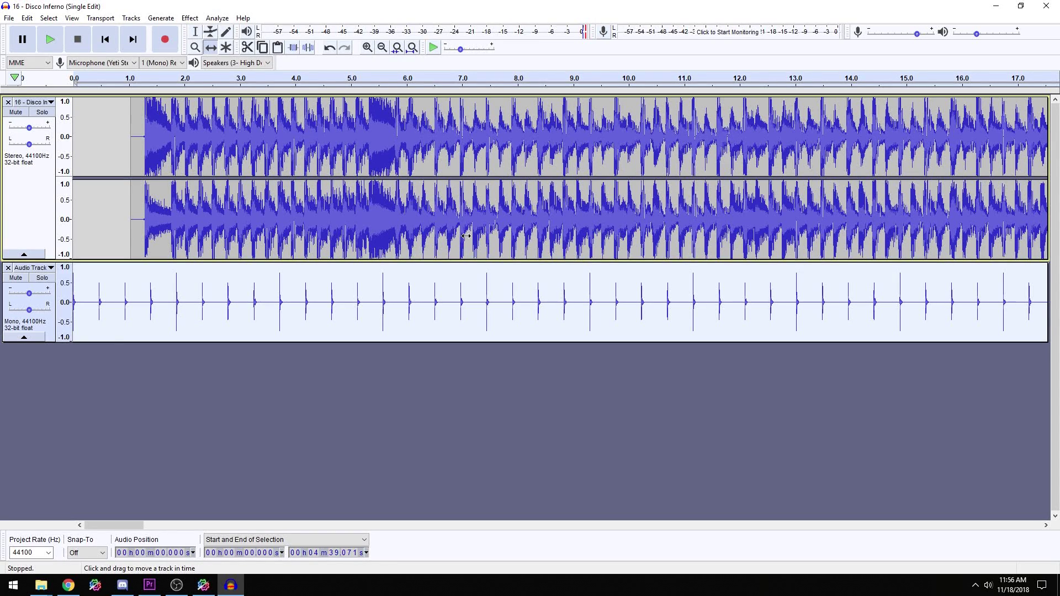
drag(466, 236, 481, 246)
Fill the empty gap before the song with 1.044 s of silence and merge it with the song clip.
click(195, 31)
drag(131, 146, 73, 145)
click(160, 17)
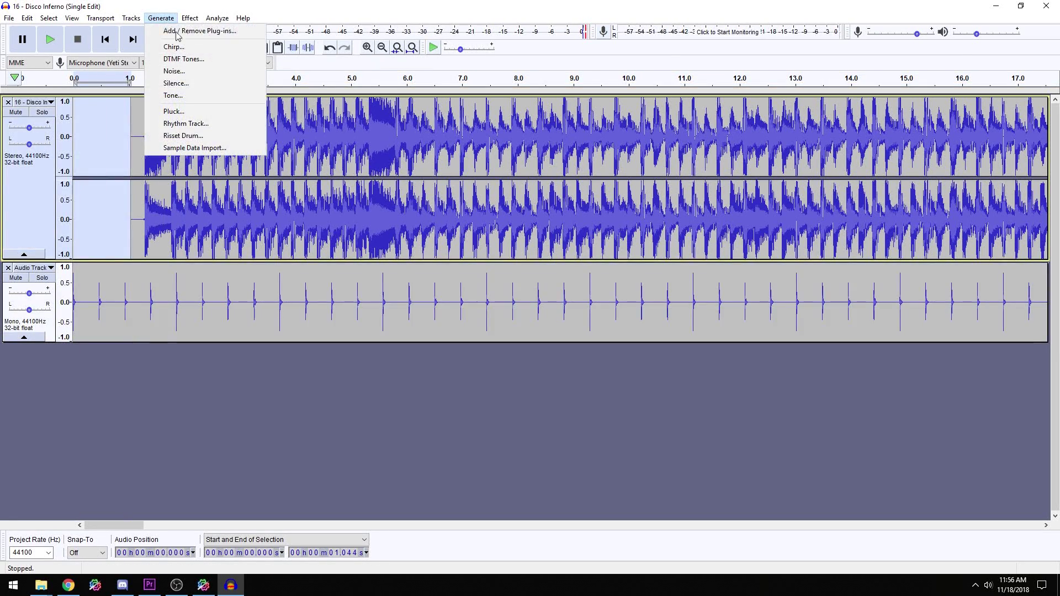
click(176, 83)
click(554, 321)
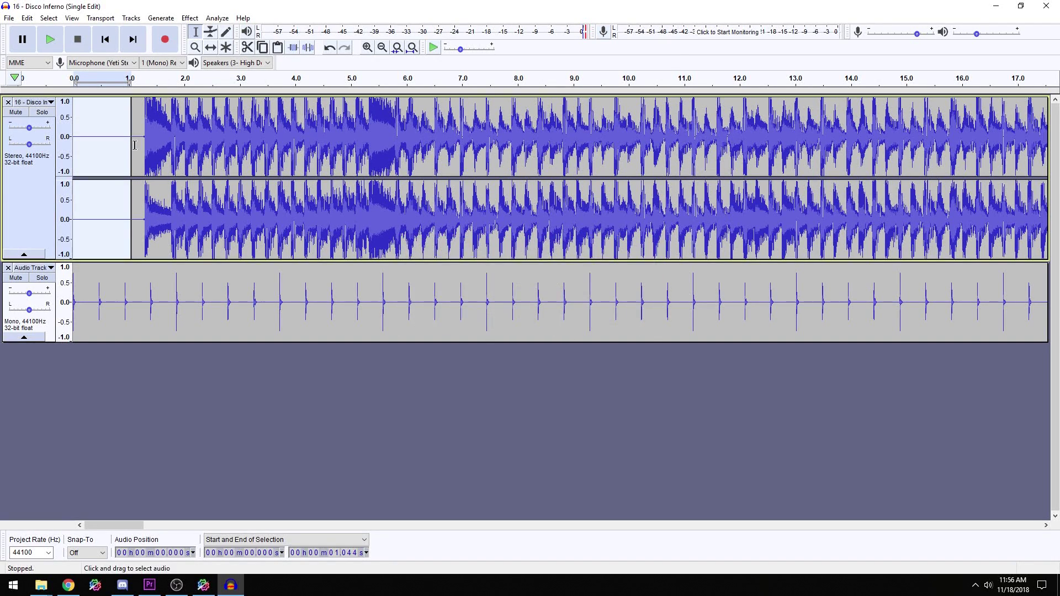
click(220, 398)
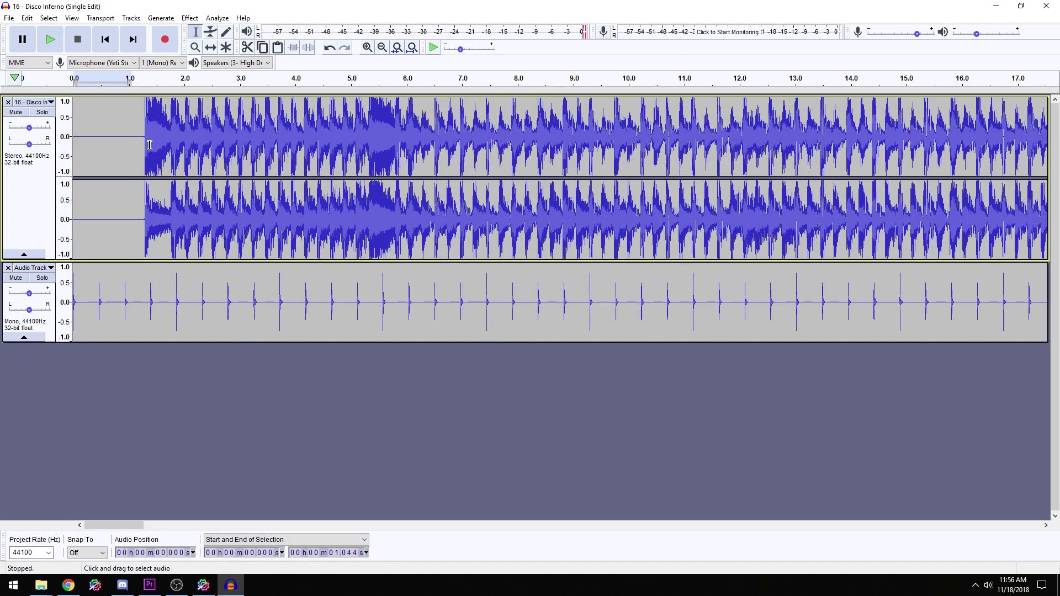
Delete the metronome track and export the song as Ogg Vorbis at quality 5, replacing song.ogg in the Disco Inferno folder.
click(8, 269)
click(8, 18)
mouse_move(33, 108)
click(166, 133)
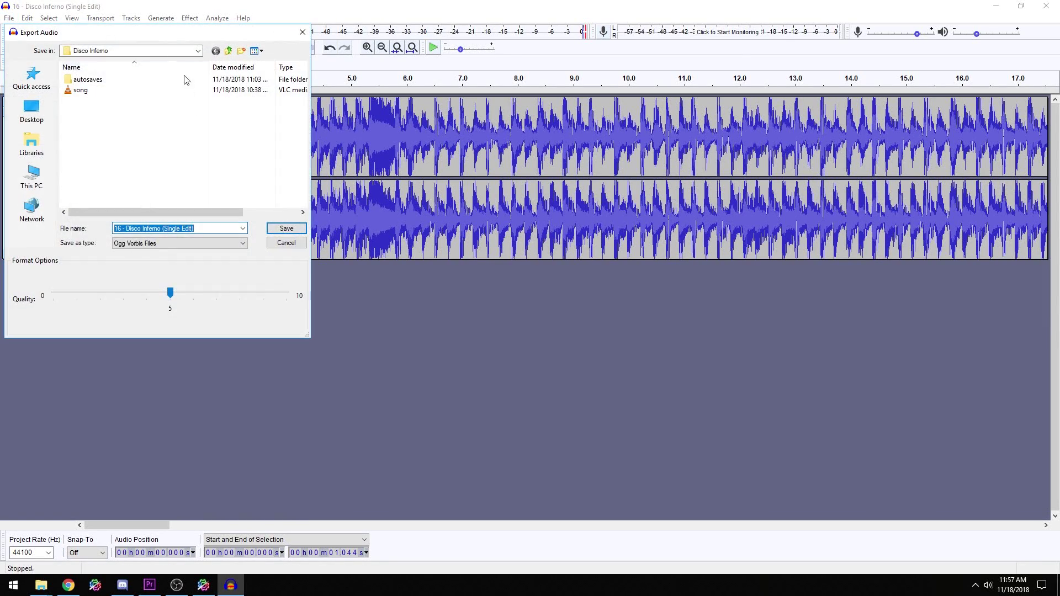
click(228, 51)
double_click(99, 110)
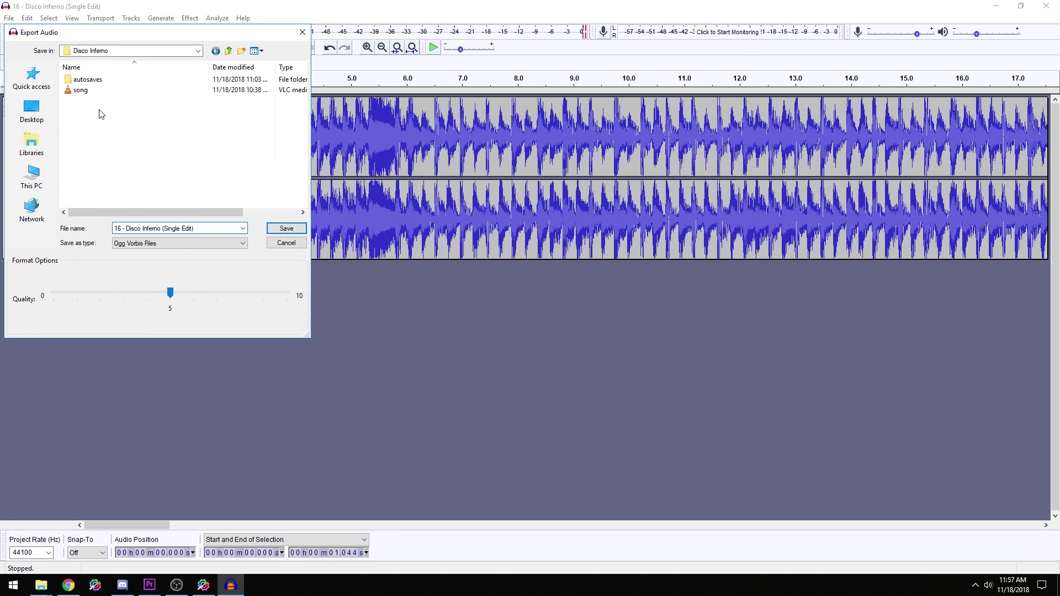
click(77, 90)
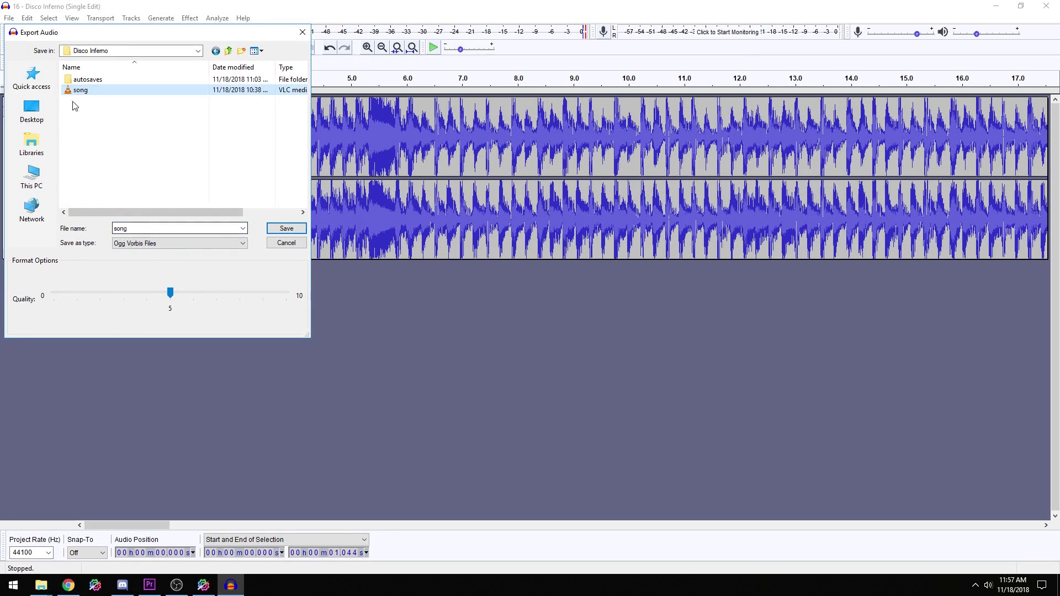
double_click(149, 227)
click(286, 228)
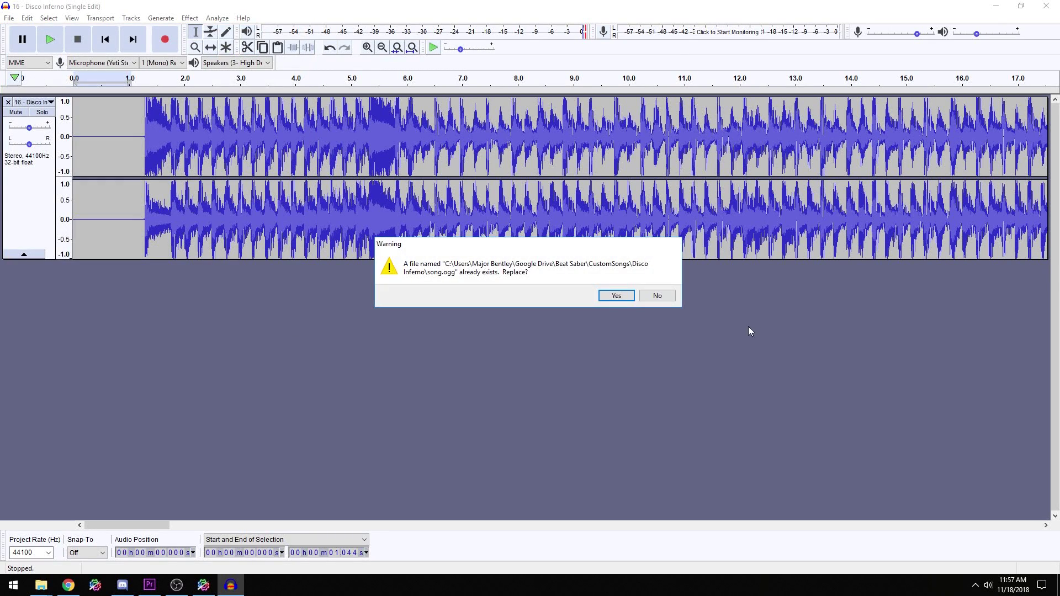
click(611, 296)
click(592, 401)
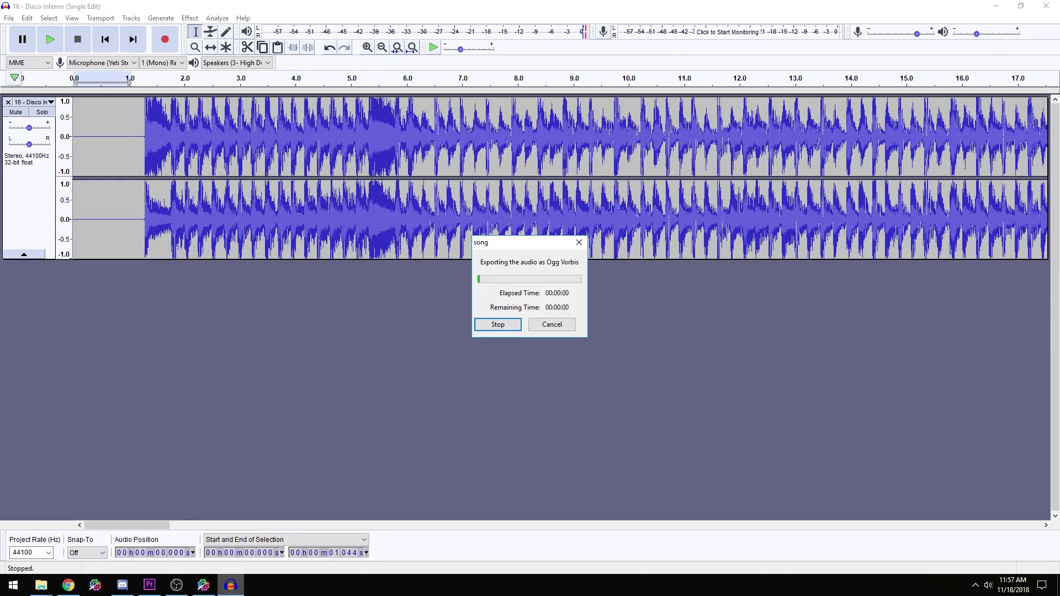
Switch back to the Disco Inferno song settings in MediocreMapper.
click(203, 586)
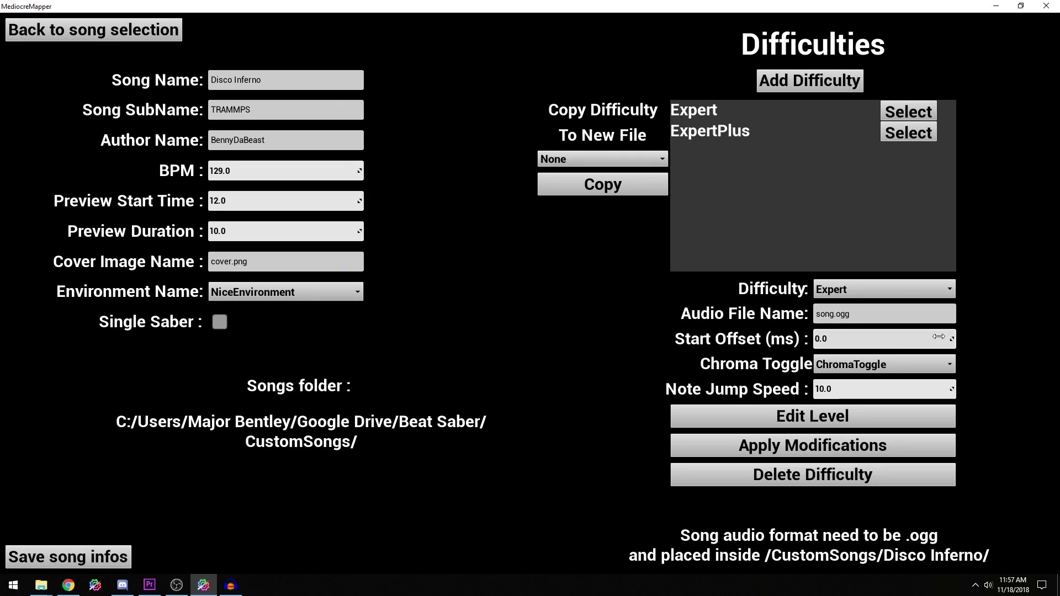
drag(833, 313, 816, 316)
click(843, 314)
click(856, 314)
click(798, 165)
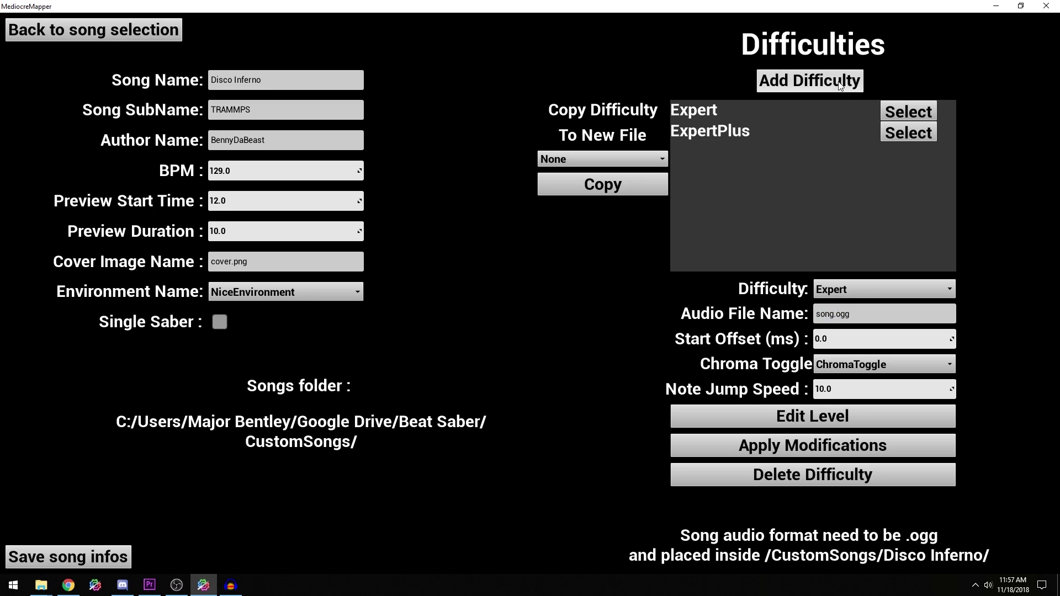
Add a new difficulty to the song, set it to Easy, and apply the modifications.
click(782, 87)
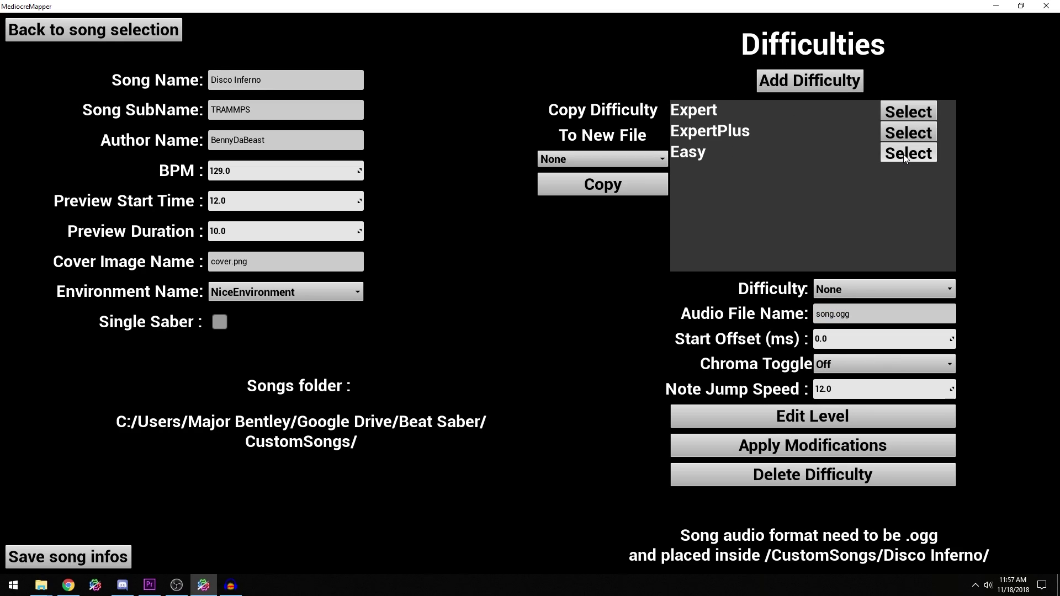
click(850, 288)
click(839, 310)
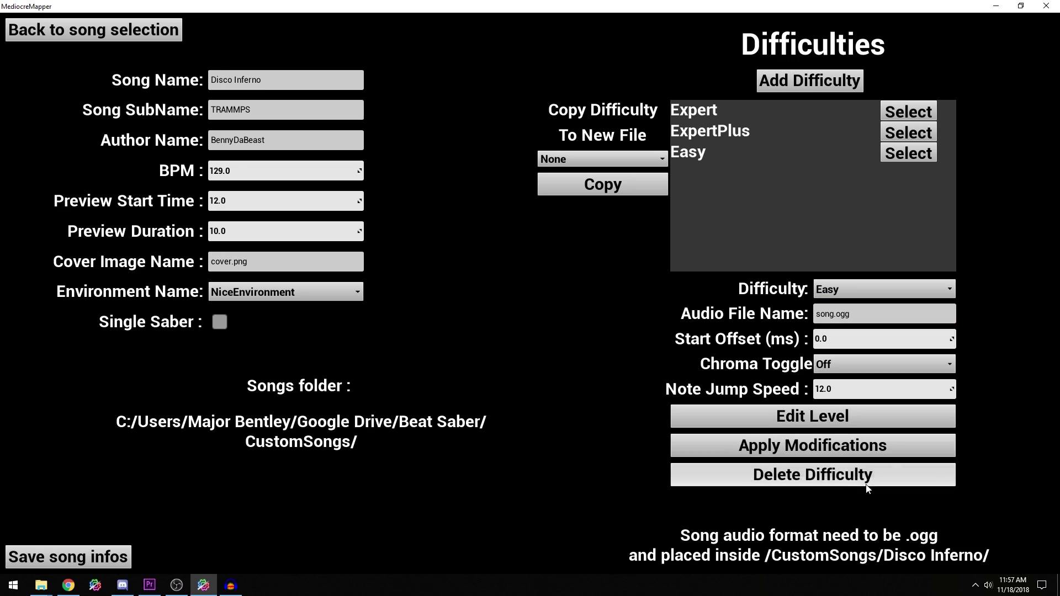
click(795, 444)
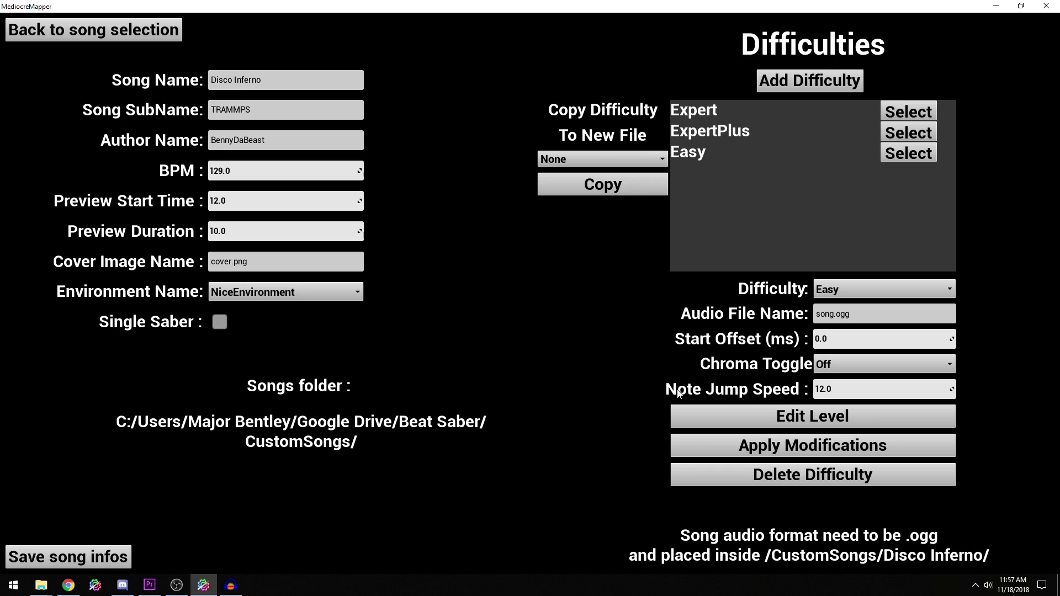
Keep the Easy difficulty's note jump speed at 12.0 and open its level for editing.
click(857, 392)
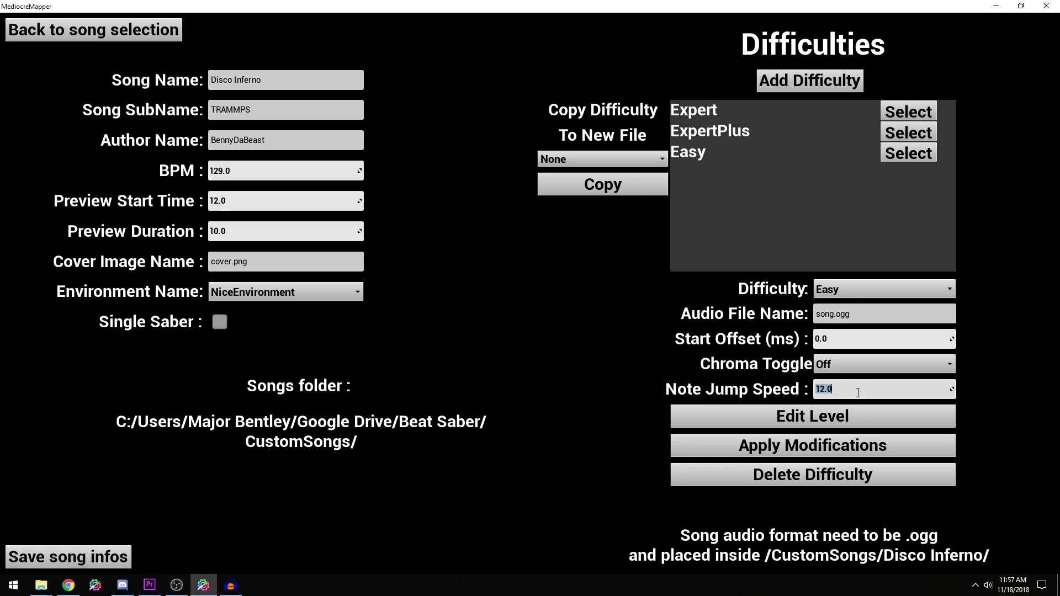
key(Return)
click(872, 390)
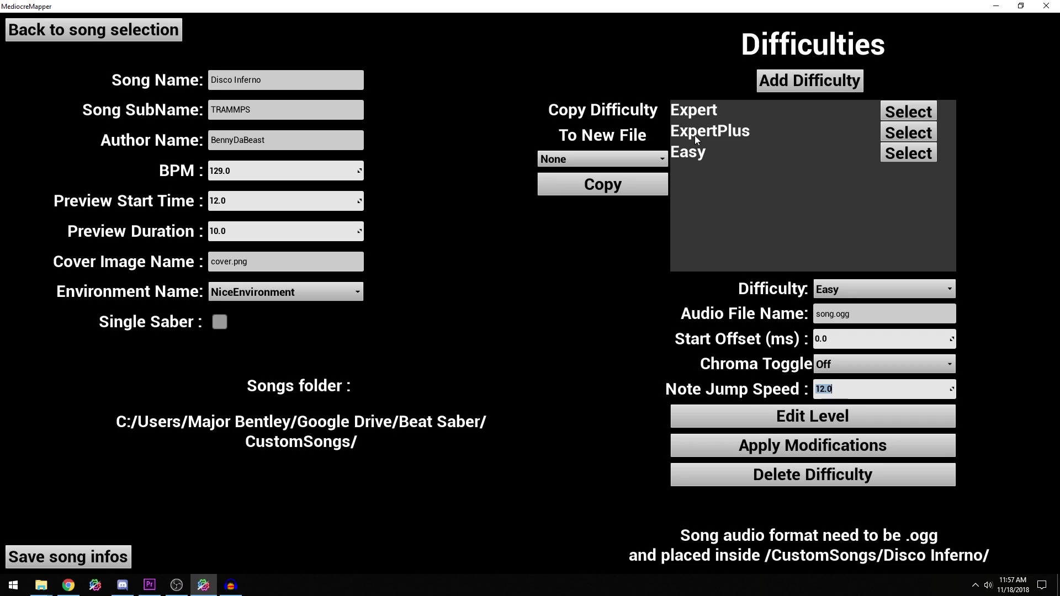
click(962, 421)
click(793, 419)
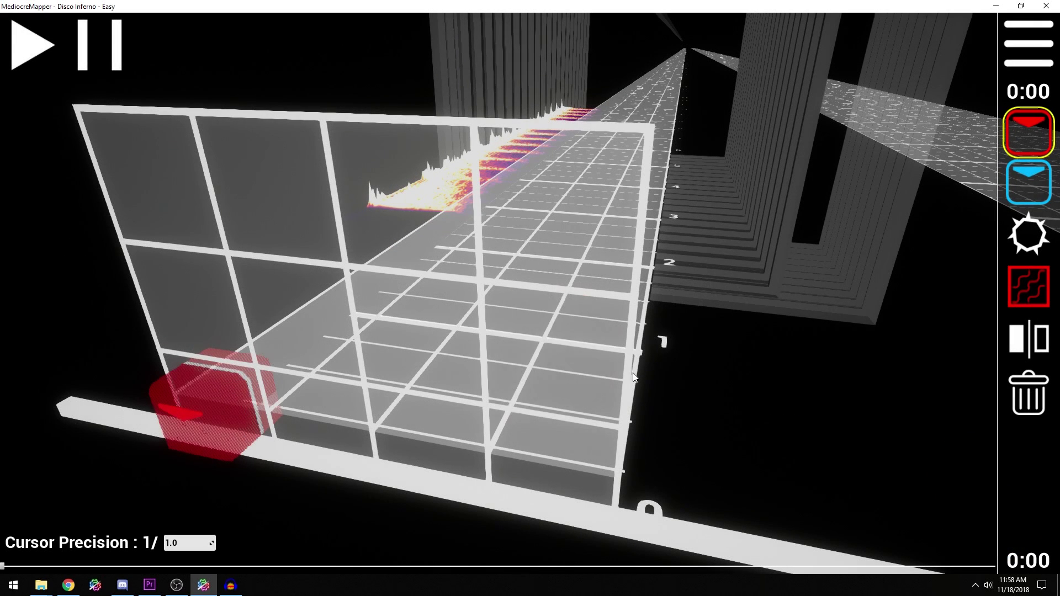
Place red down-facing notes in the second lane of the lowest row on beats 3, 4, 5 and 6.
right_click(503, 371)
key(s)
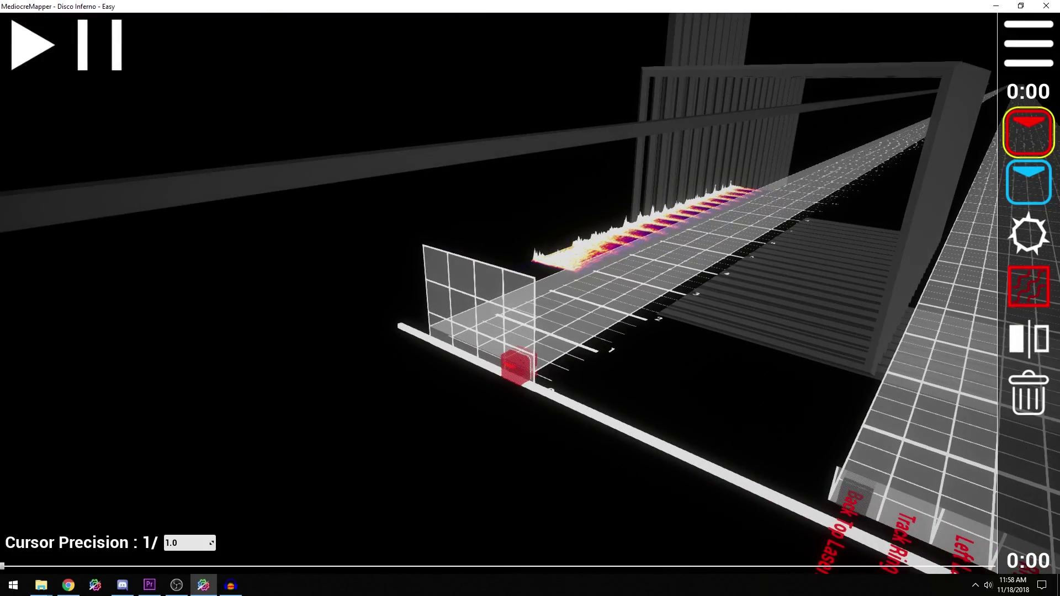
key(a)
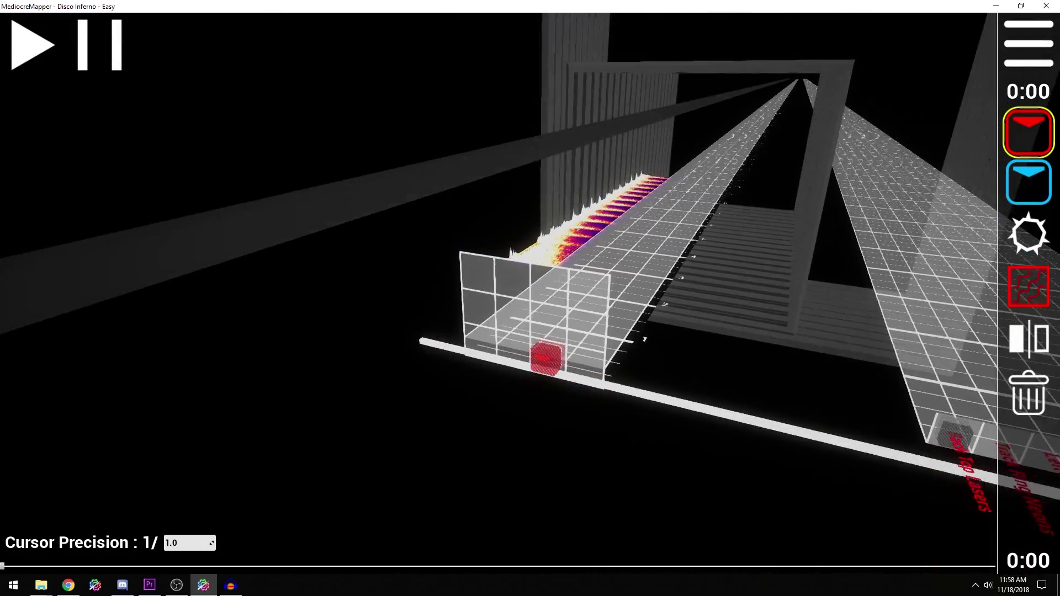
key(e)
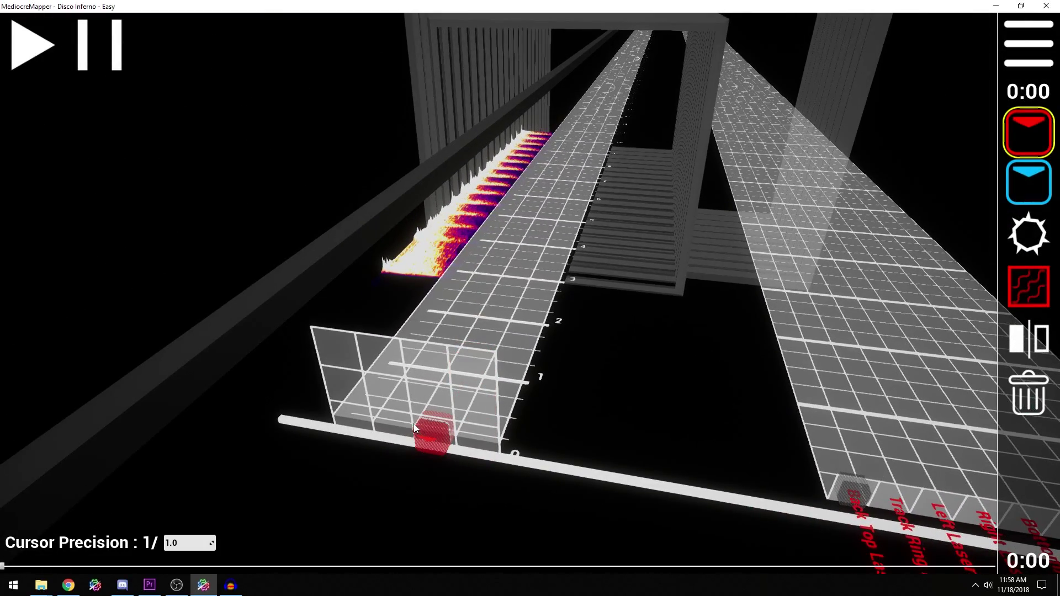
scroll(417, 435, down, 2)
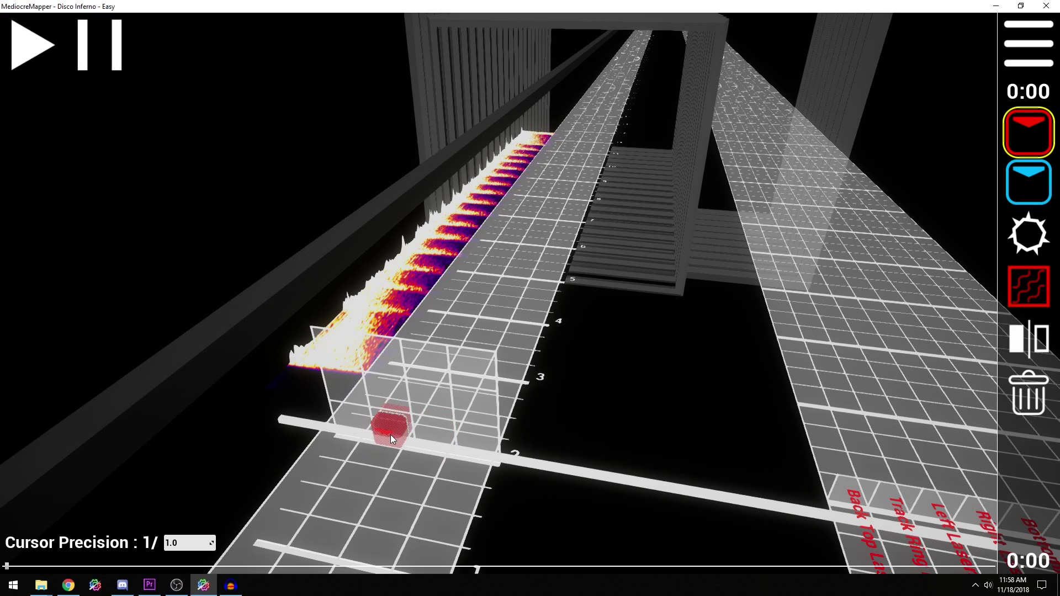
scroll(390, 435, down, 1)
click(393, 436)
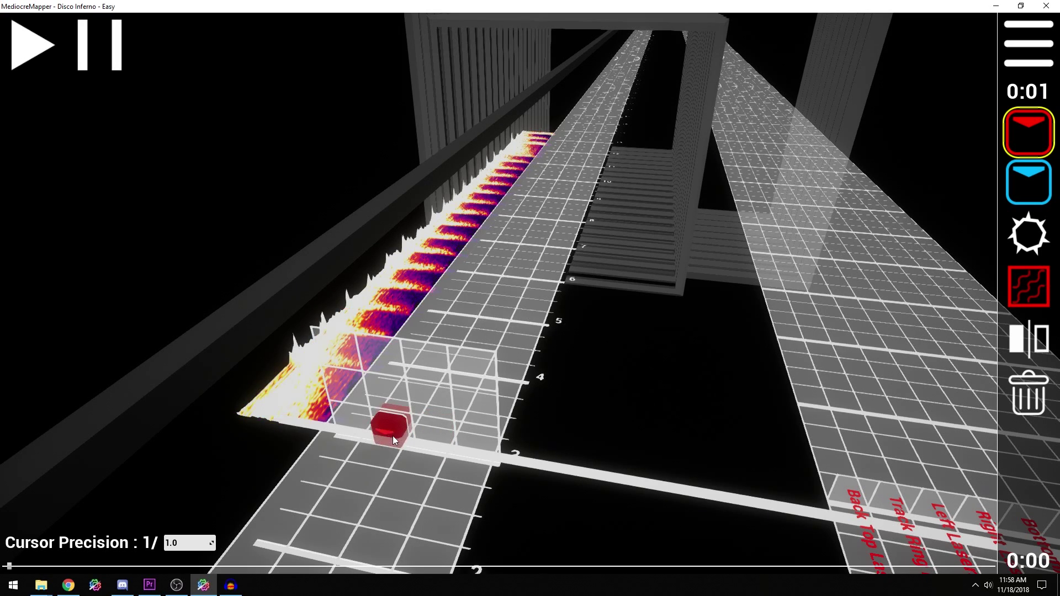
scroll(393, 435, up, 1)
click(406, 428)
scroll(406, 428, up, 1)
click(401, 427)
scroll(401, 427, up, 1)
click(402, 429)
scroll(402, 429, down, 4)
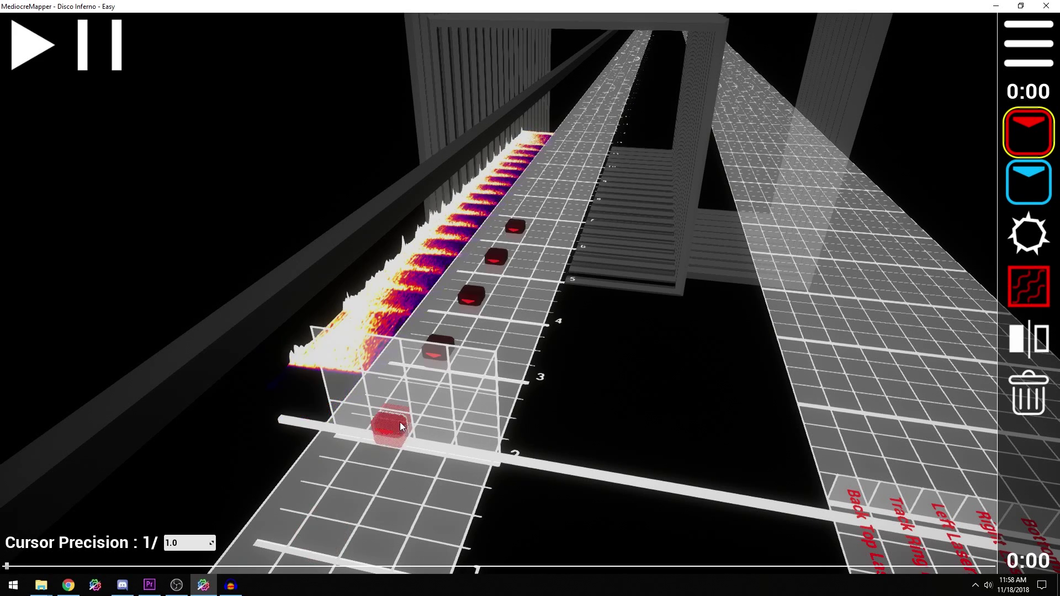
Select the four red notes on beats 3 to 6 and paste copies of them consecutively through beat 18.
key(5)
scroll(467, 422, up, 1)
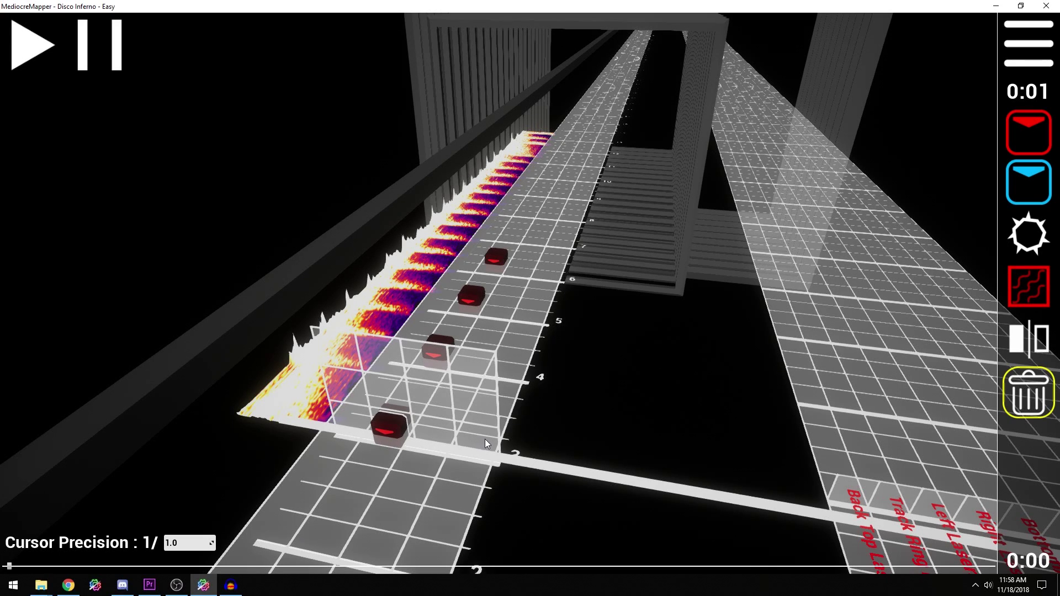
key(shift)
scroll(484, 437, up, 3)
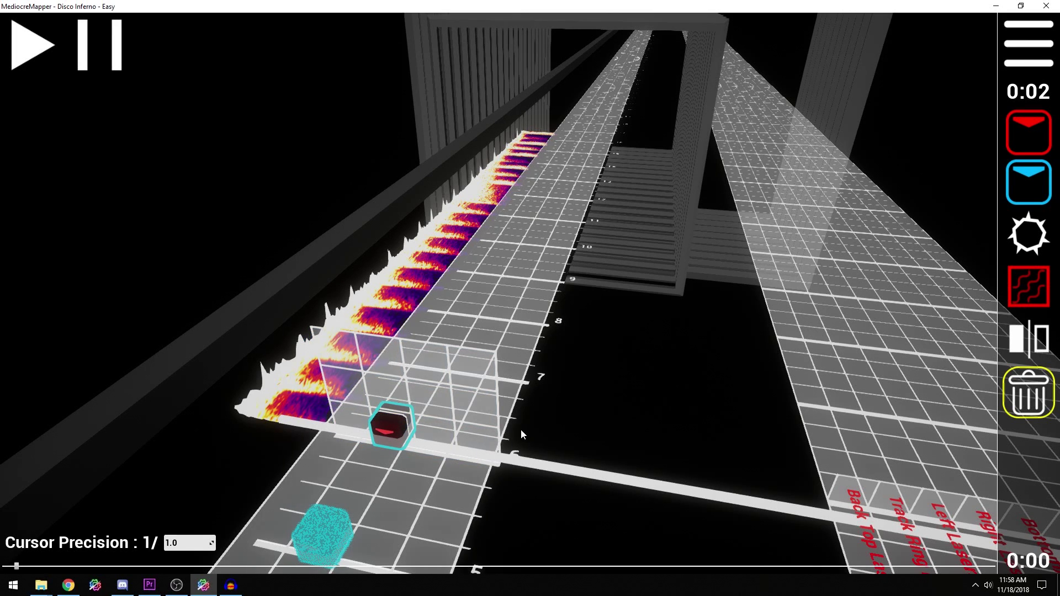
scroll(528, 425, up, 4)
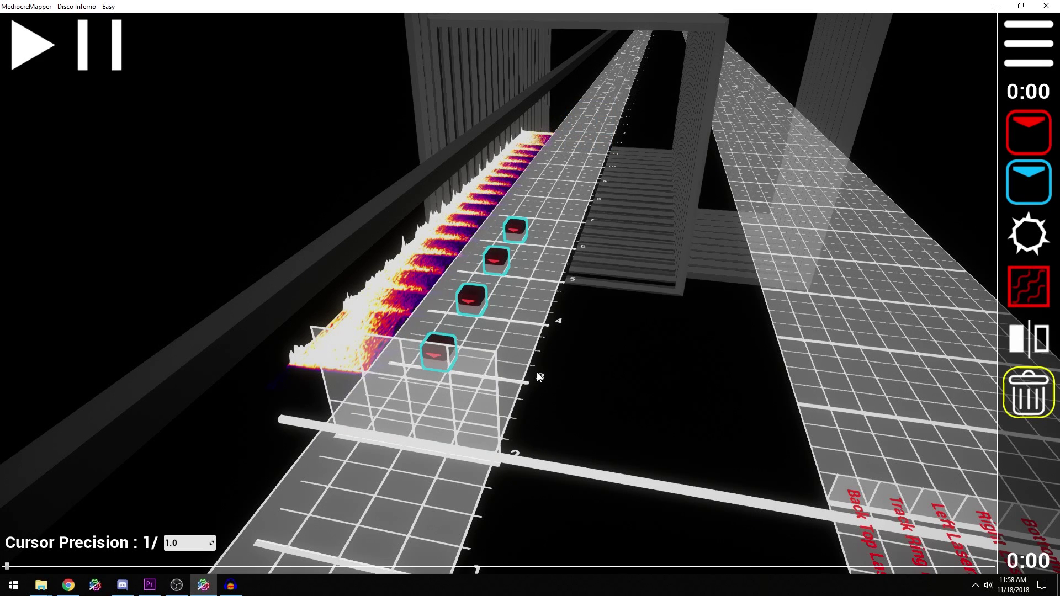
key(ctrl+c)
scroll(538, 386, down, 5)
scroll(521, 376, down, 4)
key(ctrl+v)
scroll(520, 377, down, 4)
key(ctrl+v)
scroll(510, 405, up, 3)
scroll(511, 405, up, 10)
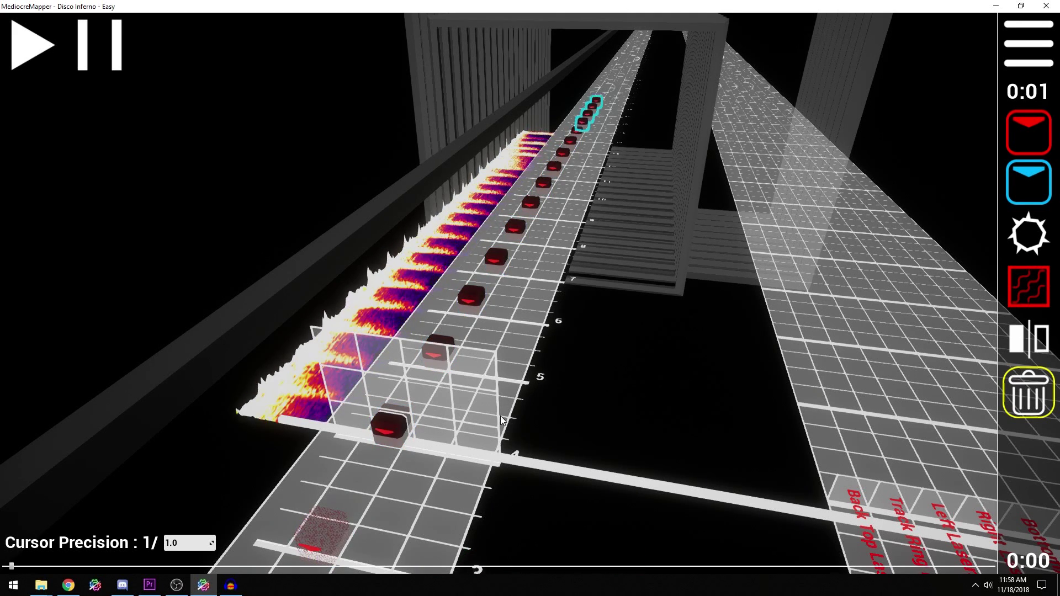
Play back the placed notes and examine from the side how they line up with the spectrogram around beats 13 to 17.
key(d)
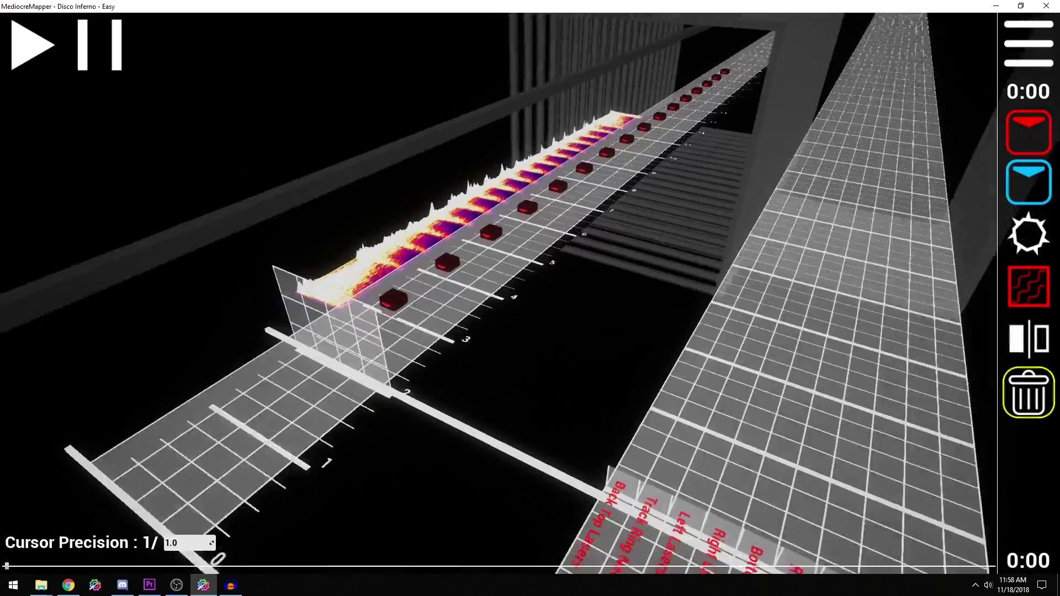
key(a)
scroll(693, 307, down, 2)
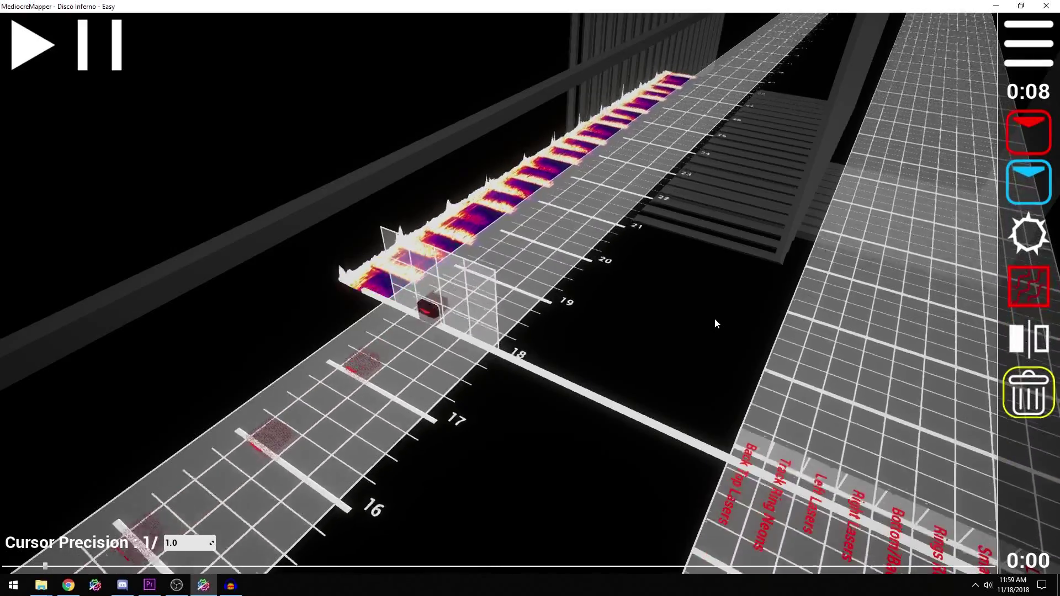
key(space)
drag(714, 319, 937, 282)
scroll(904, 297, down, 6)
key(d)
key(w)
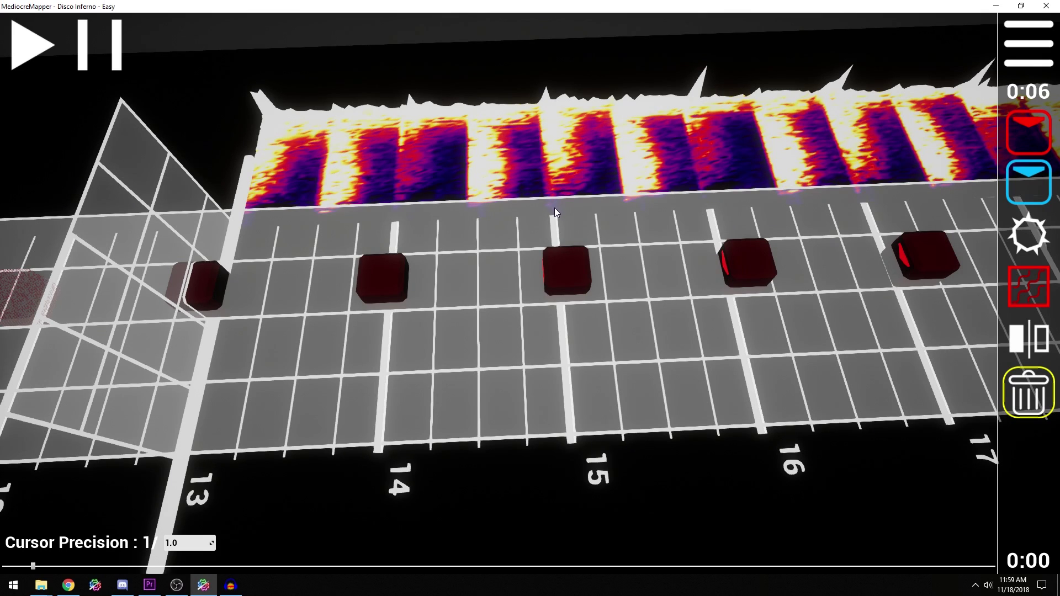
key(q)
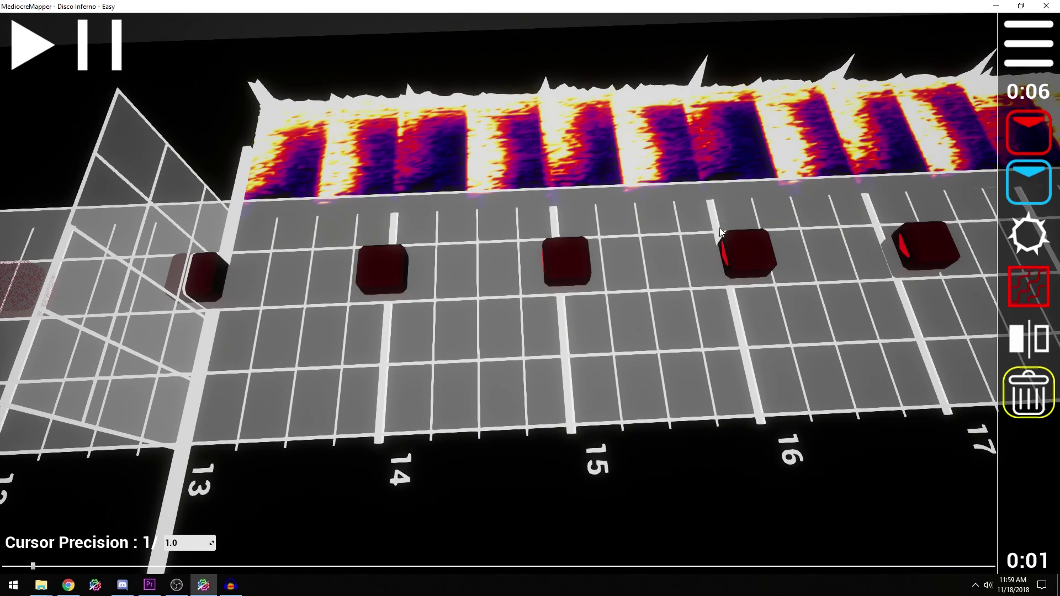
key(s)
drag(557, 186, 634, 334)
key(w)
key(s)
mouse_move(704, 416)
mouse_down()
mouse_move(652, 420)
mouse_move(685, 436)
mouse_move(710, 416)
mouse_up()
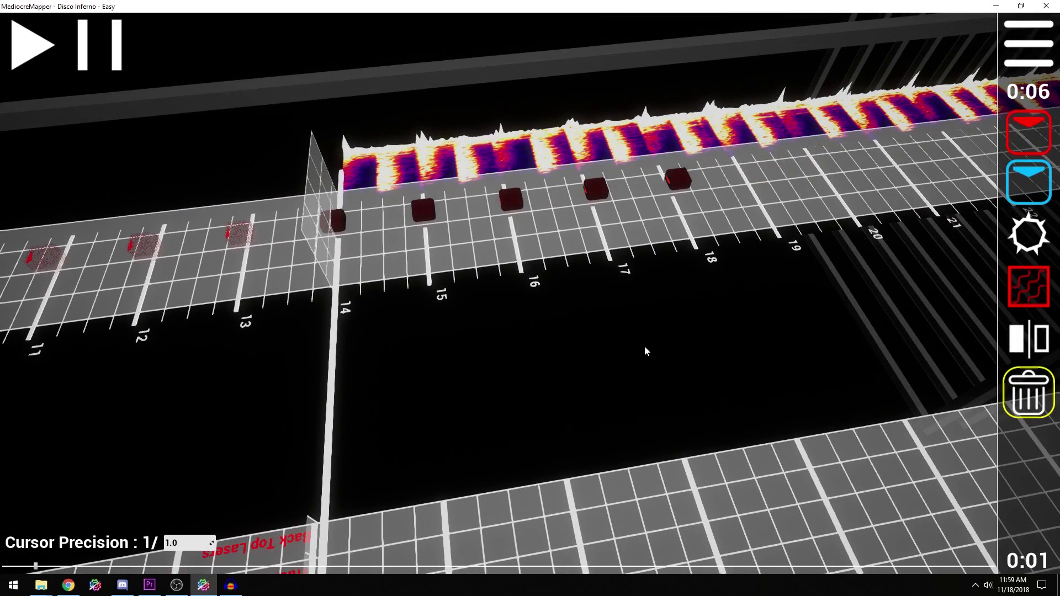
Examine how the spectrogram peaks line up with the beat lines from beat 14 through beat 156.
scroll(644, 346, down, 4)
scroll(451, 199, down, 3)
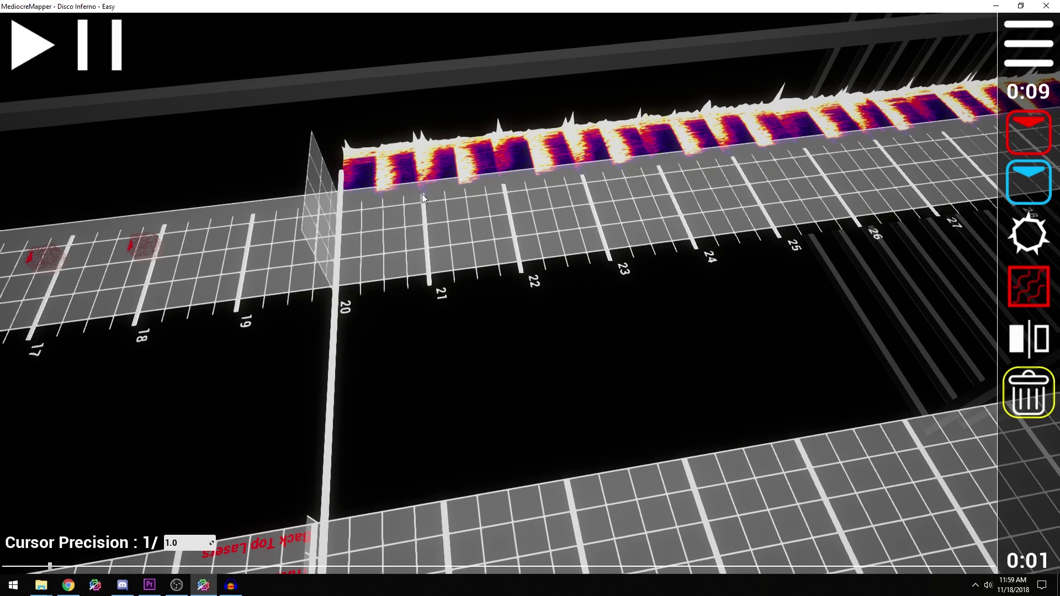
scroll(422, 192, down, 15)
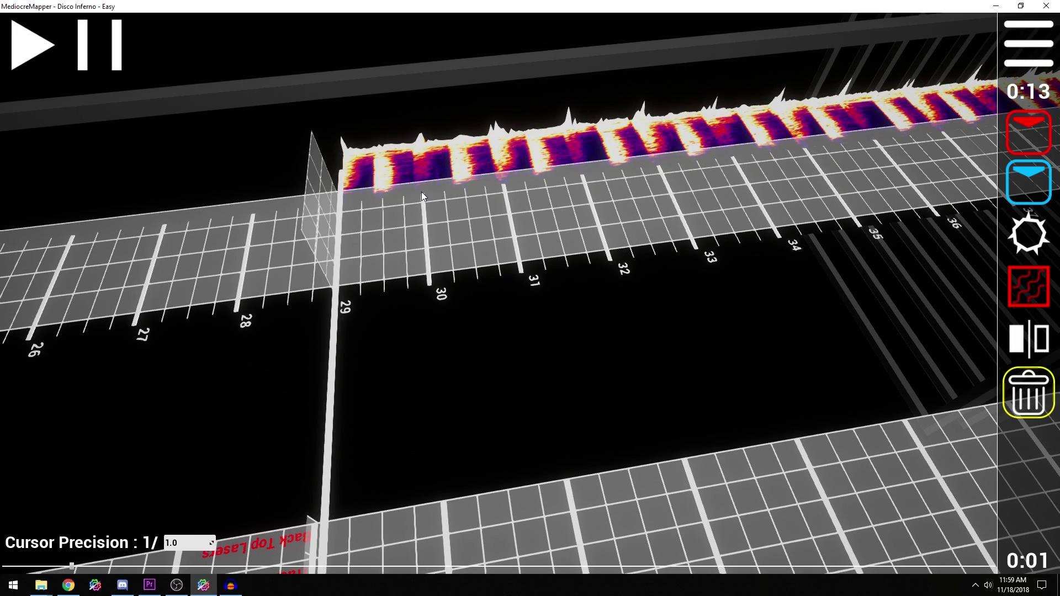
scroll(422, 192, down, 20)
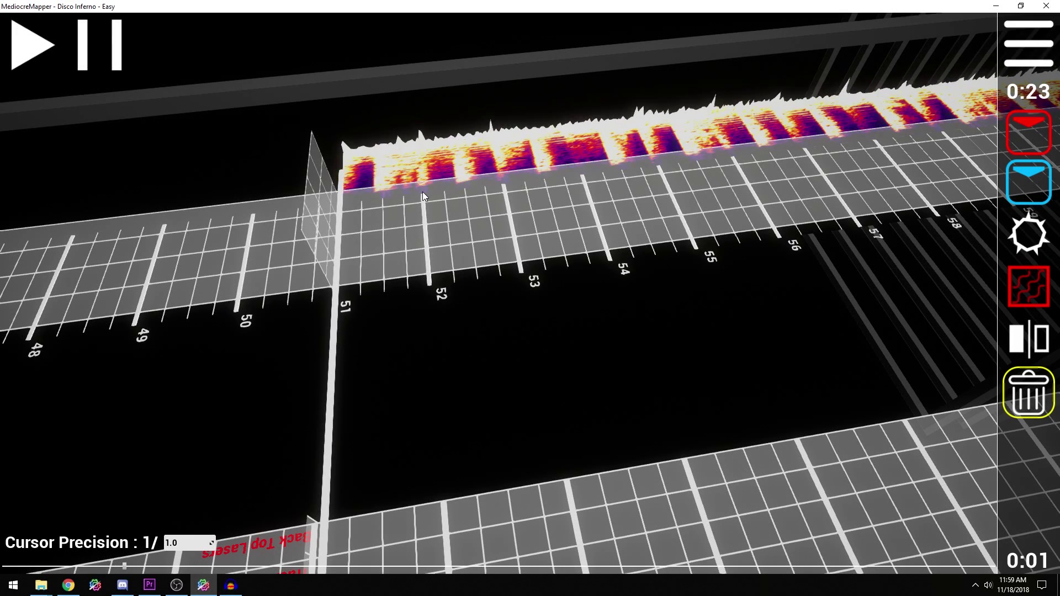
scroll(422, 190, down, 9)
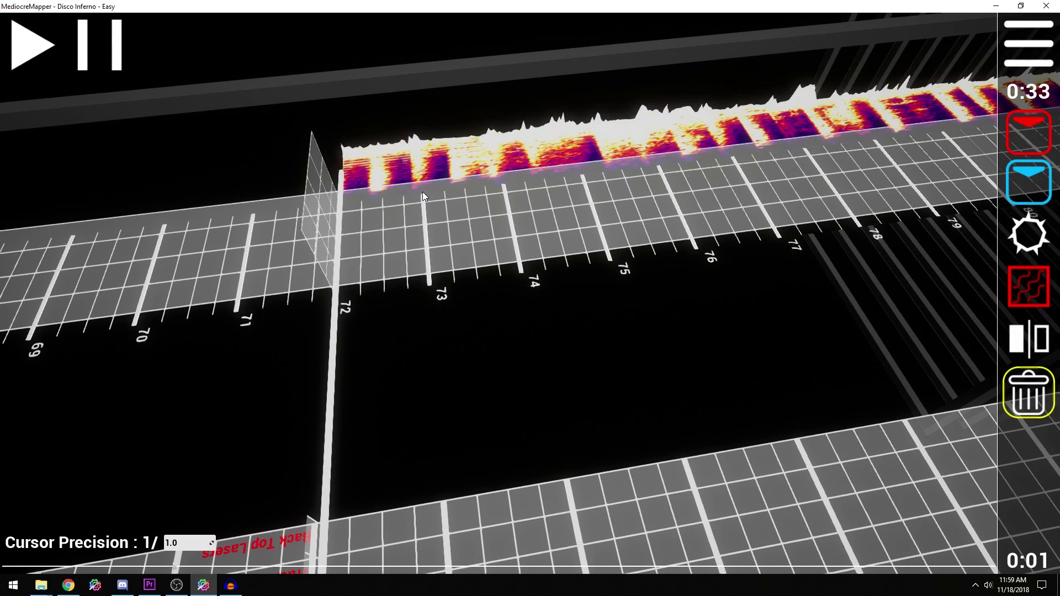
scroll(422, 191, down, 16)
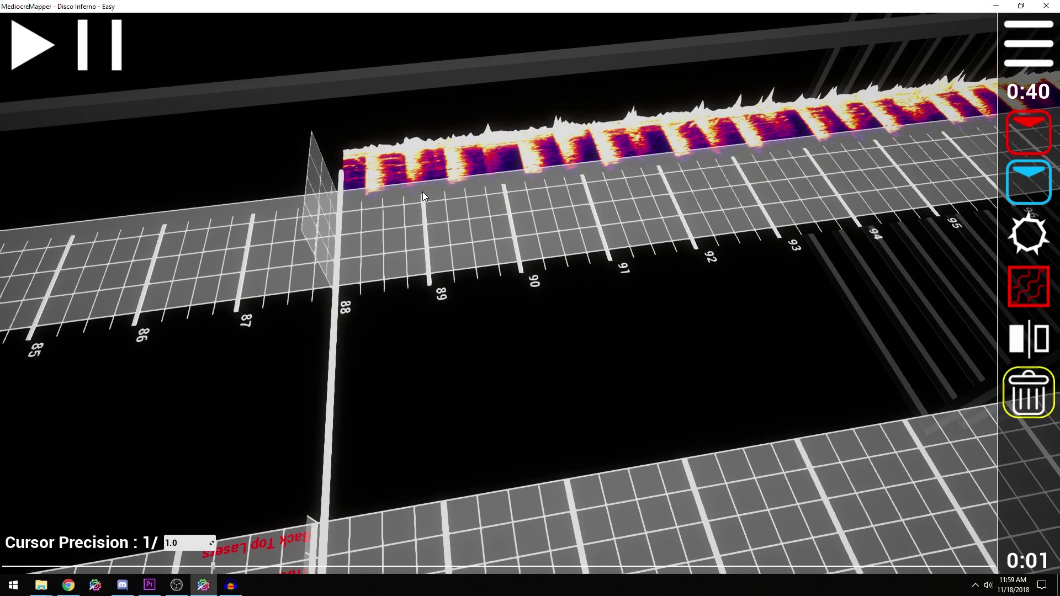
scroll(422, 191, down, 13)
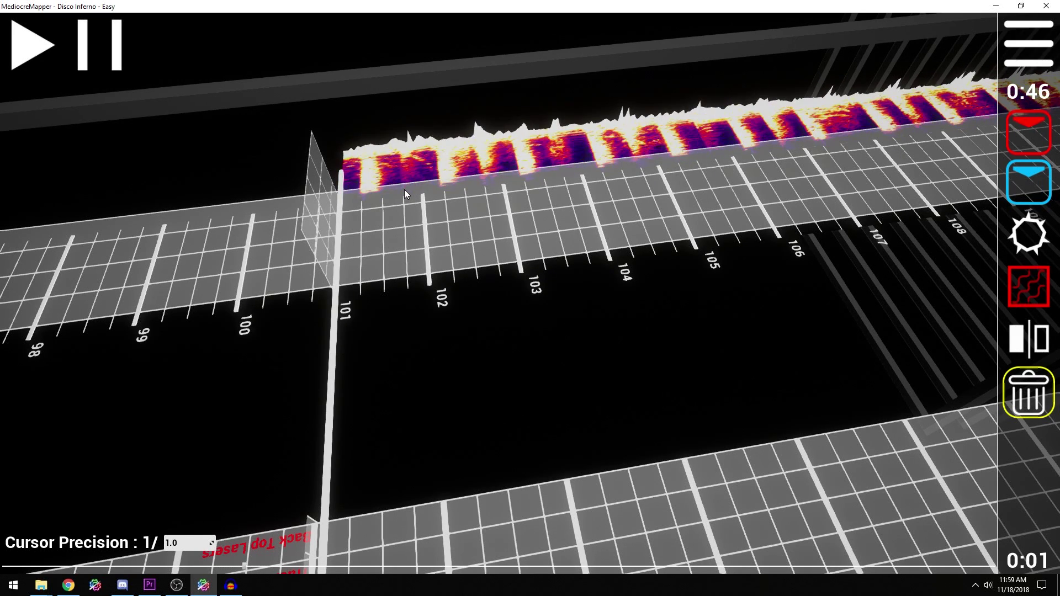
scroll(404, 190, down, 15)
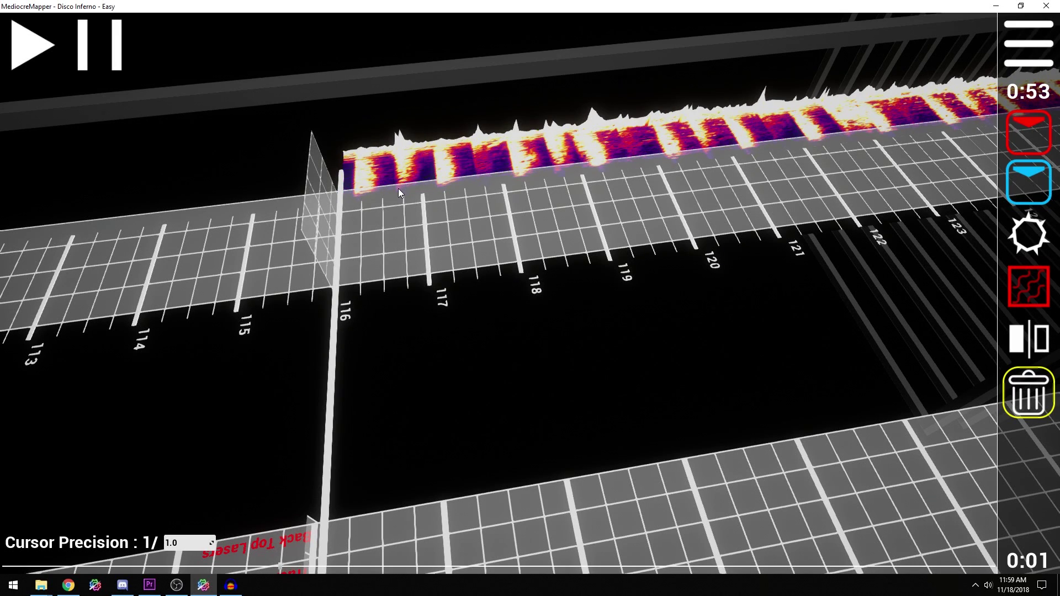
scroll(399, 187, down, 18)
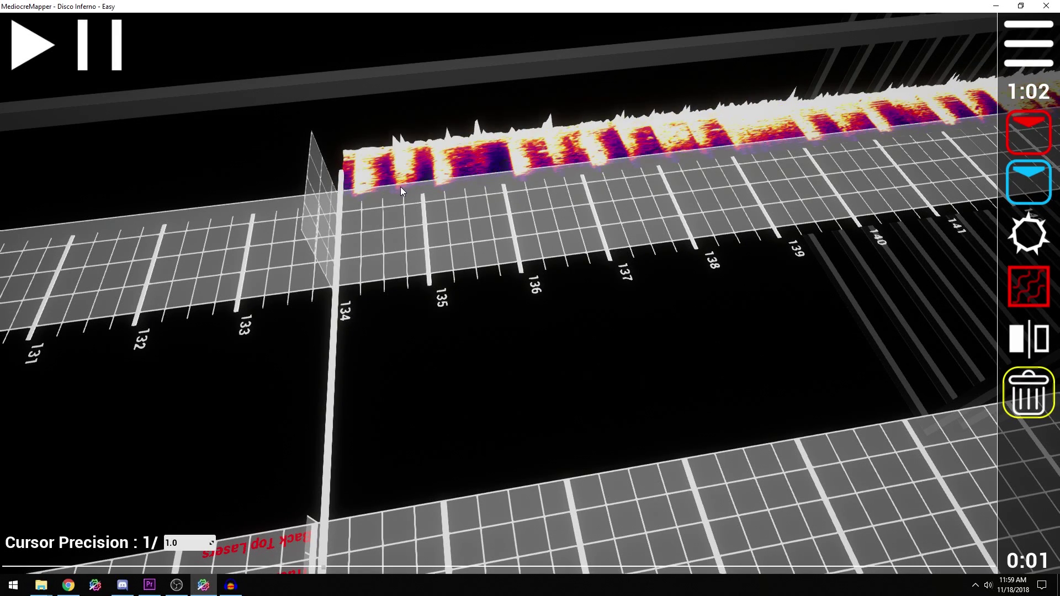
scroll(400, 188, down, 16)
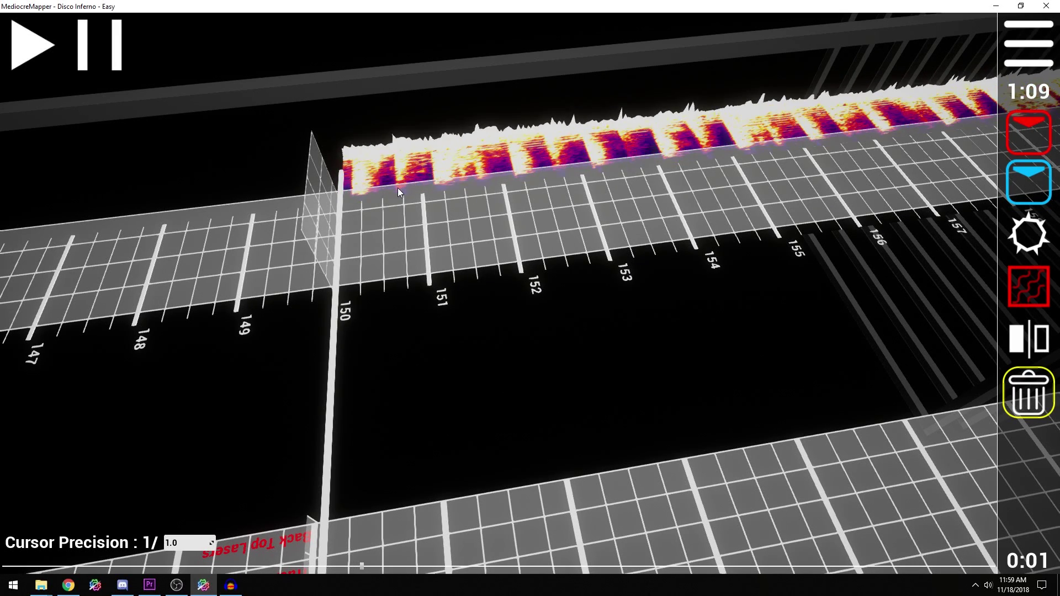
scroll(399, 188, down, 6)
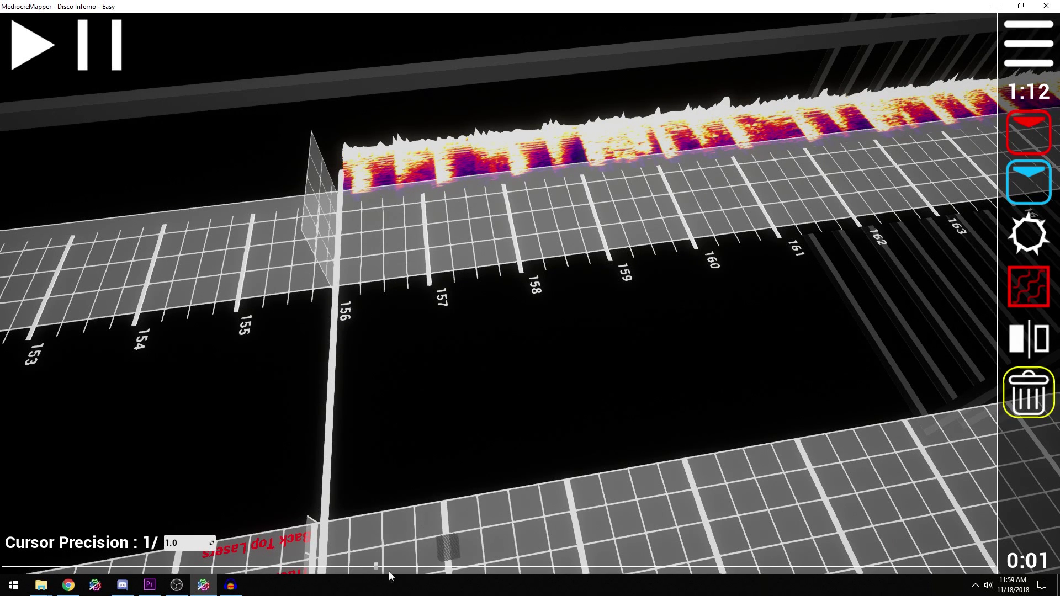
Return to the early part of the song and recheck the spectrogram against the beat lines around beats 16 to 28.
drag(376, 566, 35, 568)
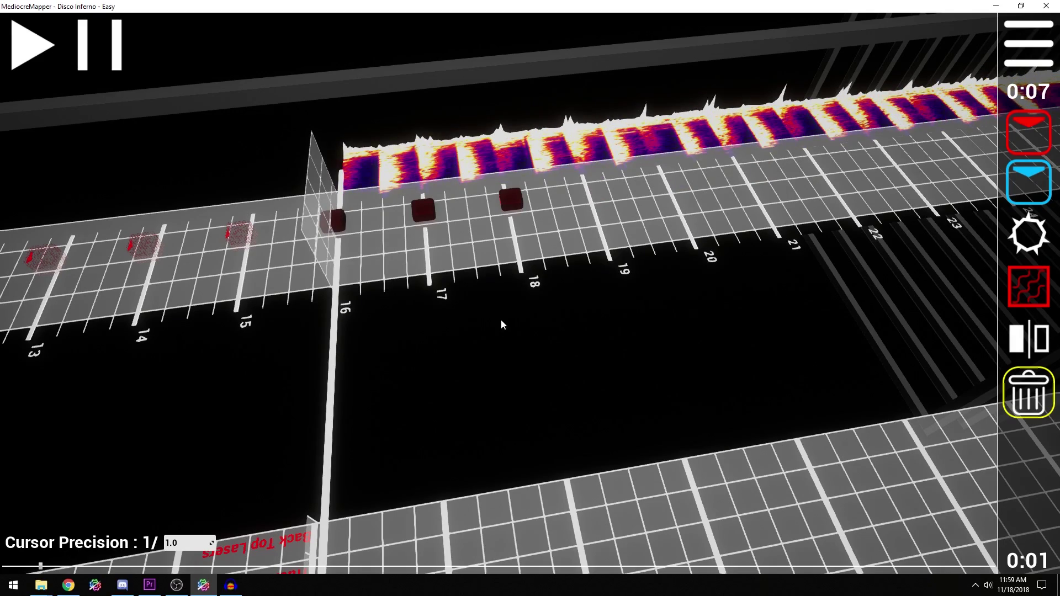
scroll(393, 300, up, 1)
right_click(393, 300)
key(s)
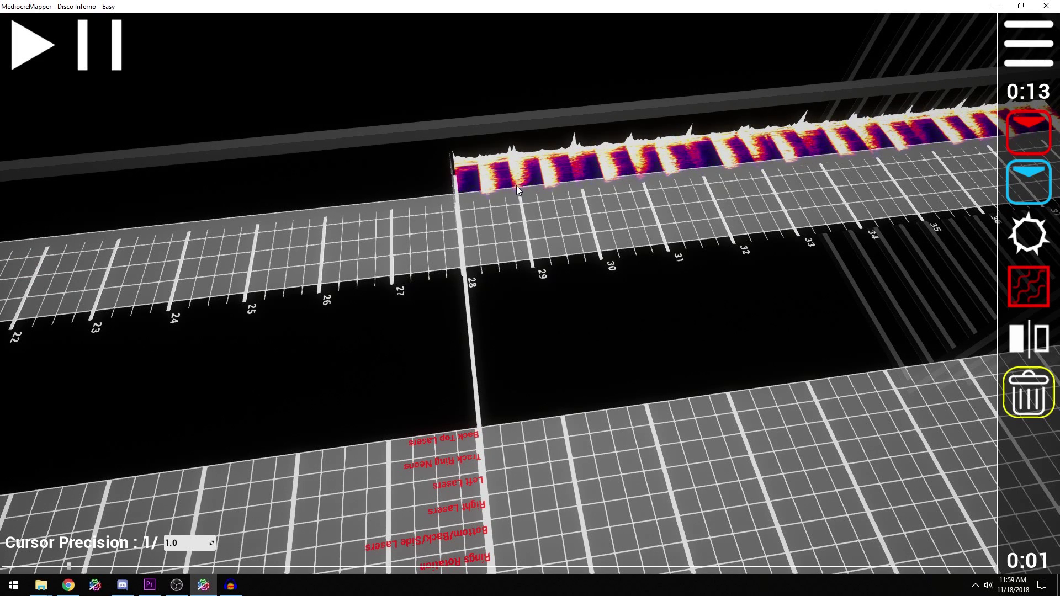
scroll(516, 190, up, 7)
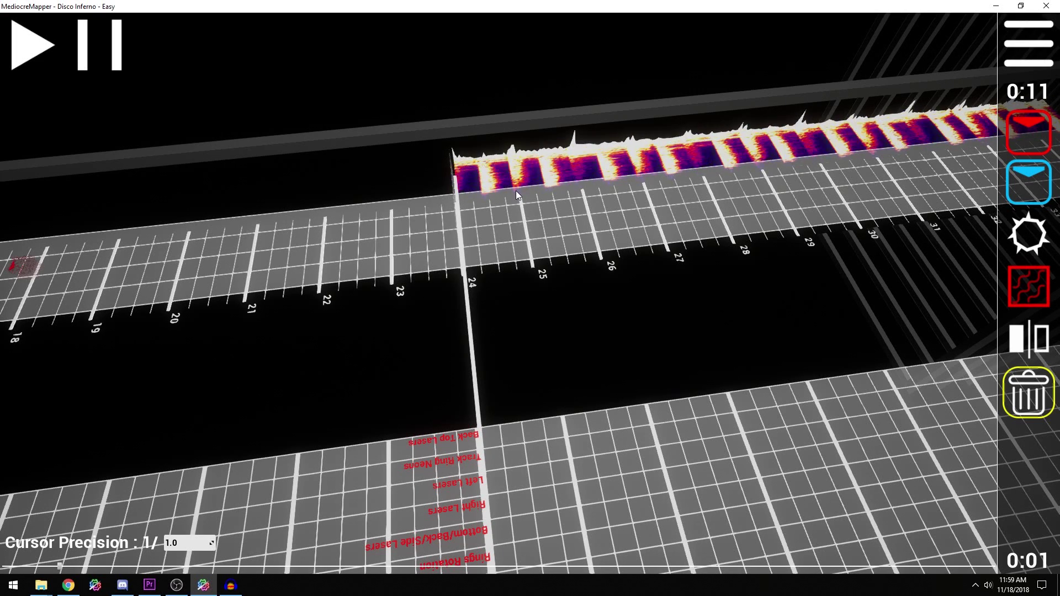
Go back to beat 18 and place a BPM change of 160 there in the event lanes.
scroll(515, 191, up, 3)
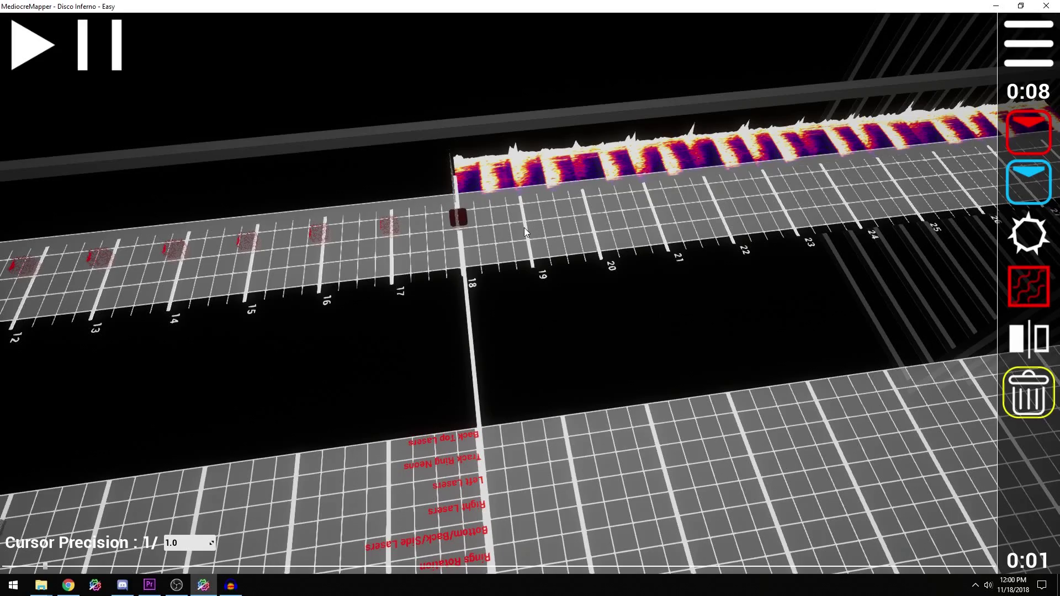
scroll(474, 217, up, 1)
scroll(486, 217, down, 1)
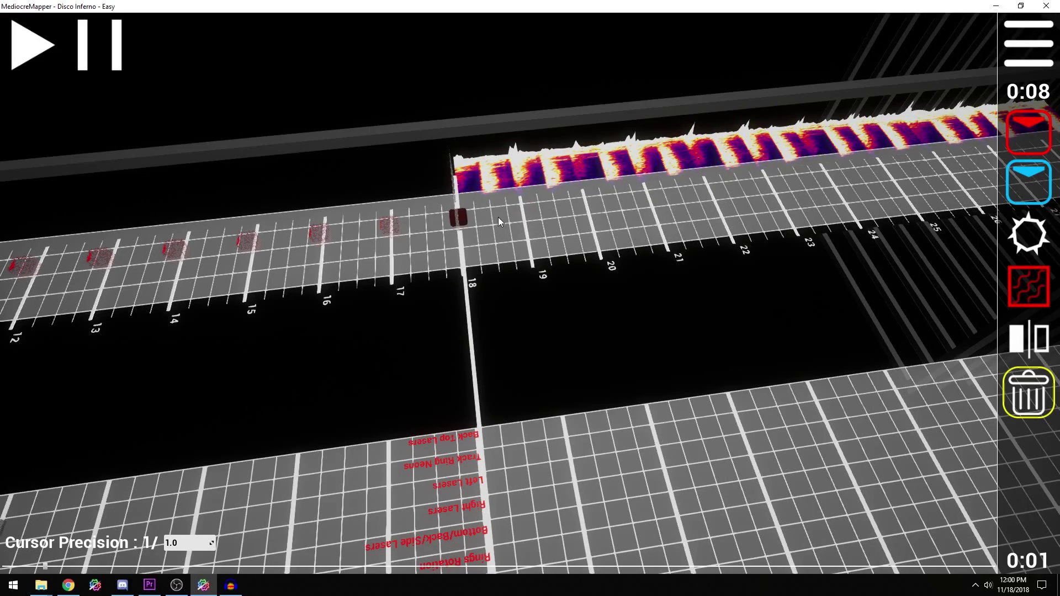
right_click(462, 227)
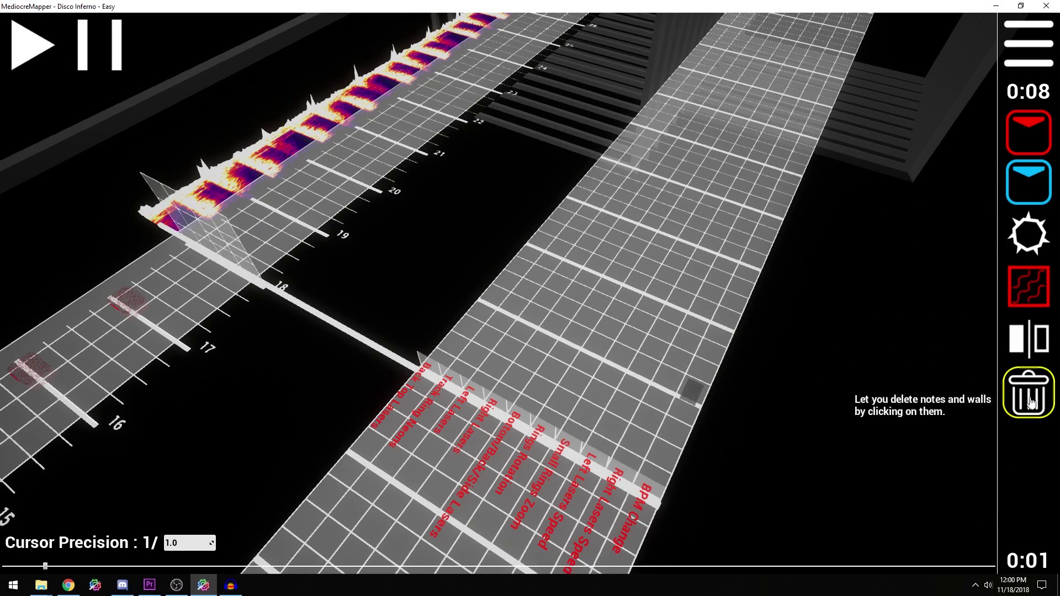
key(Tab)
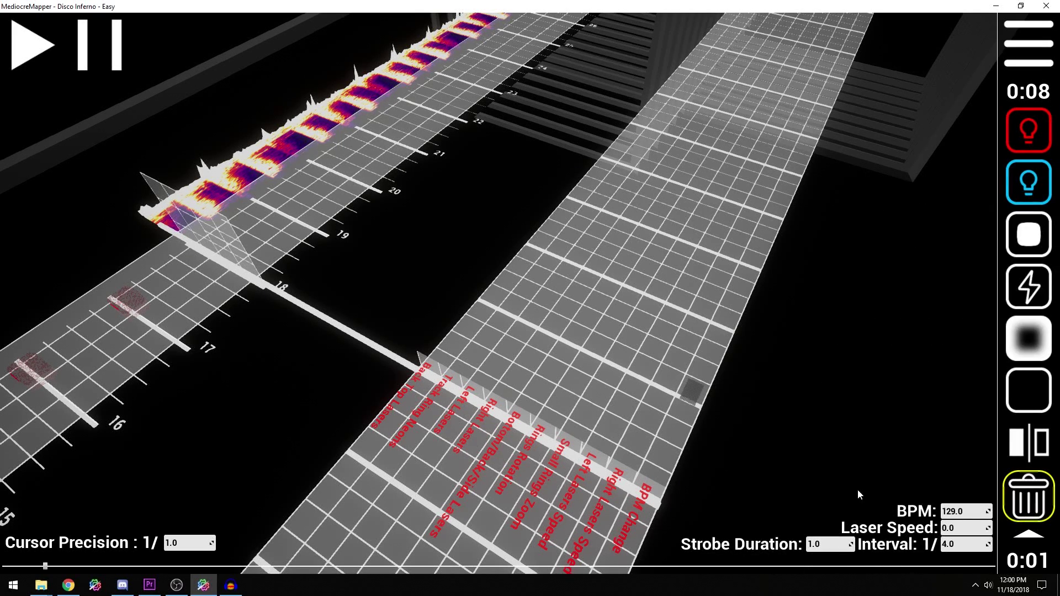
click(967, 511)
drag(668, 382, 679, 356)
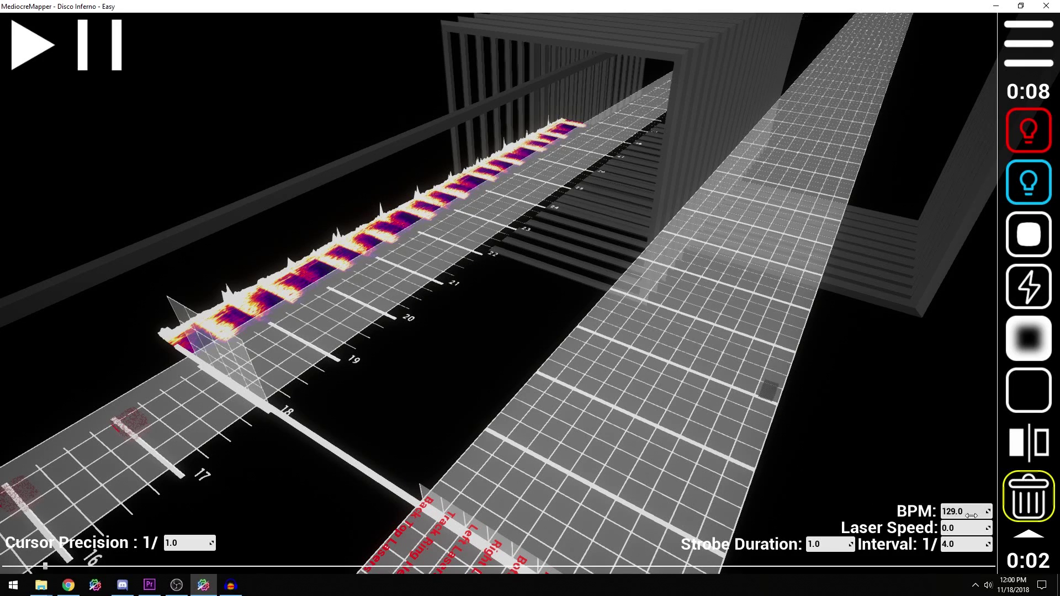
drag(830, 428, 855, 492)
key(s)
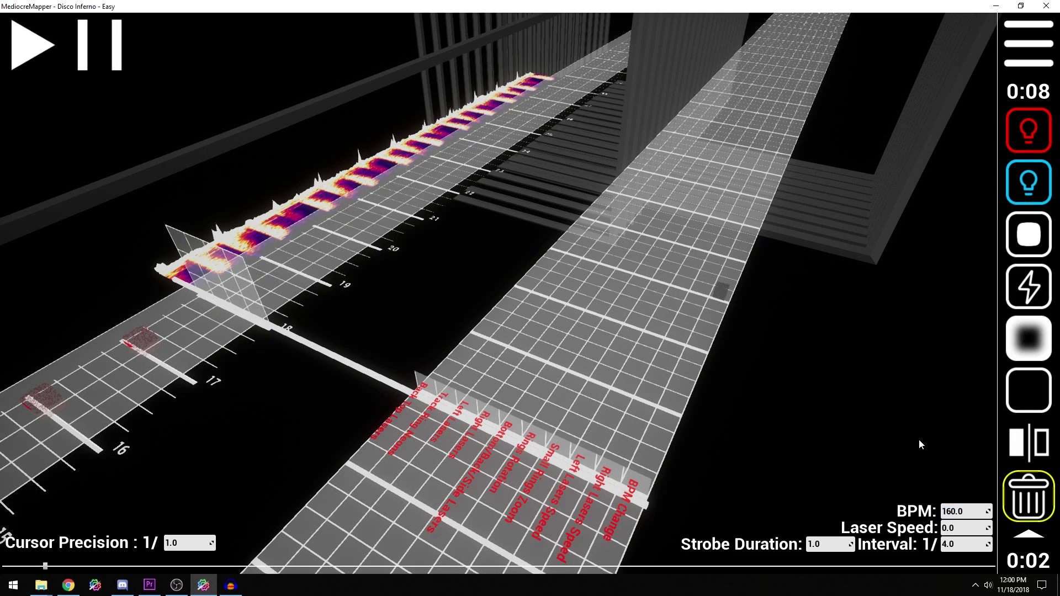
key(1)
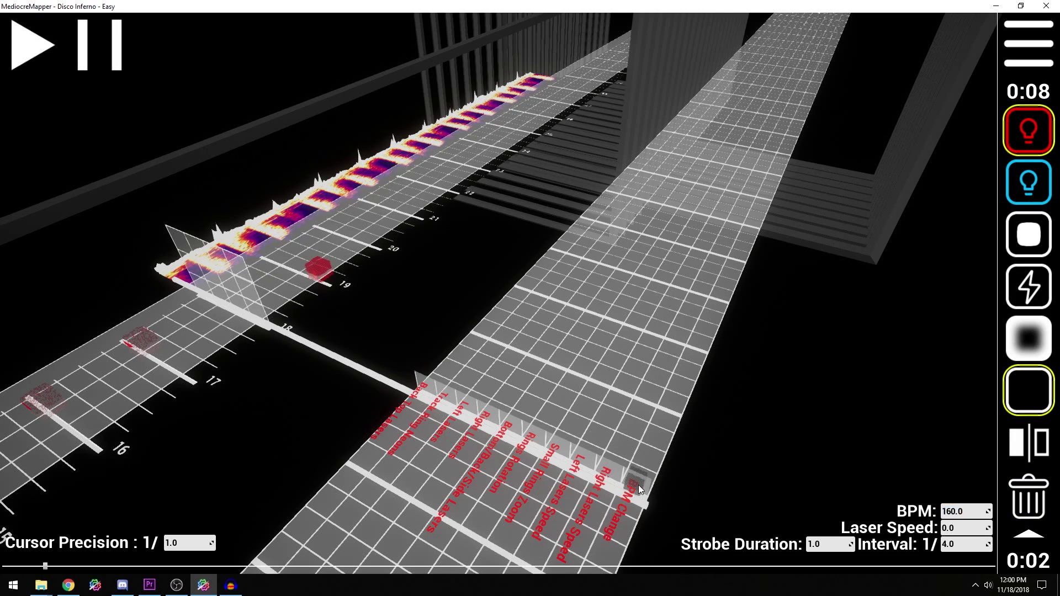
click(638, 485)
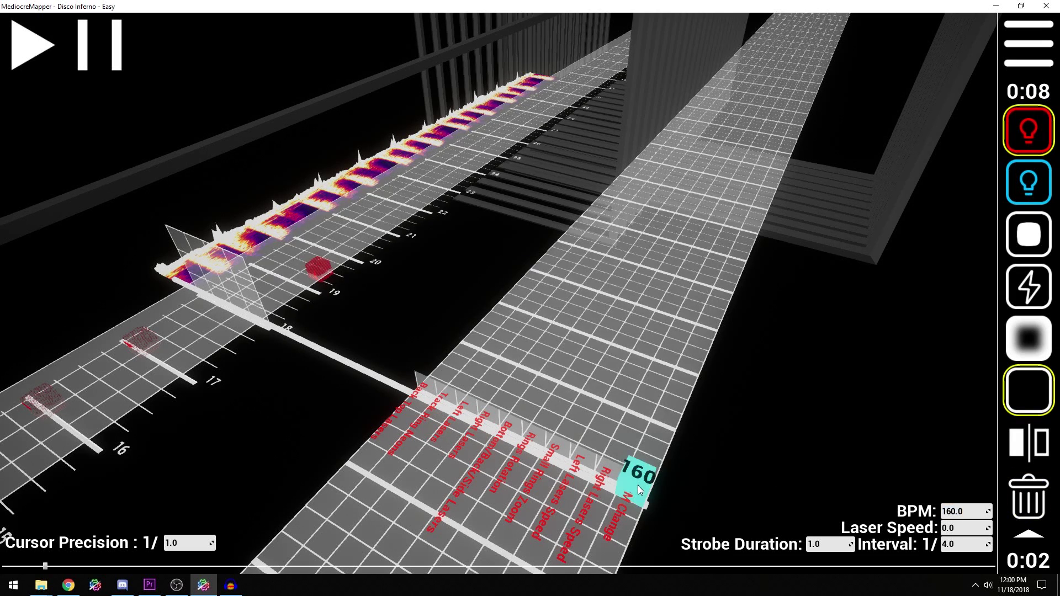
Toggle the 160 BPM change at beat 18 off and on to compare the beat spacing, leaving it deleted.
key(5)
click(638, 485)
key(1)
click(638, 485)
right_click(637, 486)
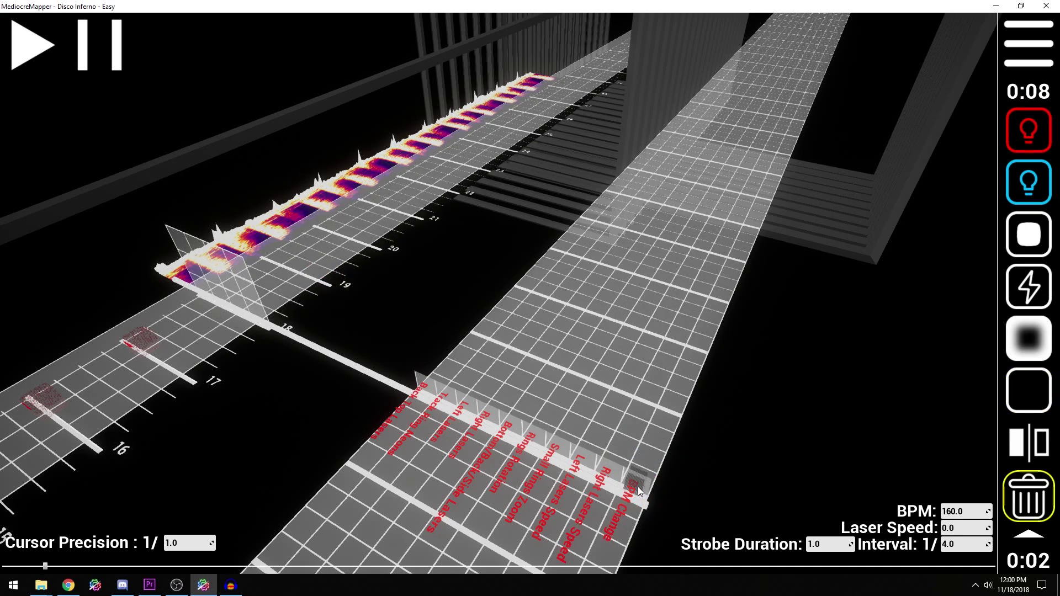
Try a BPM change of 100 at beat 18, and delete that marker again.
click(974, 516)
click(857, 418)
click(640, 492)
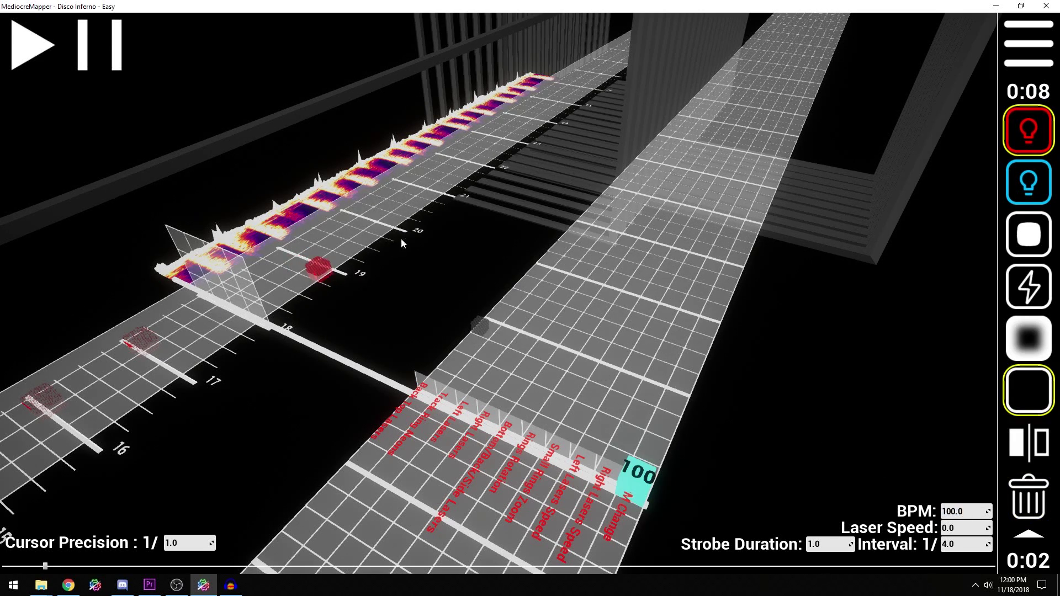
right_click(641, 486)
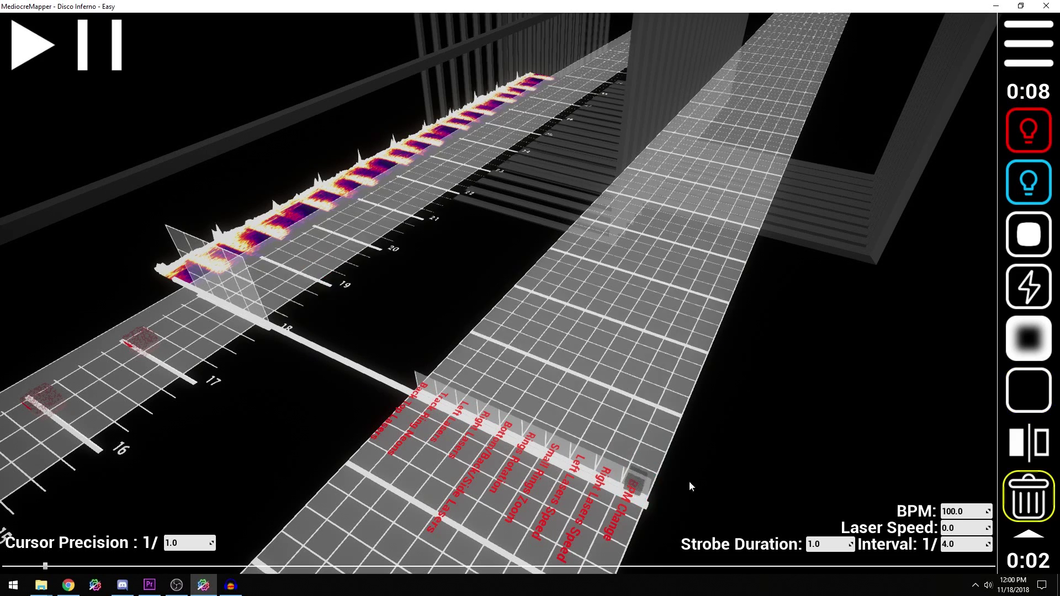
Place a BPM change of 129.5 at beat 18, removing and re-adding it to compare the spacing.
text(129.5)
key(1)
click(634, 491)
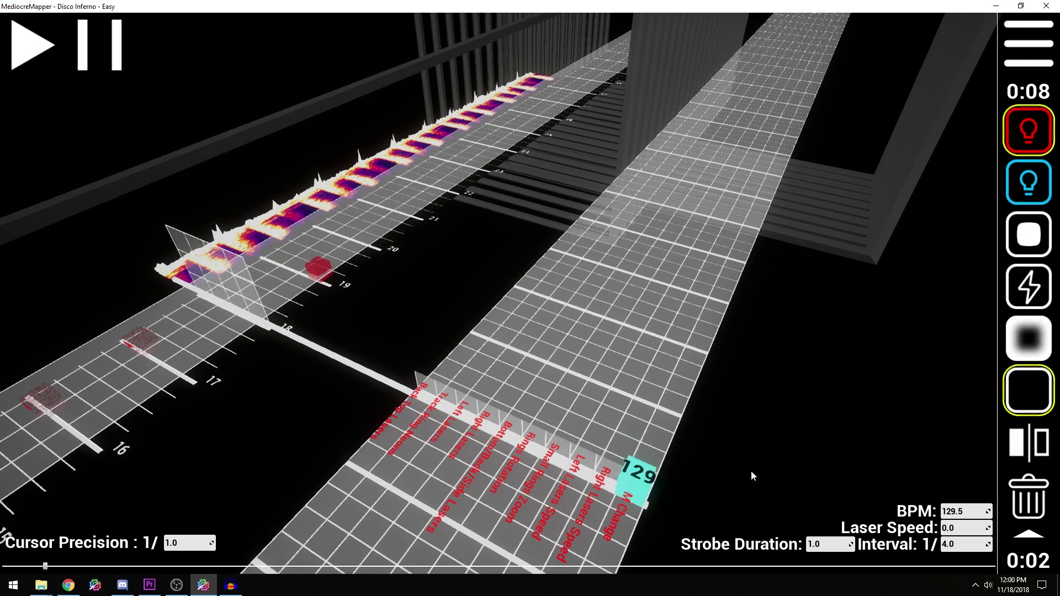
key(5)
click(630, 494)
key(1)
click(623, 484)
Examine from the side how the spectrogram peaks line up with the beat lines between beats 18 and 45.
right_click(603, 298)
key(d)
key(w)
key(d)
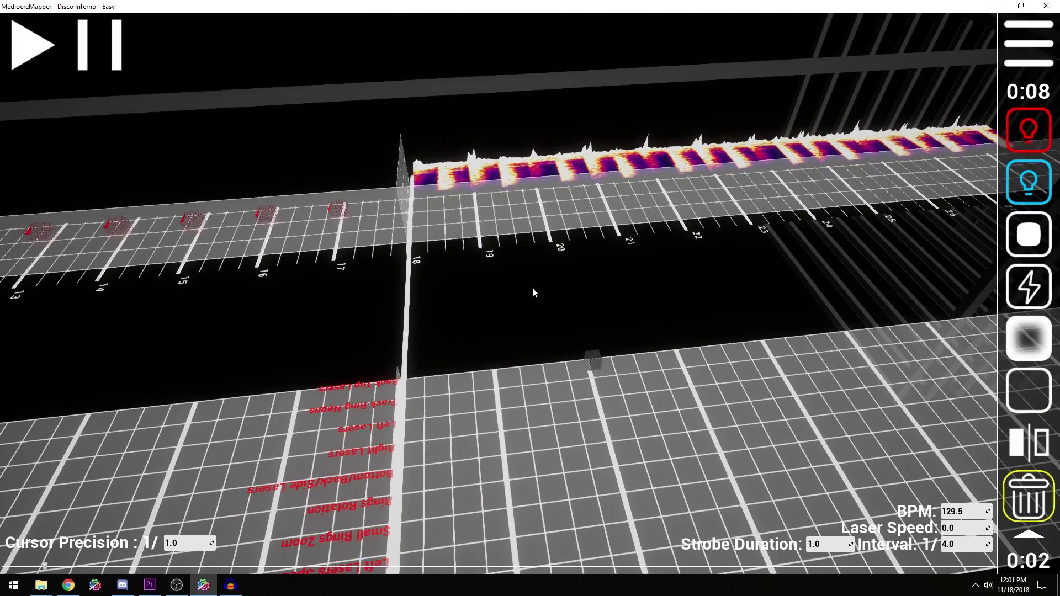
scroll(474, 204, down, 17)
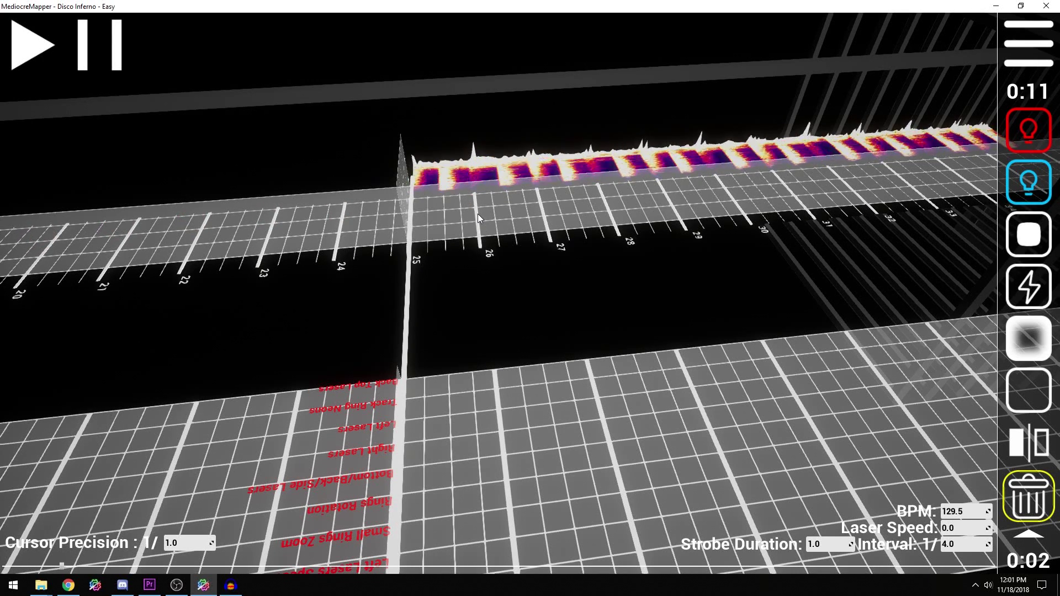
scroll(478, 214, down, 20)
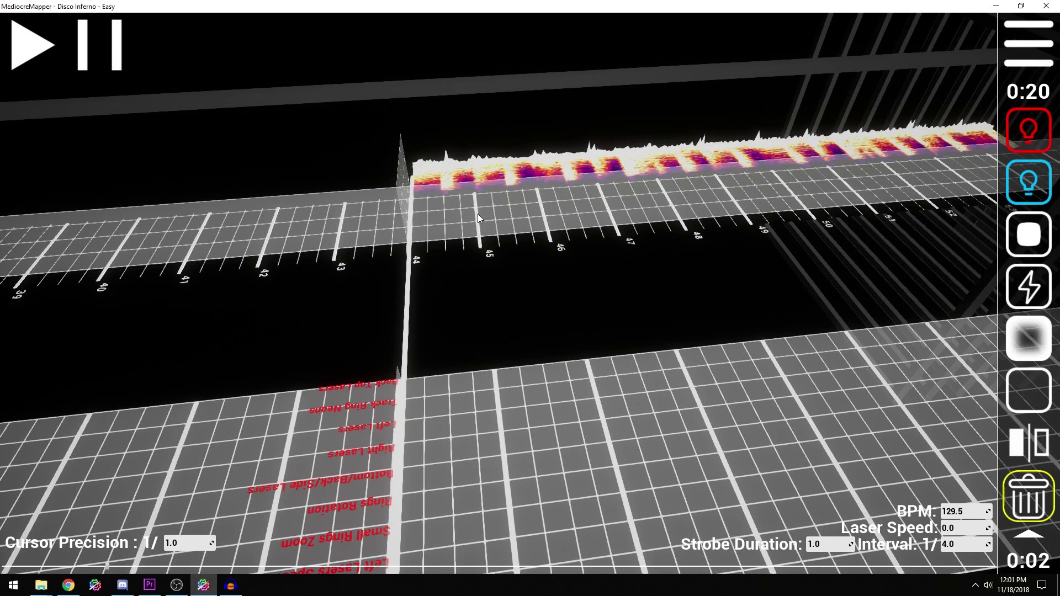
scroll(477, 208, down, 4)
scroll(477, 209, up, 14)
scroll(475, 204, up, 6)
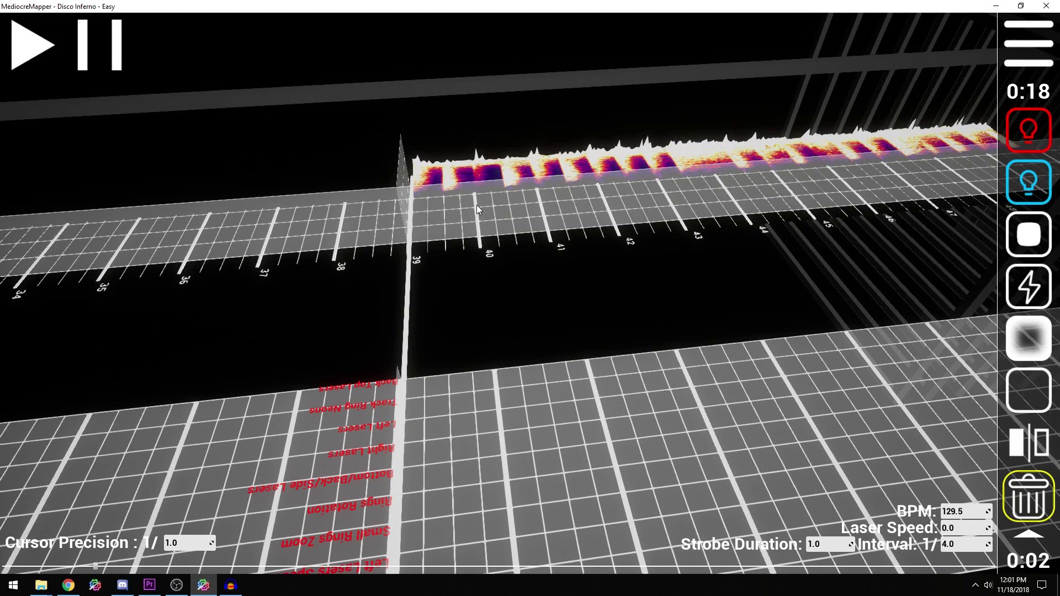
scroll(476, 204, down, 2)
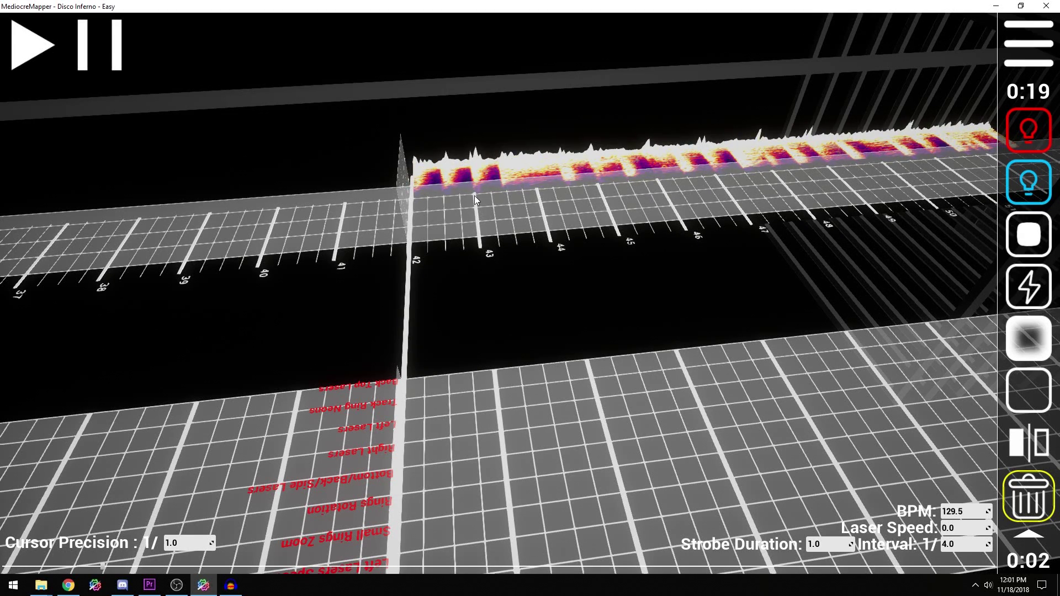
scroll(474, 196, up, 12)
scroll(477, 214, down, 15)
scroll(475, 198, down, 4)
scroll(474, 198, up, 4)
scroll(474, 197, up, 12)
scroll(475, 197, up, 4)
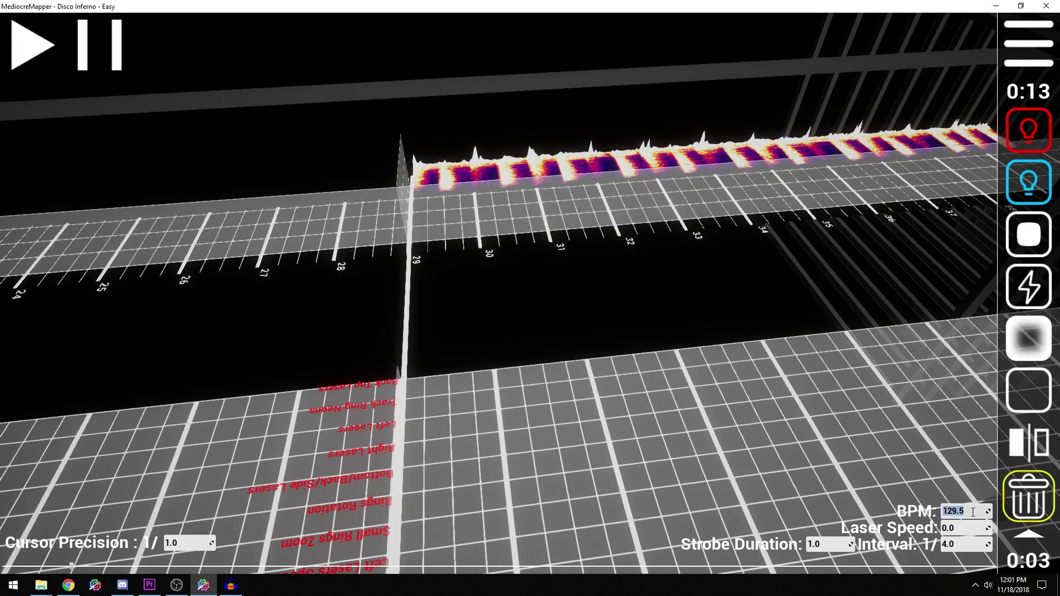
Add a BPM change of 129 at beat 29.
right_click(775, 331)
key(1)
click(572, 426)
right_click(566, 299)
key(5)
Examine the spectrogram against the beat lines from beat 39 through beat 89, with a closer view around beat 88.
scroll(506, 237, up, 1)
scroll(506, 237, down, 16)
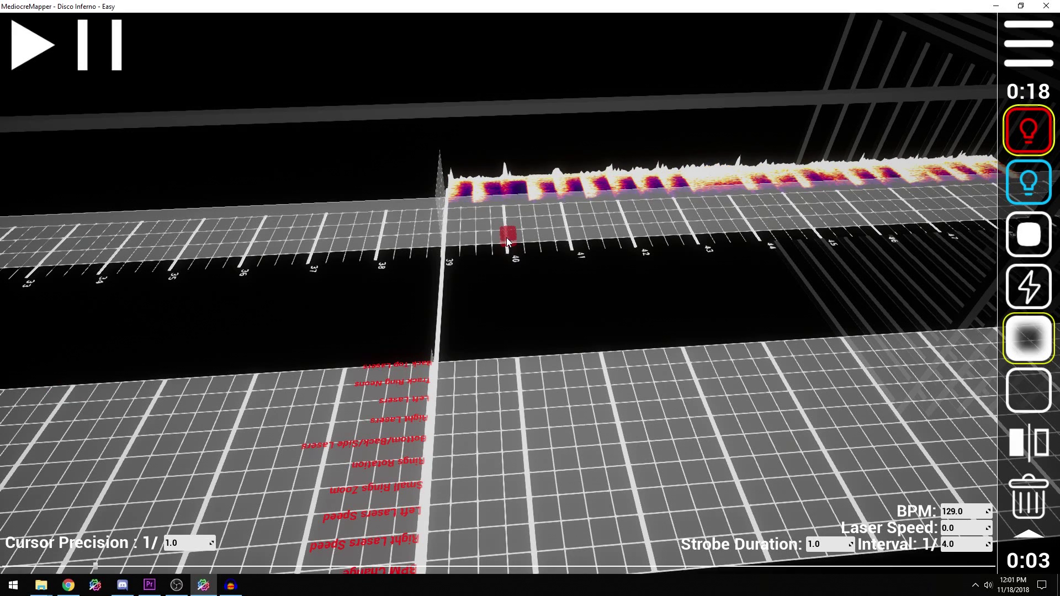
scroll(506, 238, down, 10)
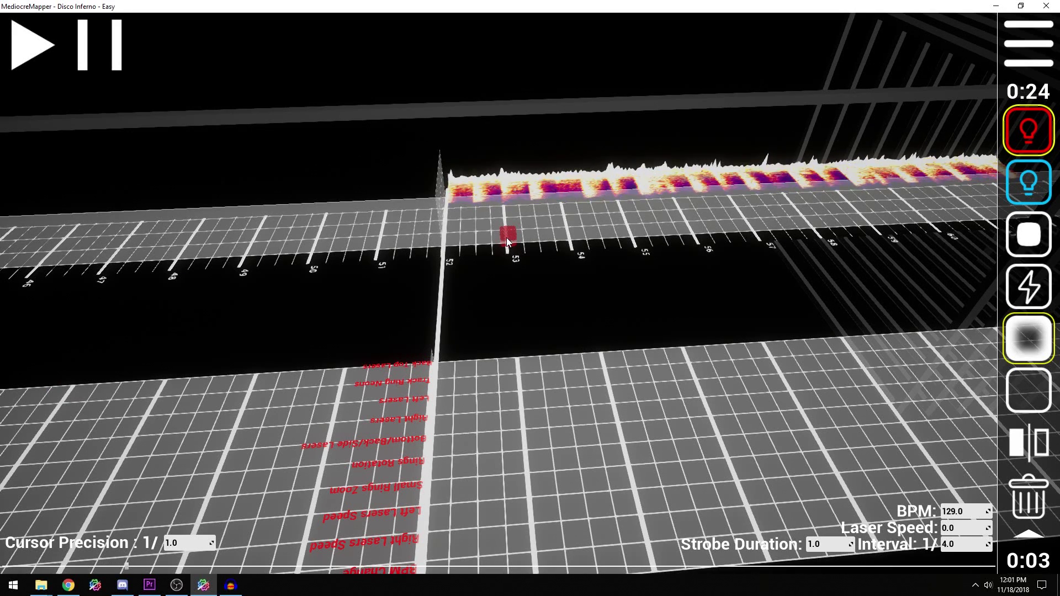
scroll(505, 237, up, 5)
scroll(505, 238, up, 9)
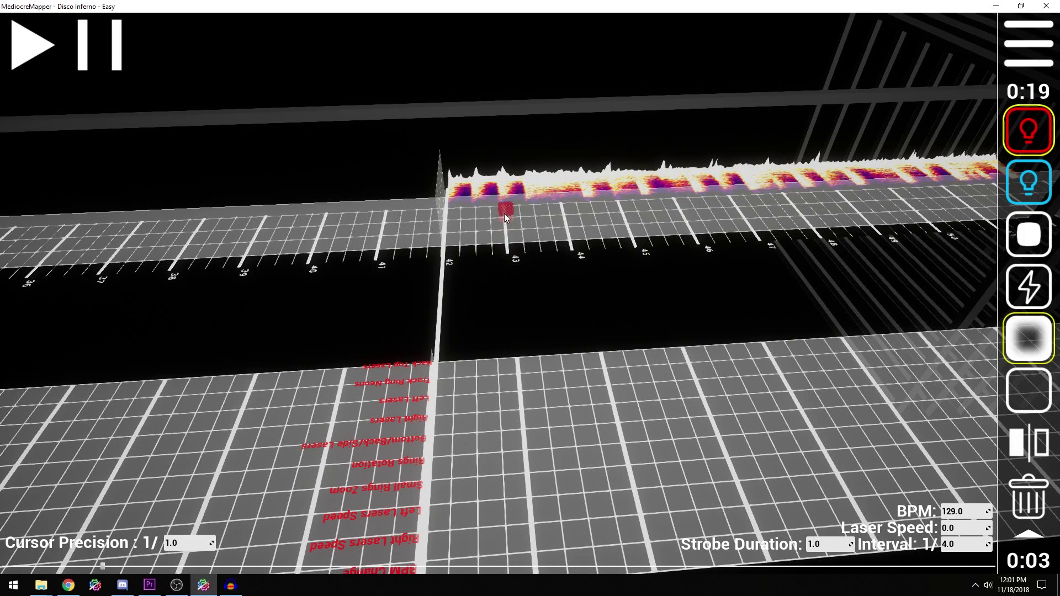
scroll(513, 237, down, 10)
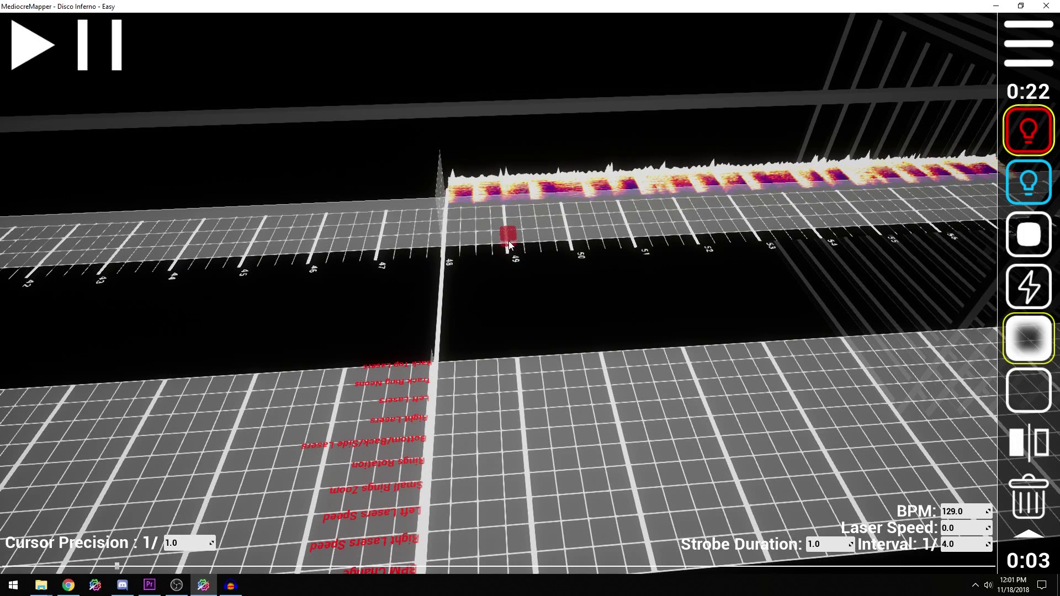
scroll(506, 240, down, 7)
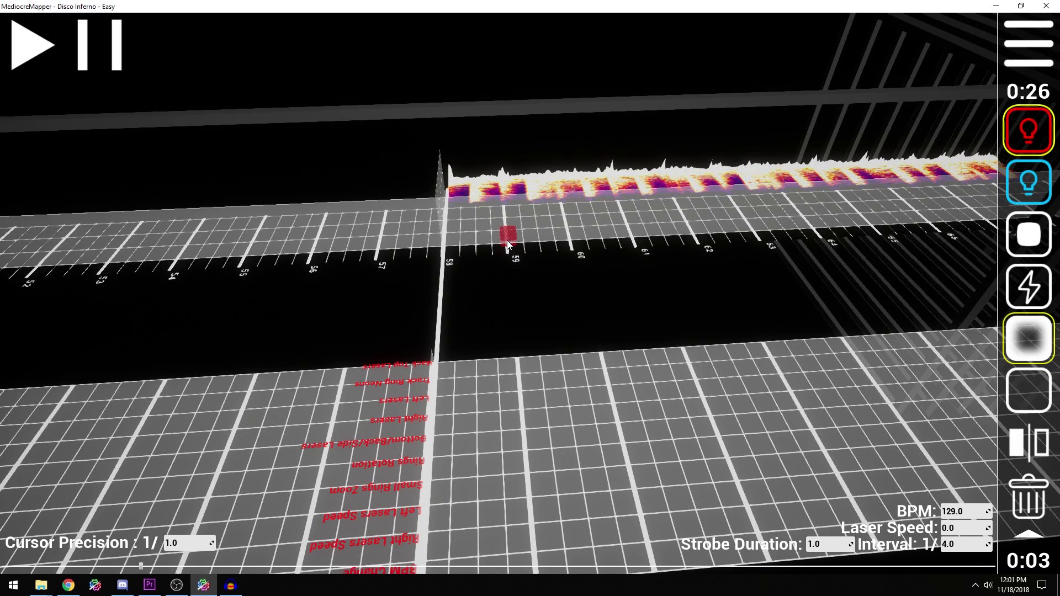
scroll(506, 243, down, 3)
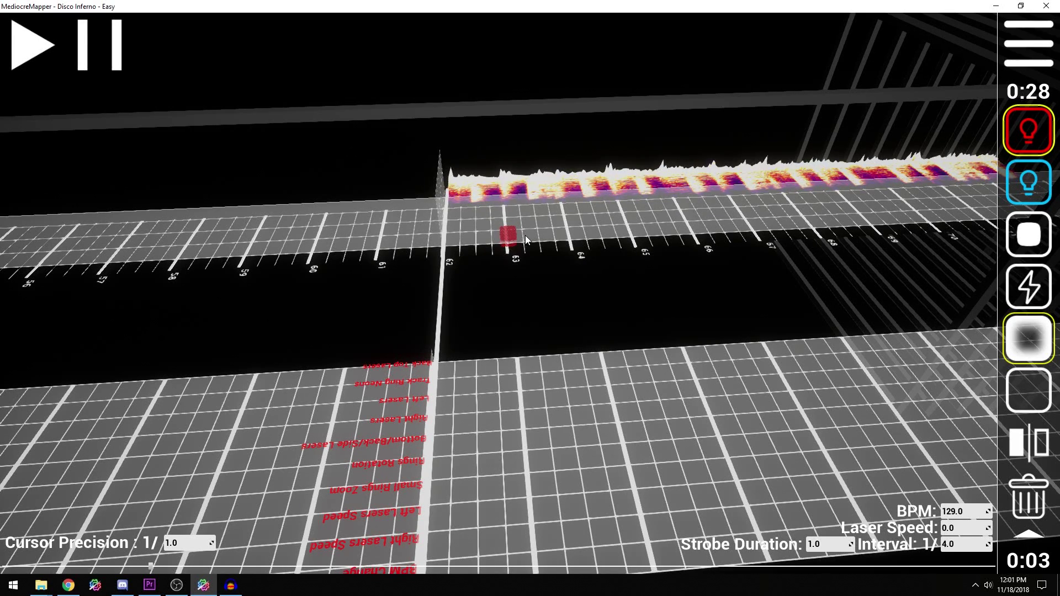
scroll(507, 238, down, 8)
scroll(506, 237, down, 17)
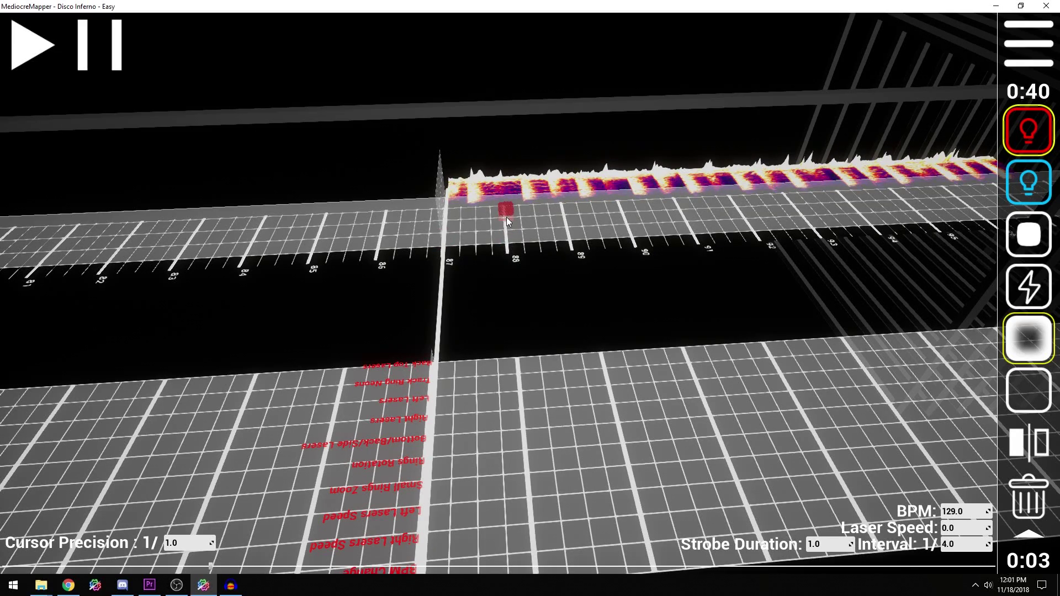
scroll(505, 217, up, 1)
scroll(505, 211, down, 2)
key(w)
key(w)
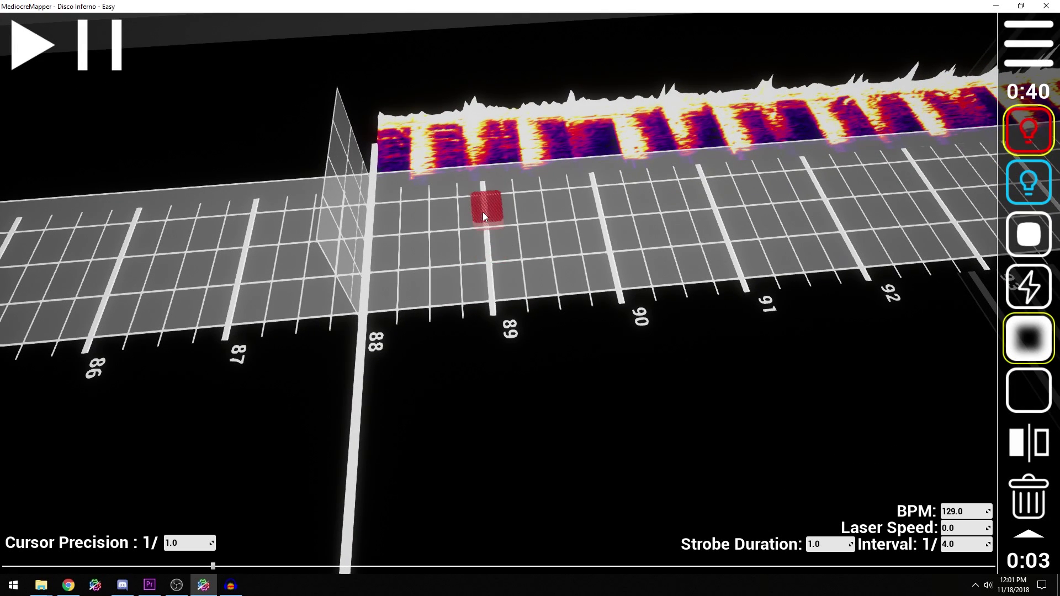
key(Delete)
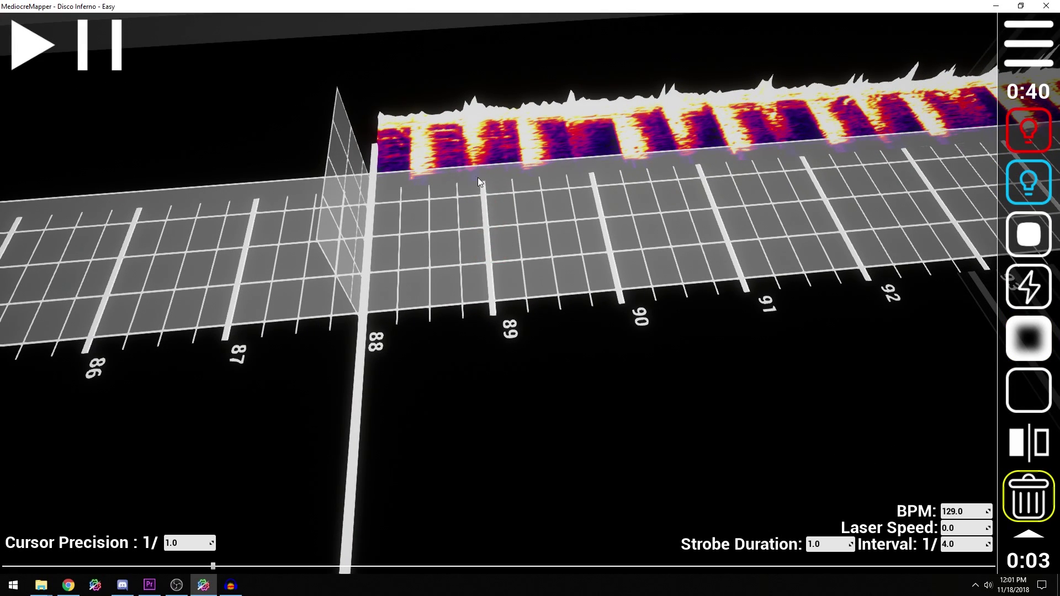
Return to beat 62 and place a BPM change of 129.5 there.
scroll(475, 172, up, 8)
scroll(473, 173, up, 12)
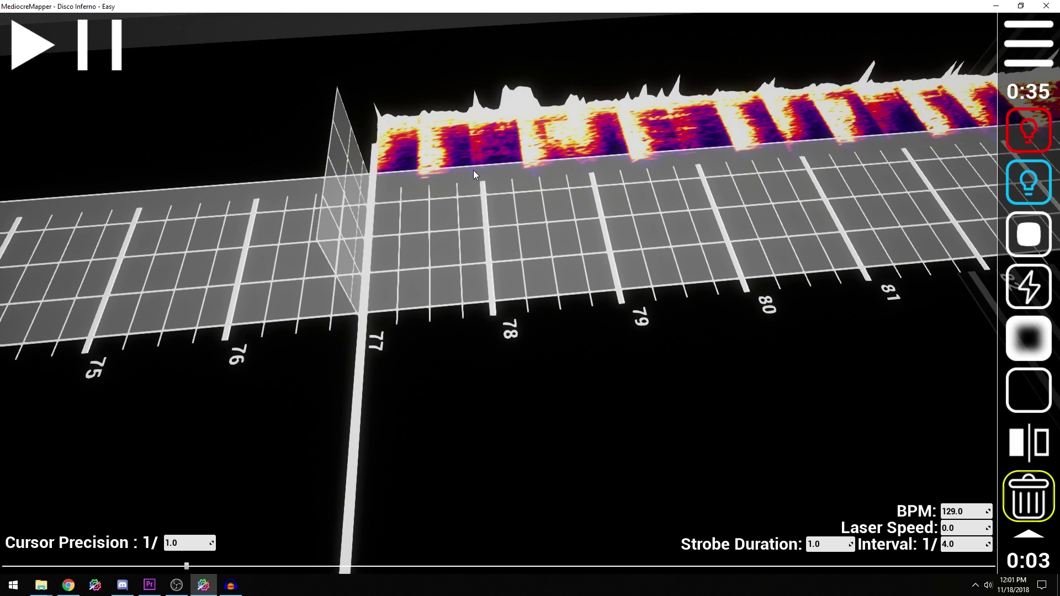
scroll(484, 179, up, 6)
scroll(484, 178, up, 1)
scroll(485, 180, down, 1)
right_click(519, 207)
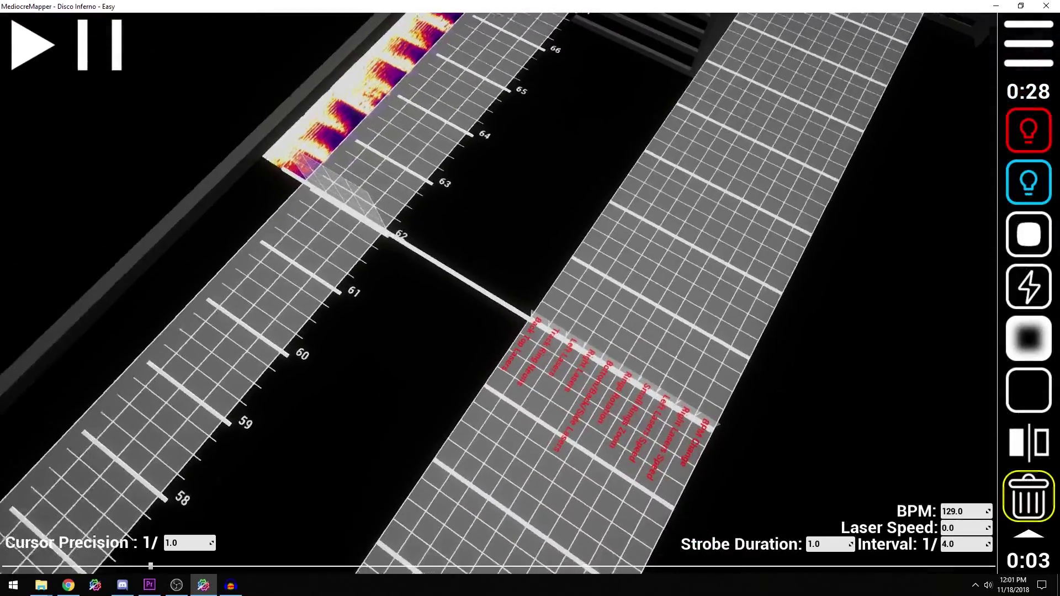
key(d)
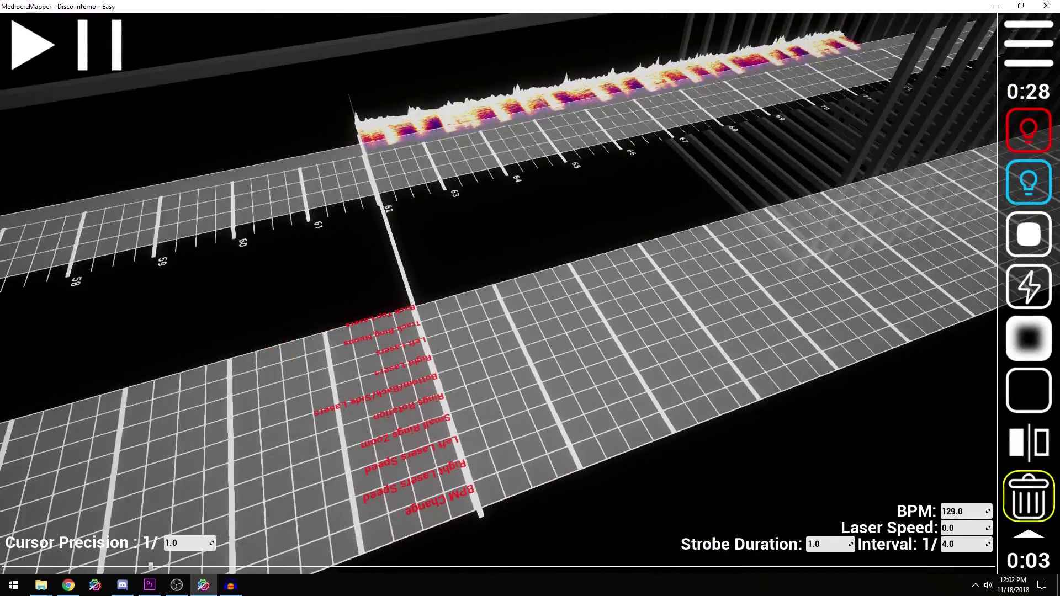
key(a)
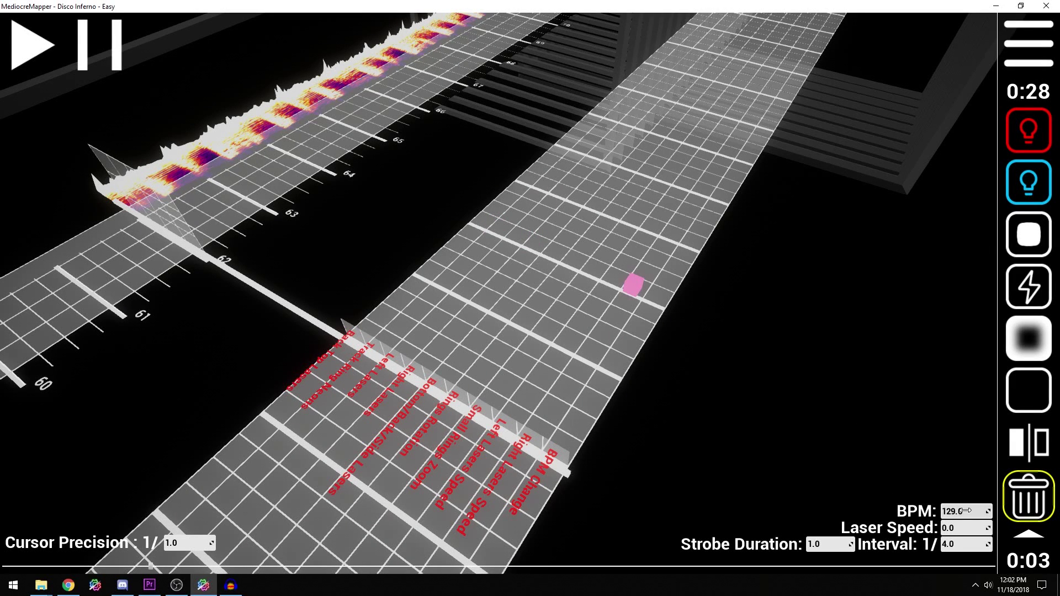
text(129.5)
click(561, 456)
Examine the beat alignment as far as beat 108, and return to beat 62.
key(4)
key(a)
key(7)
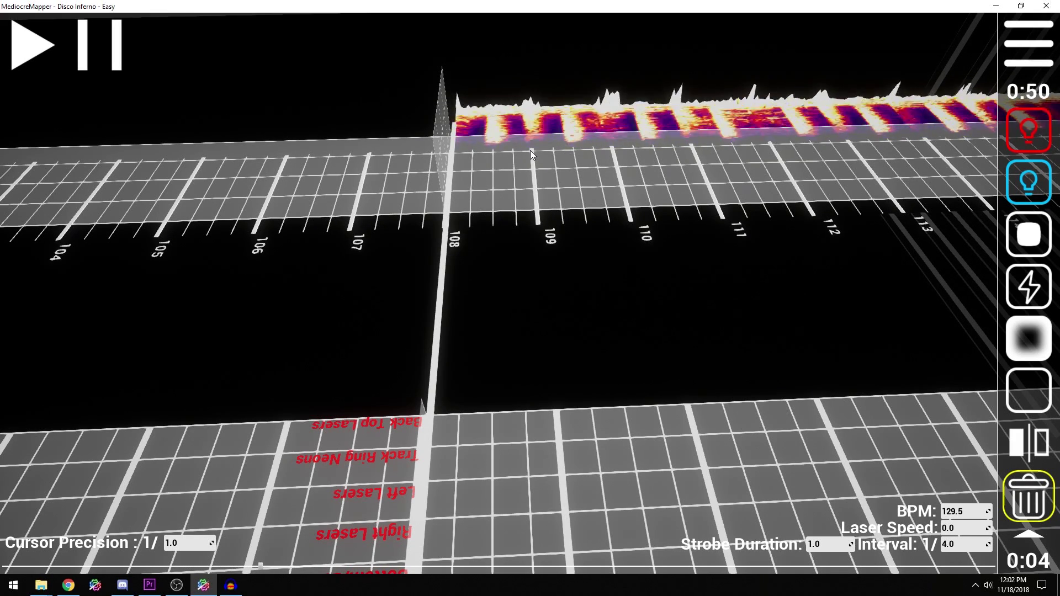
scroll(530, 150, up, 8)
scroll(529, 151, down, 9)
scroll(531, 155, up, 20)
drag(577, 217, 617, 349)
scroll(617, 349, down, 18)
scroll(646, 366, down, 18)
scroll(660, 365, up, 2)
Replace the BPM change at beat 62 with one of 130.
click(638, 400)
click(971, 509)
text(130)
key(Return)
click(873, 397)
key(1)
click(640, 396)
Examine the spectrogram against the beat lines from beat 62 through beat 96, and return to beat 70.
right_click(618, 321)
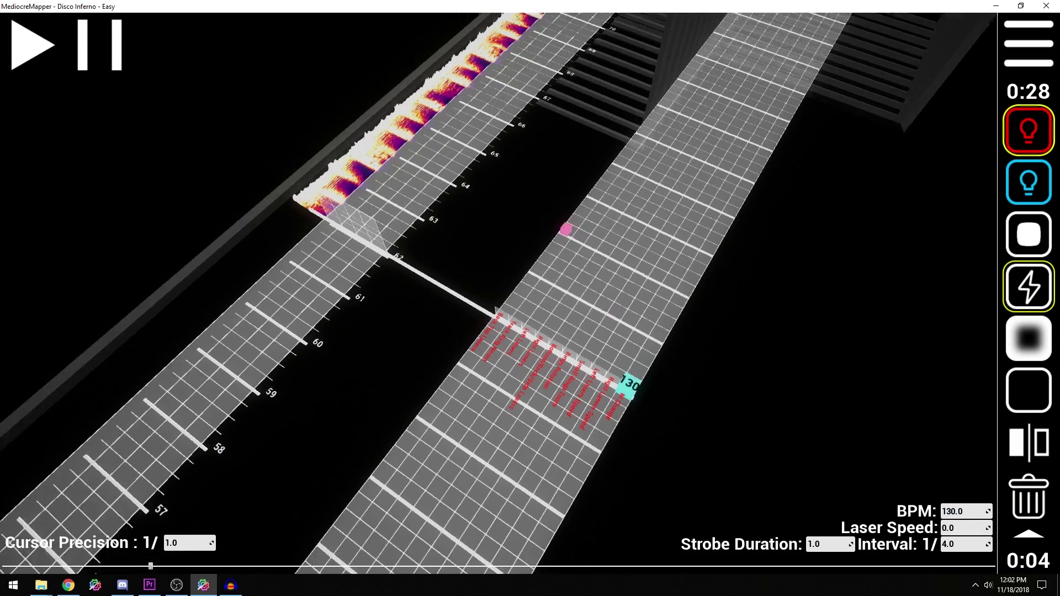
key(5)
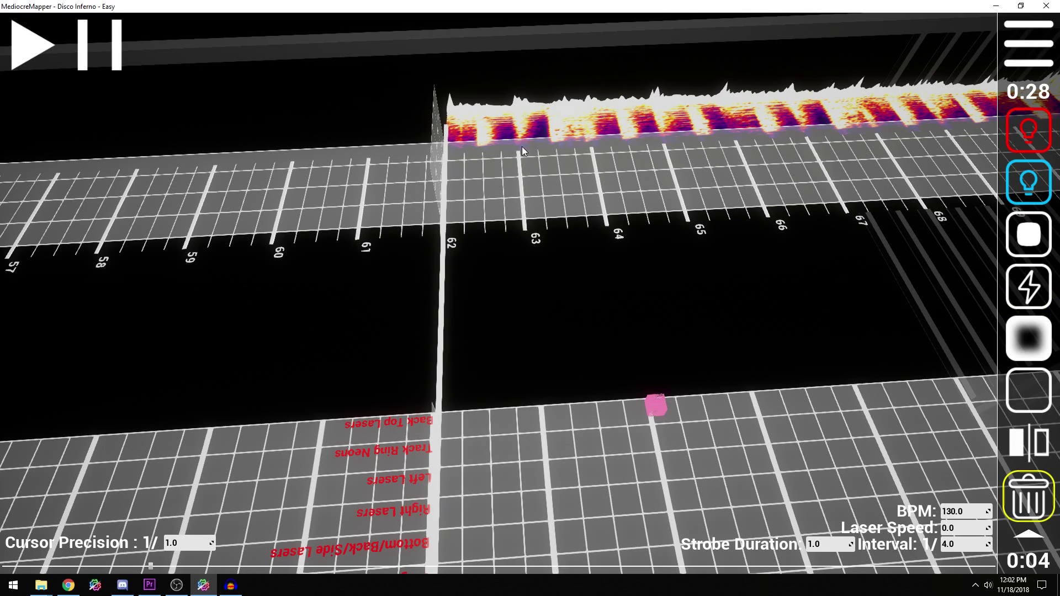
scroll(512, 150, up, 9)
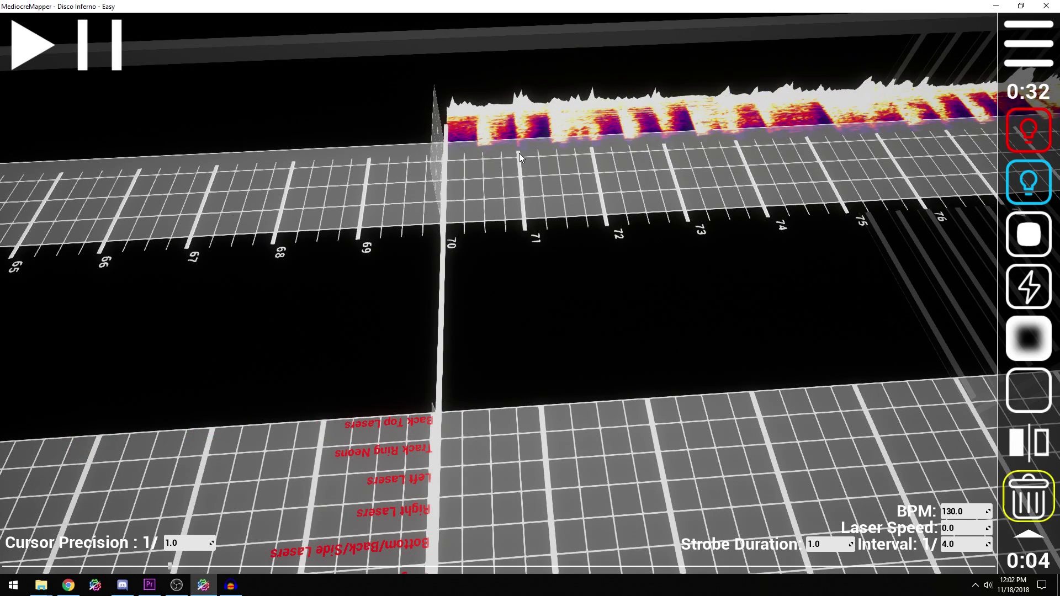
scroll(519, 154, down, 18)
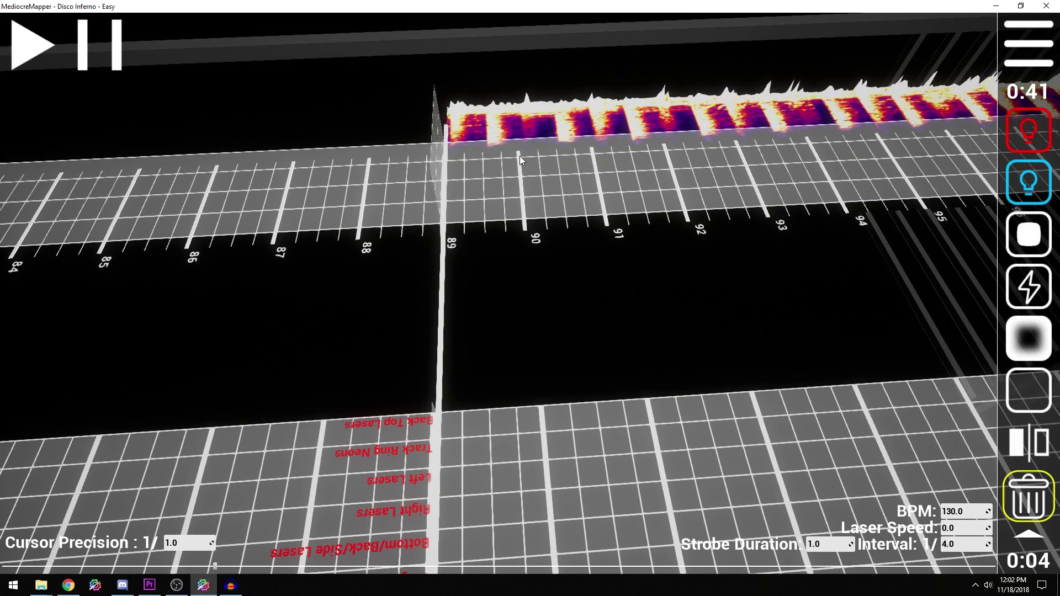
scroll(519, 156, down, 7)
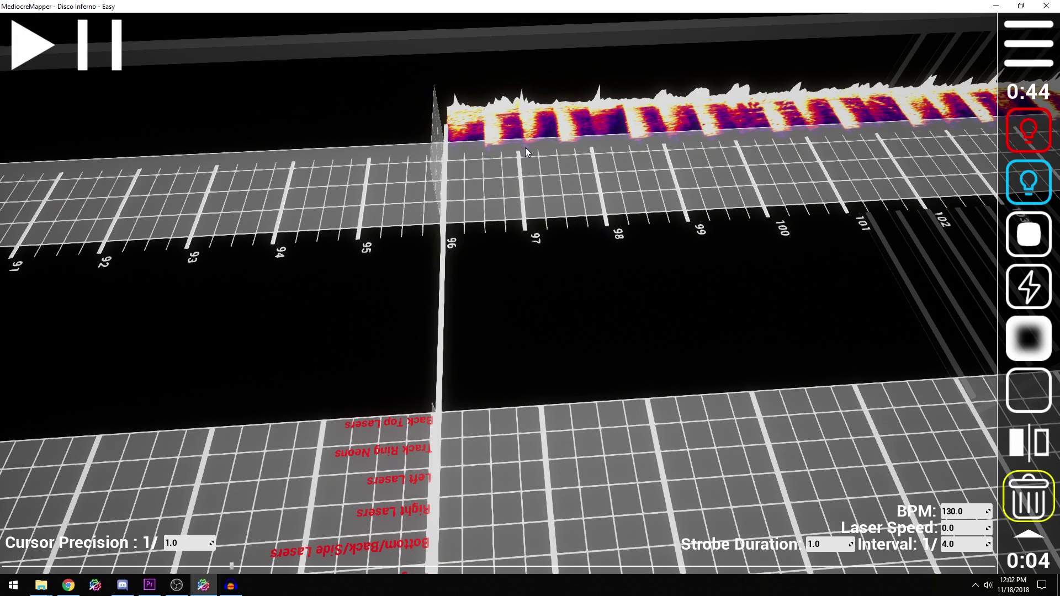
scroll(523, 152, up, 16)
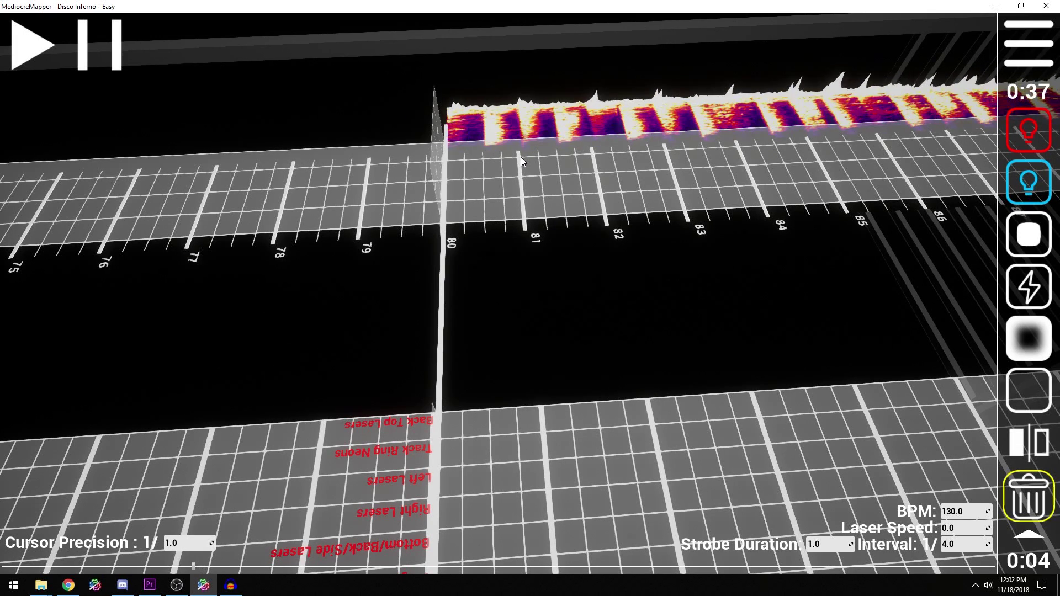
scroll(521, 157, up, 8)
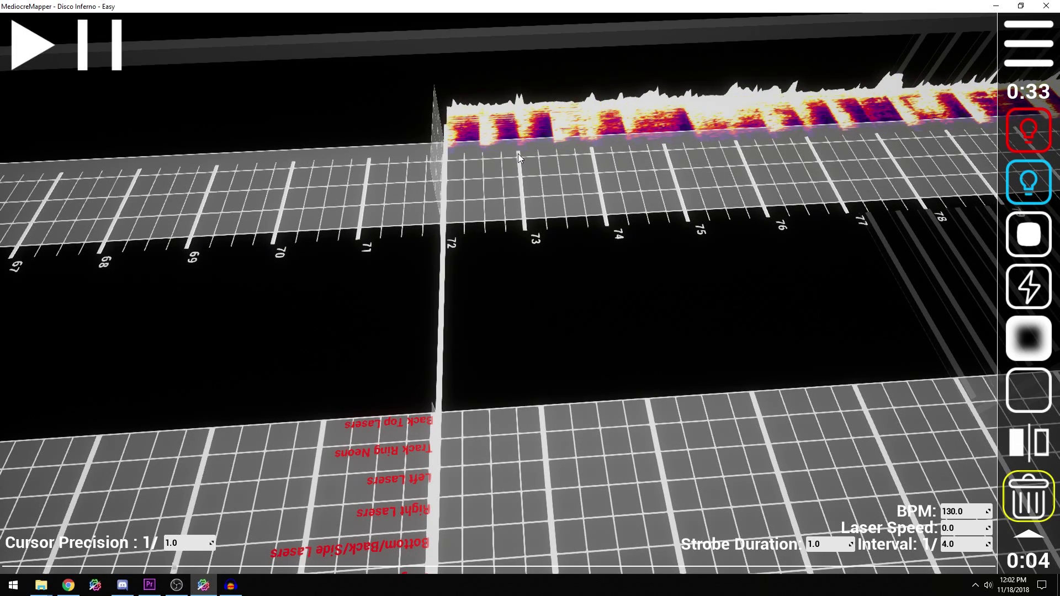
scroll(519, 155, down, 1)
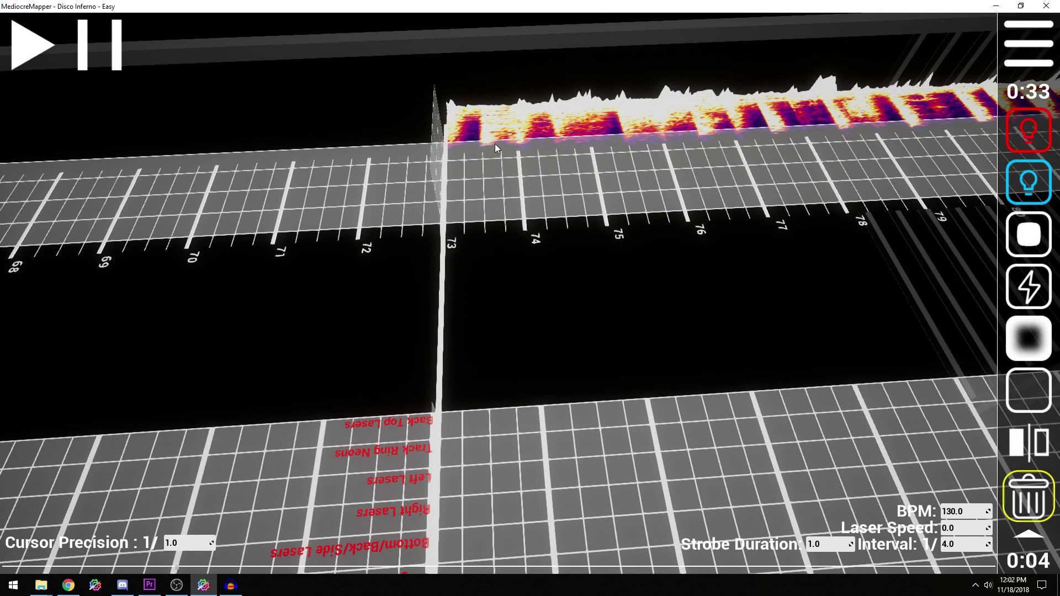
scroll(451, 147, up, 2)
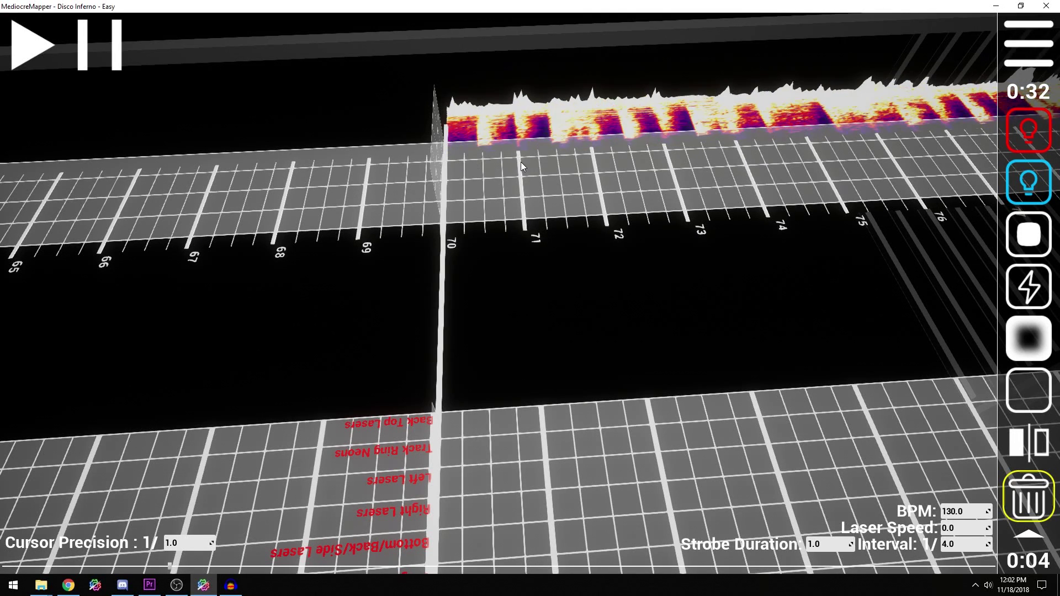
Place a BPM change of 129 at beat 71.
drag(550, 440, 696, 502)
click(970, 512)
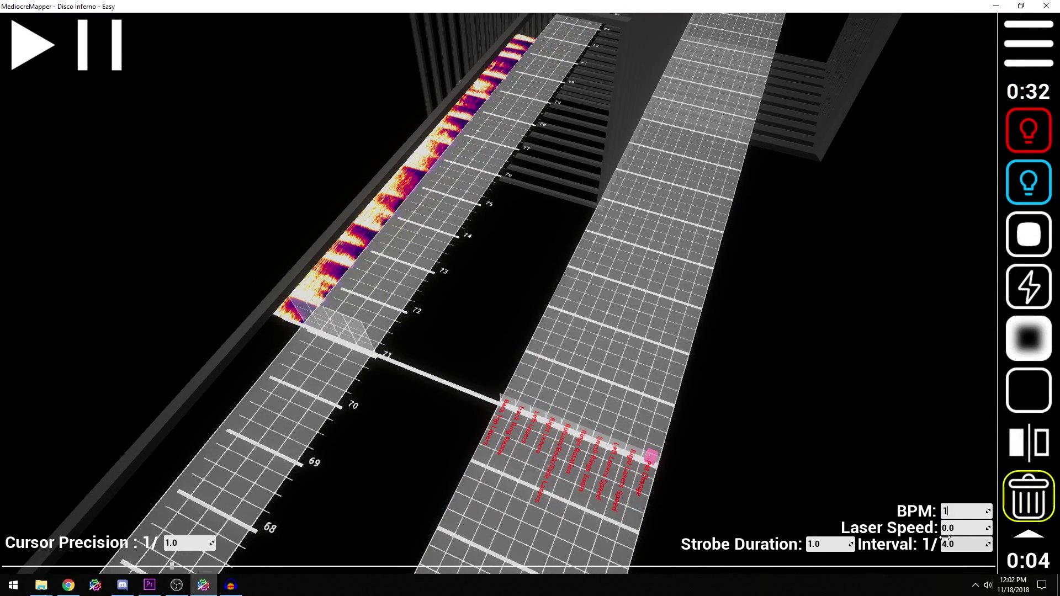
key(1)
click(655, 458)
key(Tab)
Examine the beat alignment following the BPM change at beat 71, and return to that marker.
right_click(704, 376)
key(w)
scroll(501, 349, up, 11)
scroll(484, 349, down, 17)
scroll(484, 345, up, 2)
scroll(485, 344, up, 20)
scroll(488, 352, up, 2)
right_click(488, 352)
key(a)
scroll(681, 521, up, 1)
Replace the BPM change at beat 71 with one of 129.5.
click(1027, 496)
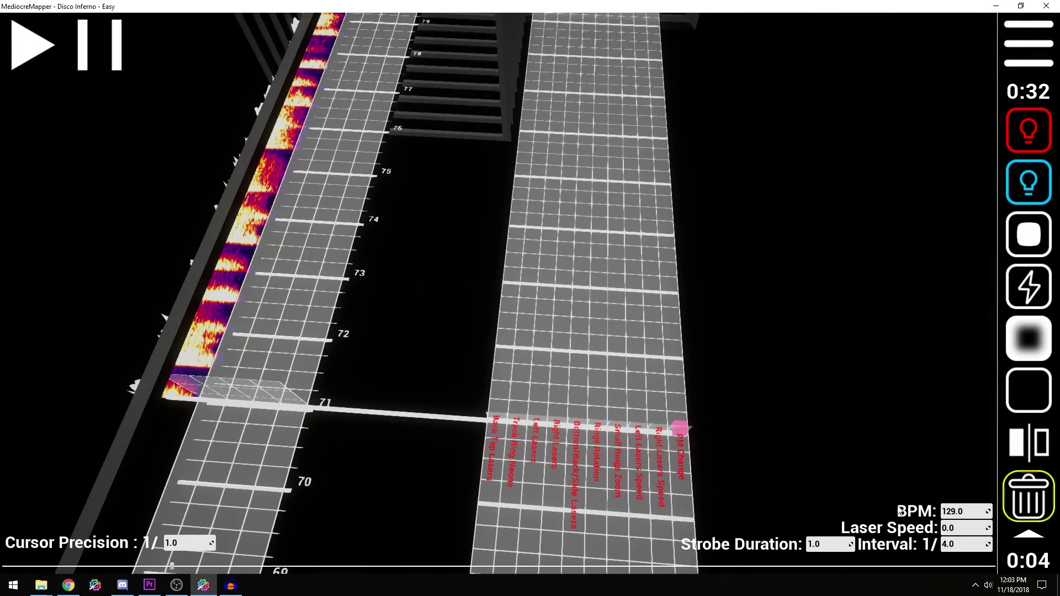
text(129.5)
key(Return)
click(861, 452)
key(1)
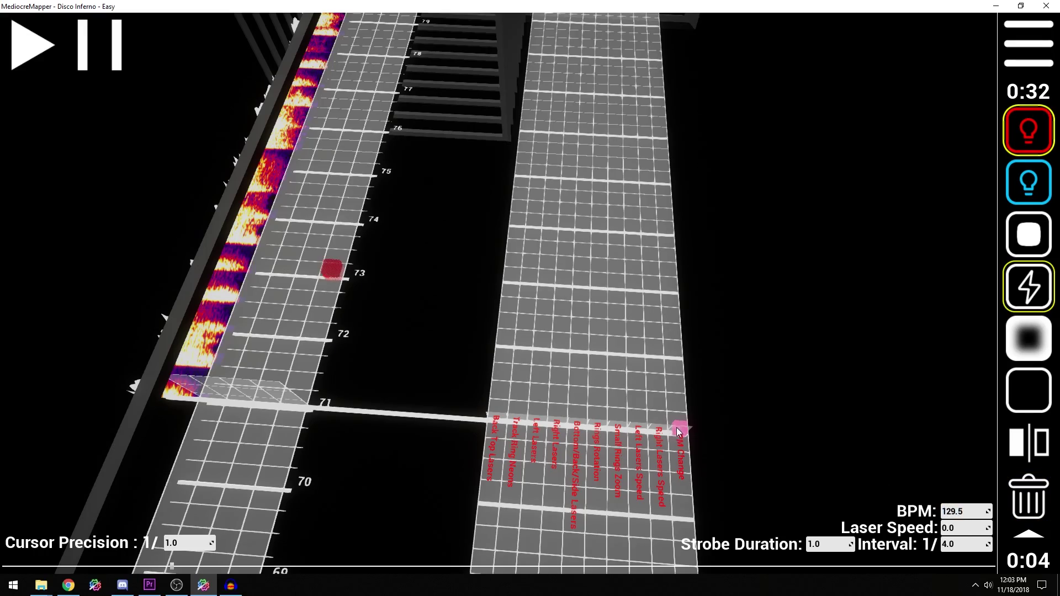
click(678, 429)
Examine the beat alignment from beat 71 past beat 110, and return to beat 108.
right_click(678, 428)
key(d)
key(w)
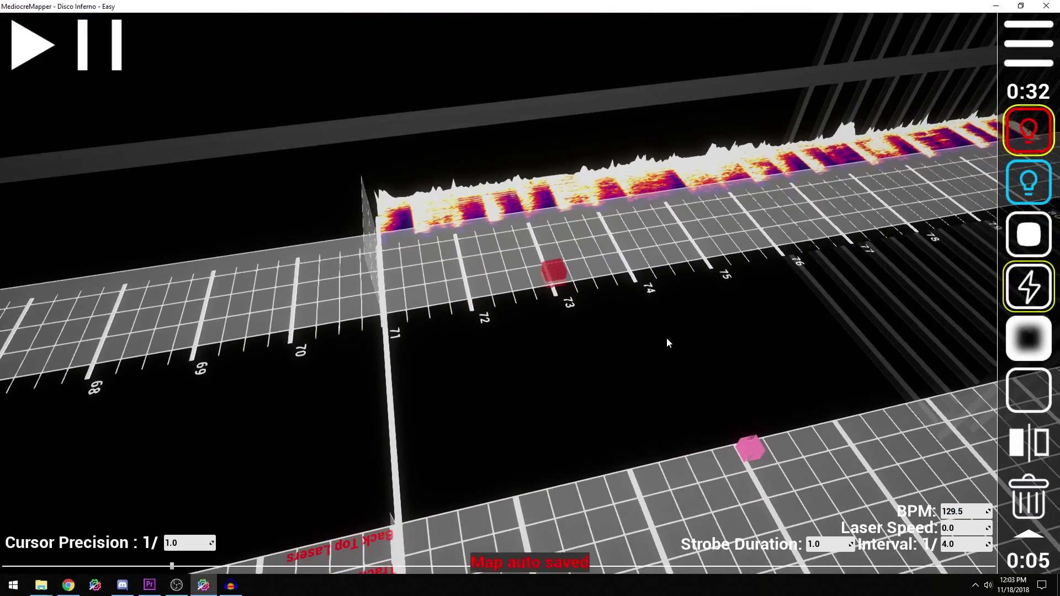
scroll(456, 263, up, 17)
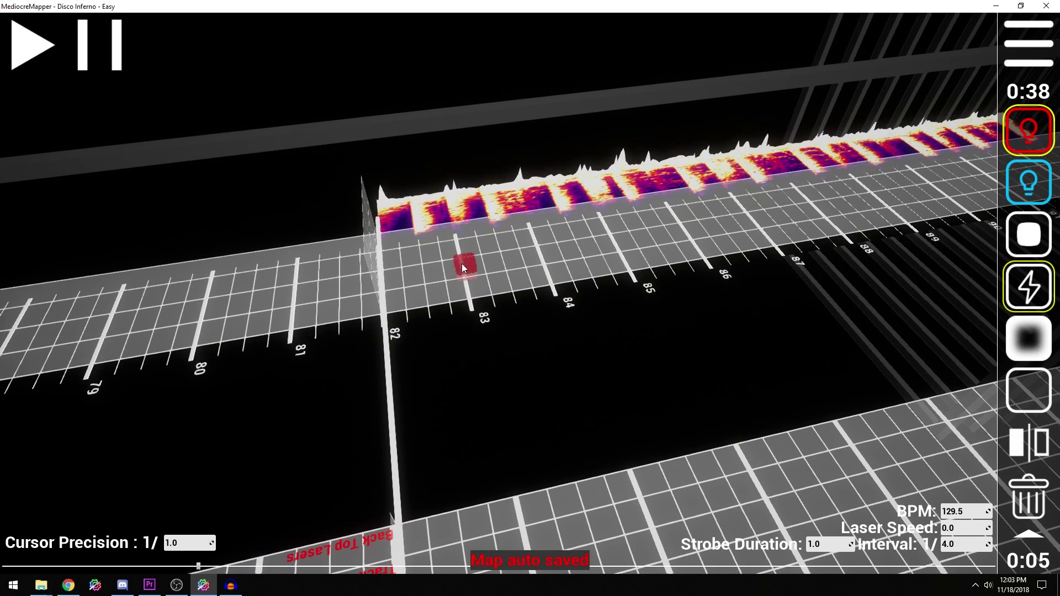
scroll(462, 263, up, 20)
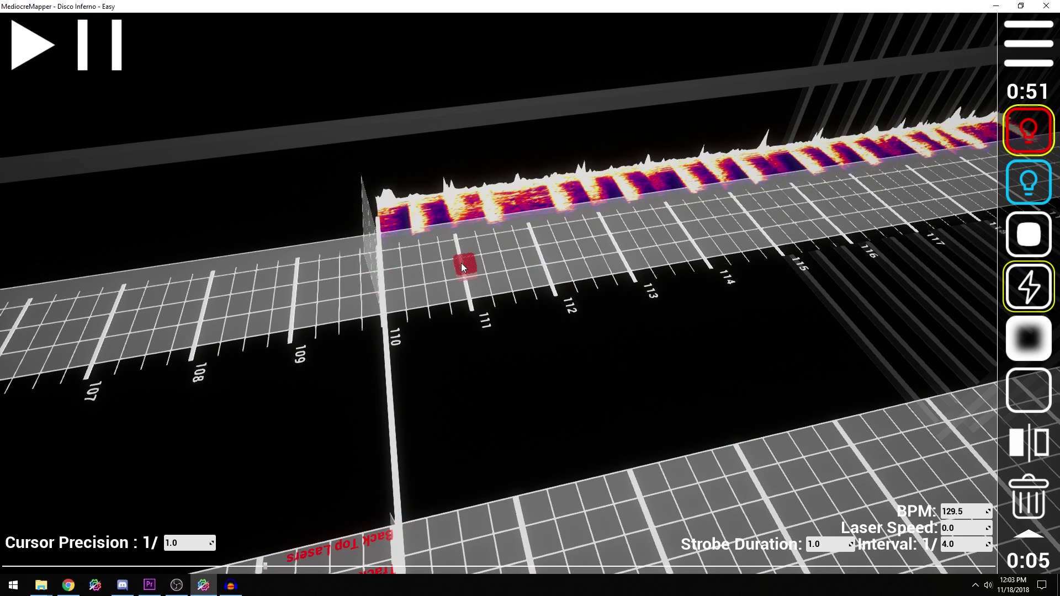
scroll(467, 271, up, 11)
scroll(465, 274, down, 14)
scroll(464, 276, down, 3)
Place copied red notes along the beats from about 108 to 123 as a sync test.
key(5)
right_click(472, 287)
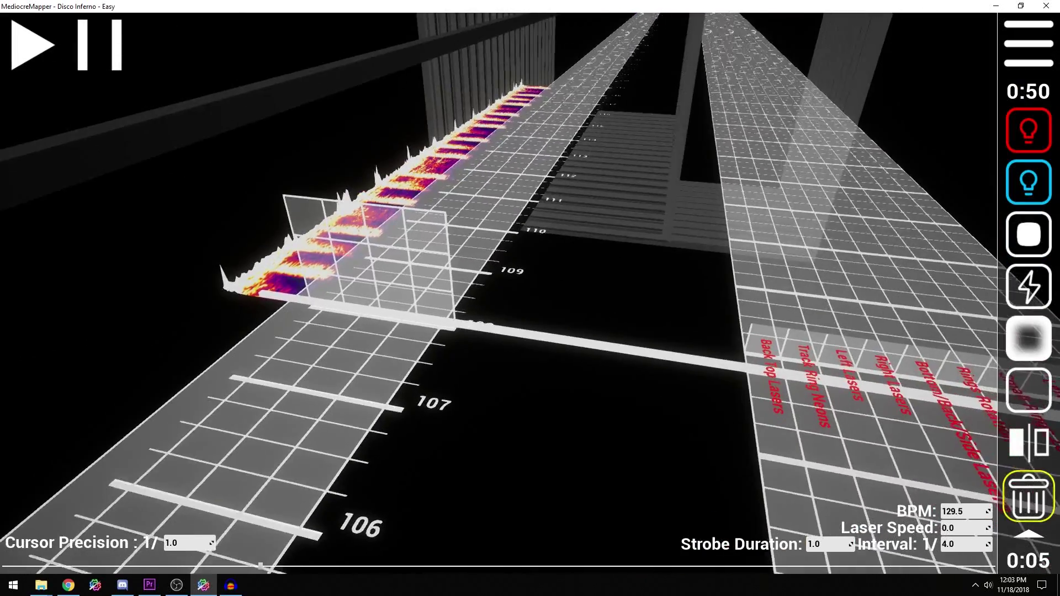
scroll(479, 300, up, 5)
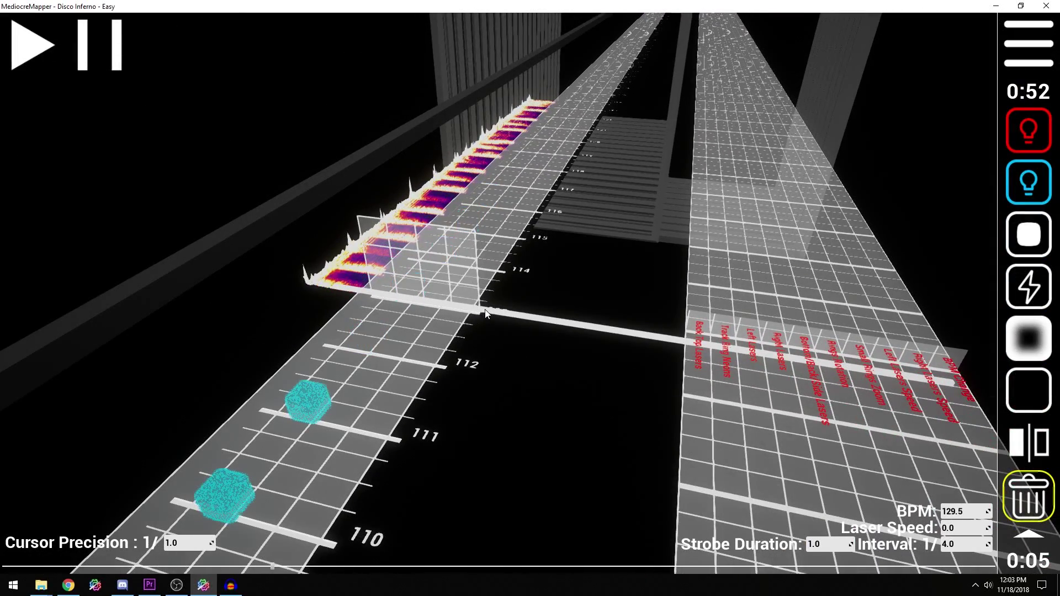
scroll(489, 318, up, 7)
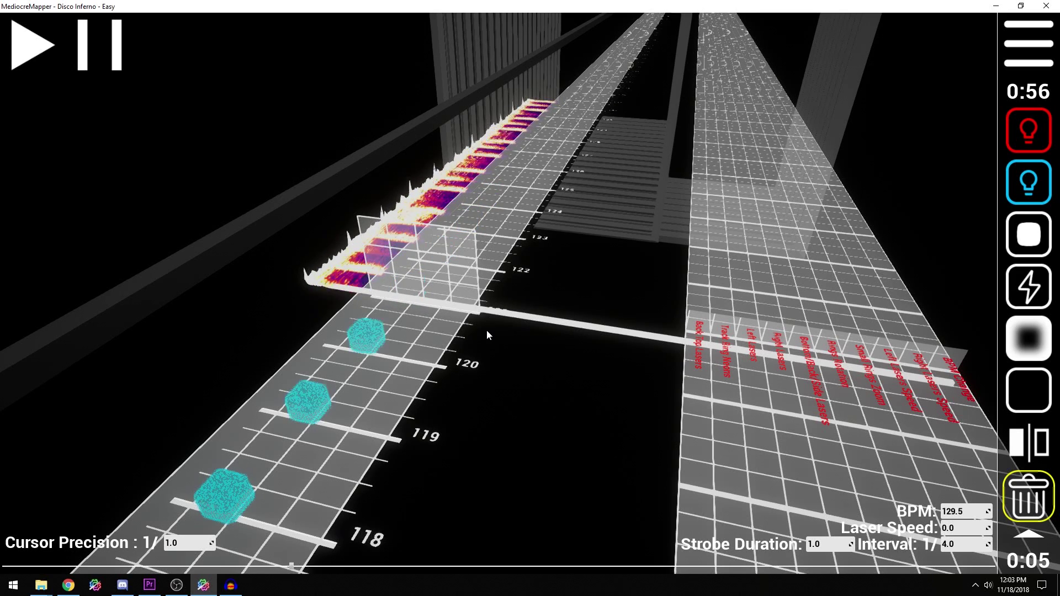
scroll(489, 330, down, 15)
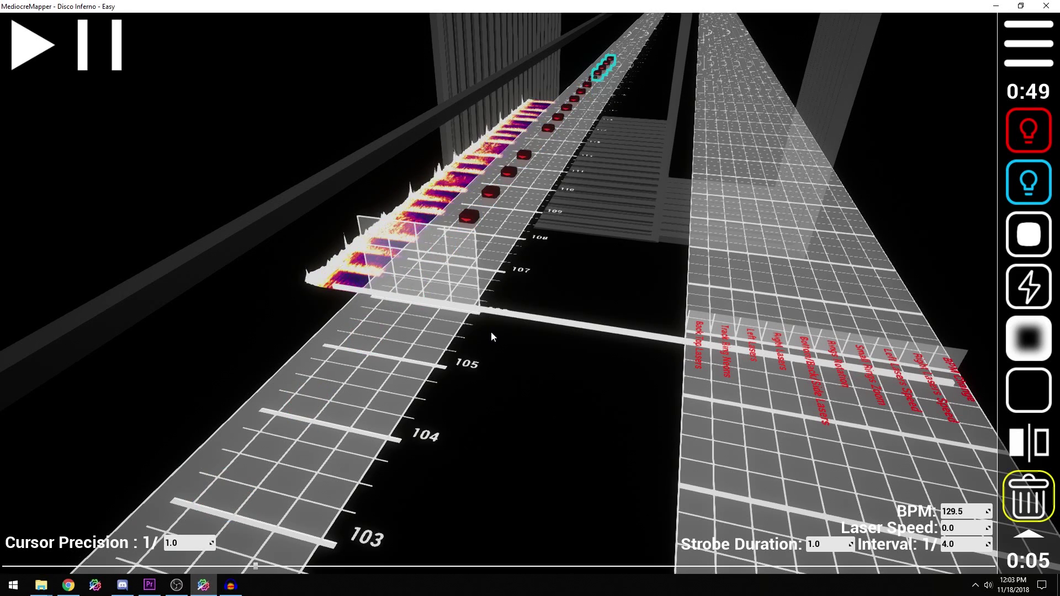
Play the song from about beat 106 past beat 120 to check the test notes against the music.
key(space)
right_click(572, 310)
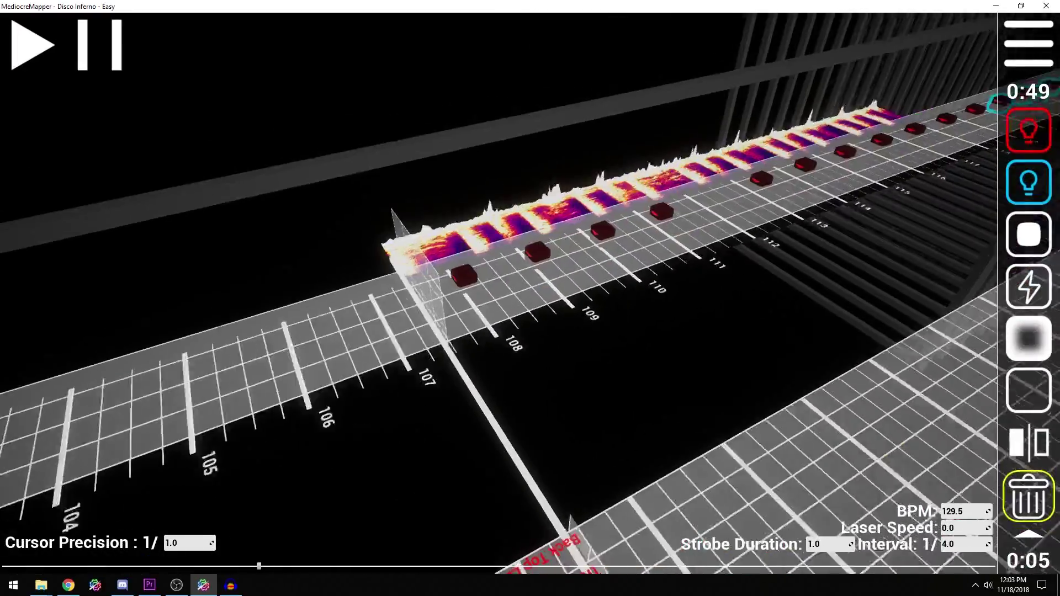
key(d)
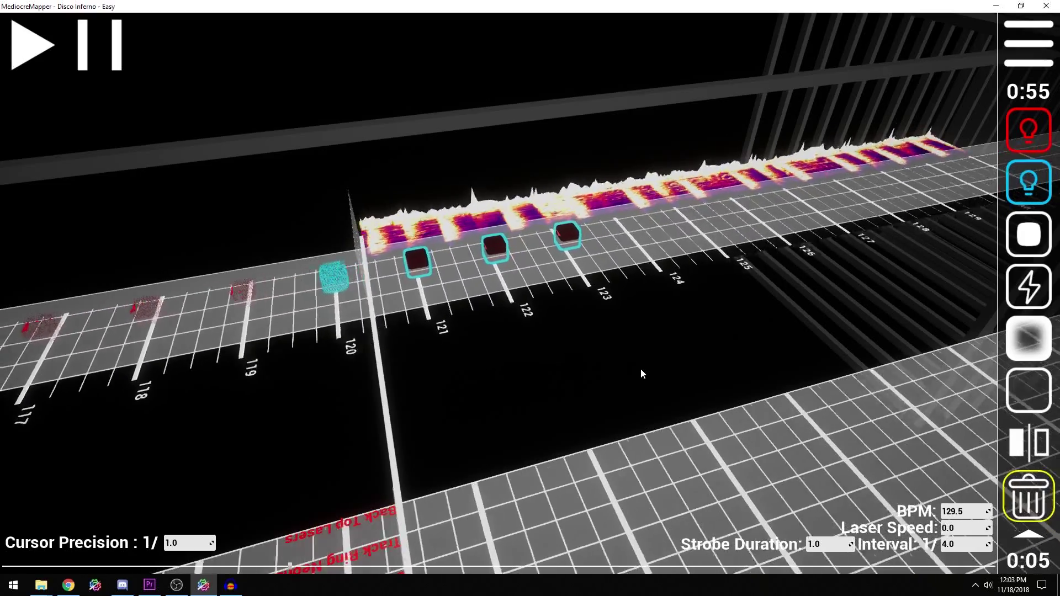
key(space)
Examine the spectrogram against the beat lines from beat 120 past beat 139.
key(s)
scroll(629, 383, up, 2)
scroll(511, 376, up, 5)
right_click(488, 221)
key(1)
key(3)
key(d)
key(w)
key(a)
scroll(504, 196, up, 9)
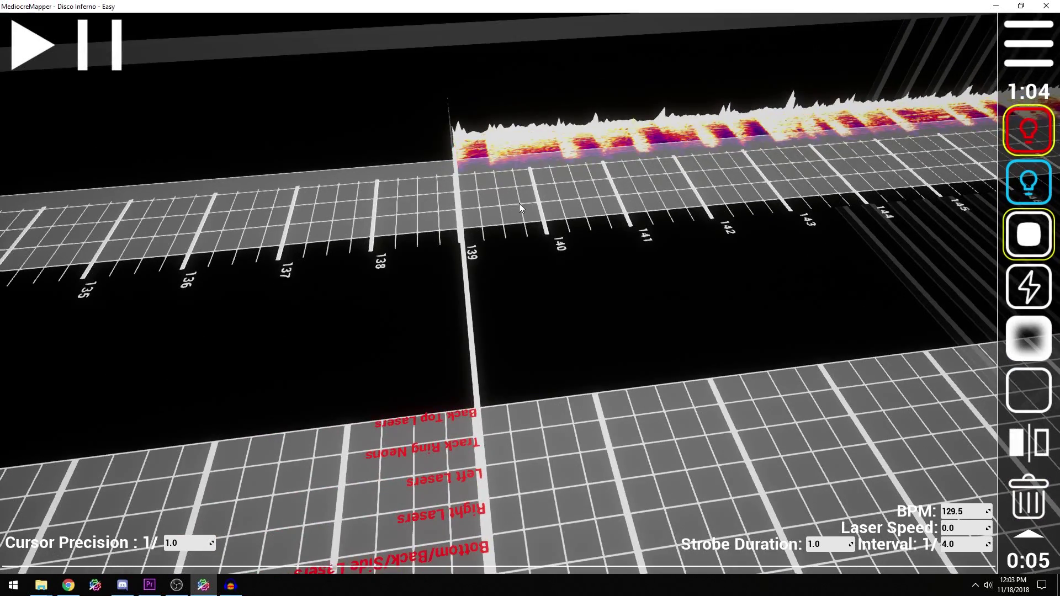
right_click(497, 186)
key(d)
scroll(468, 157, up, 8)
scroll(468, 157, down, 20)
Set the BPM value for a new BPM change to 129 and switch to placing events.
right_click(468, 157)
text(s)
text(129)
key(Return)
key(1)
Examine how the spectrogram lines up with the beats using the BPM value of 129.
right_click(508, 420)
key(w)
scroll(496, 207, up, 11)
scroll(489, 223, up, 20)
scroll(489, 223, down, 2)
scroll(489, 223, down, 1)
Set the BPM value for the BPM change to 129.5.
right_click(489, 223)
key(s)
click(980, 515)
right_click(654, 409)
key(d)
Place a BPM change of 130 at beat 178.
scroll(654, 409, up, 20)
scroll(655, 409, down, 4)
scroll(658, 409, down, 6)
drag(664, 447, 938, 497)
click(966, 511)
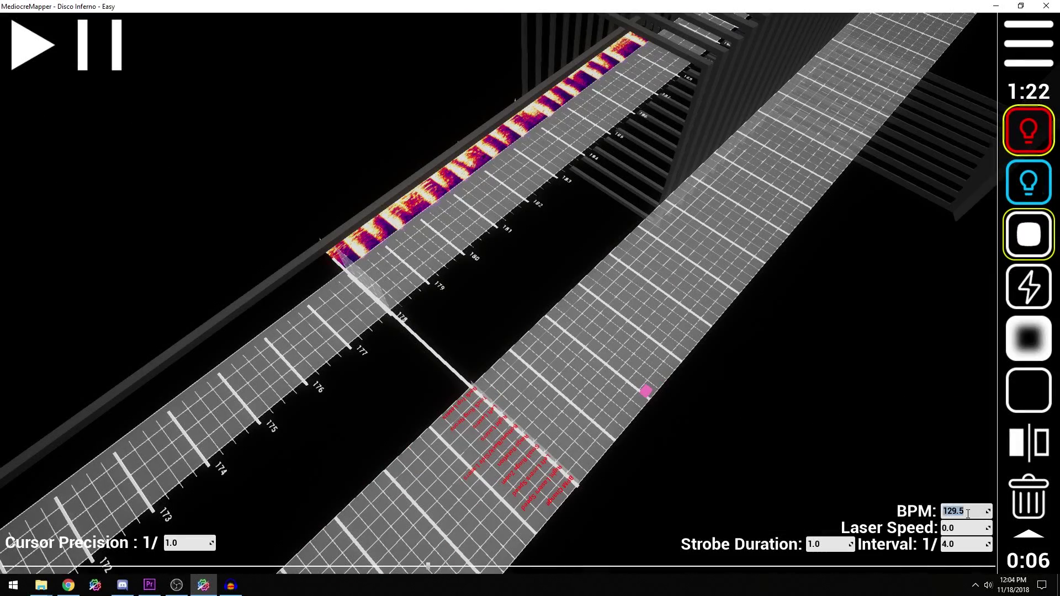
drag(610, 474, 647, 419)
Check the beats after beat 178 and replace the BPM change there with one of 130.5.
scroll(618, 406, up, 20)
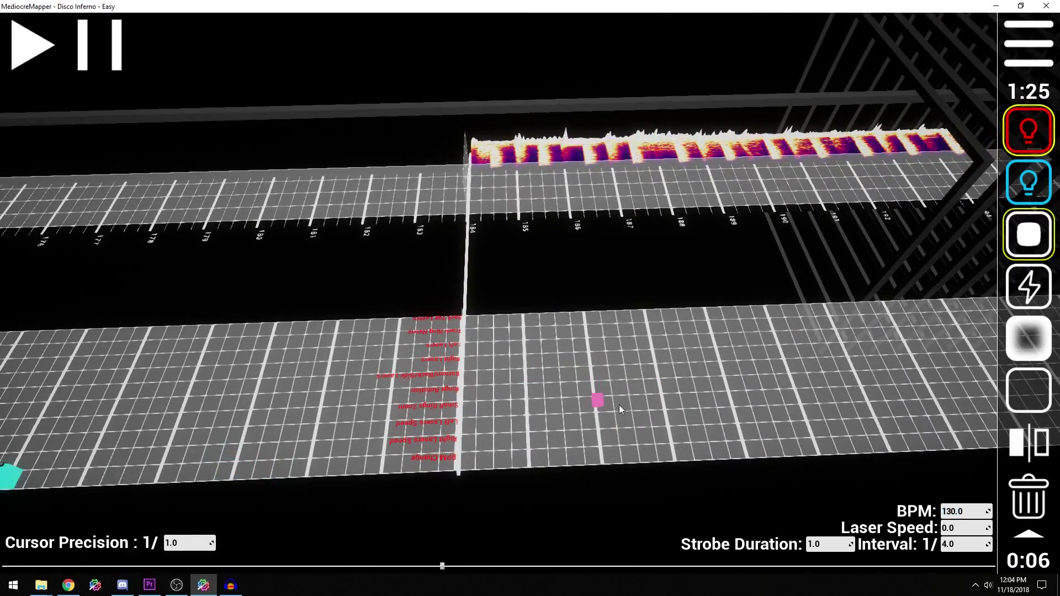
scroll(619, 406, down, 20)
drag(575, 449, 1056, 553)
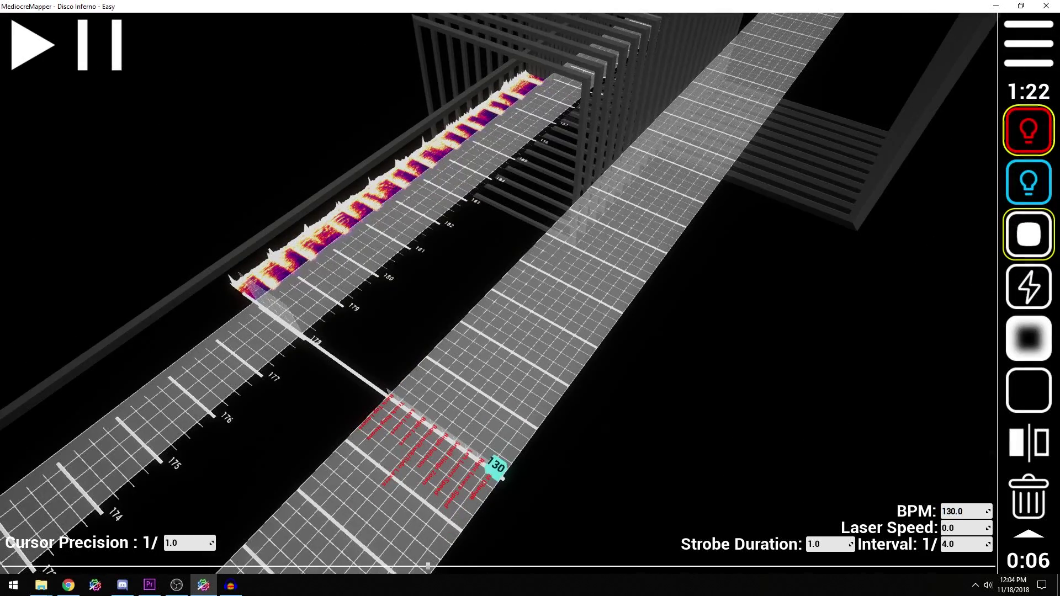
click(502, 473)
drag(501, 473, 437, 510)
scroll(495, 364, up, 7)
scroll(521, 359, down, 7)
click(976, 510)
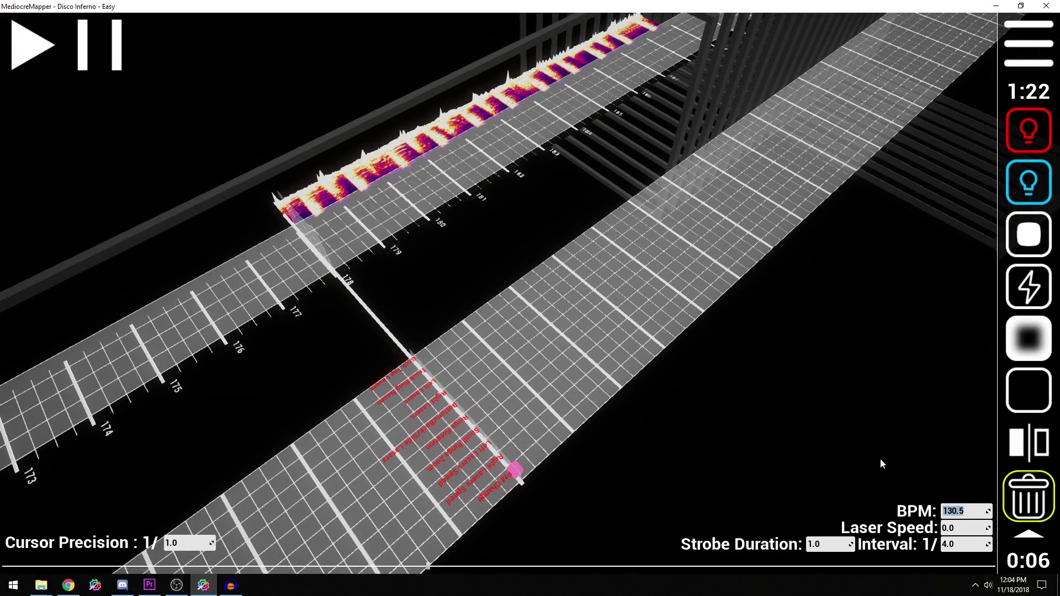
key(1)
click(515, 471)
Place a BPM change at beat 198 and check the beats following it.
mouse_move(515, 471)
mouse_down()
mouse_move(563, 368)
mouse_move(549, 362)
mouse_up()
scroll(558, 365, up, 20)
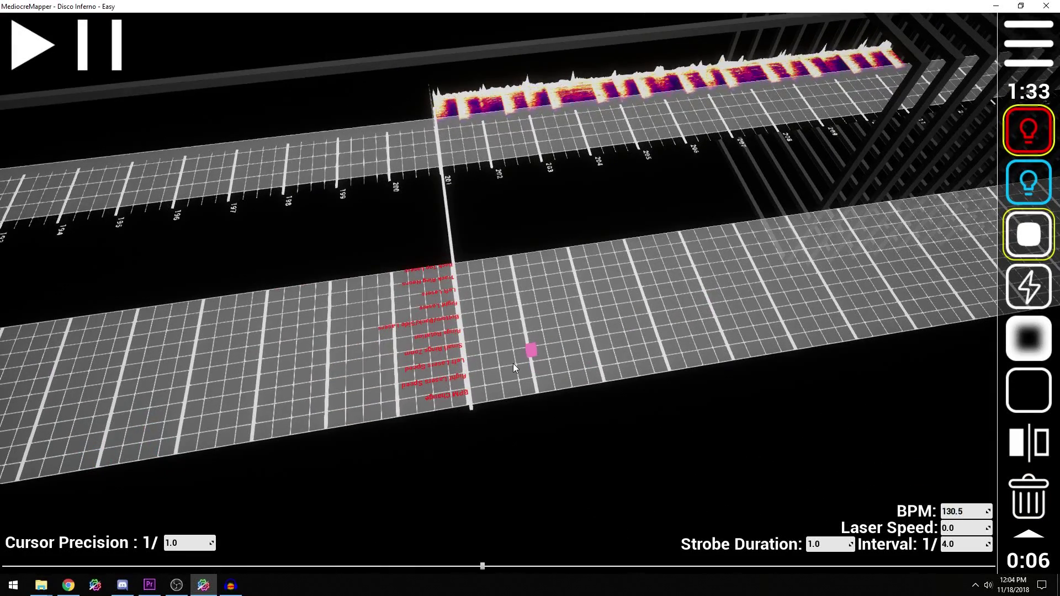
scroll(513, 364, down, 5)
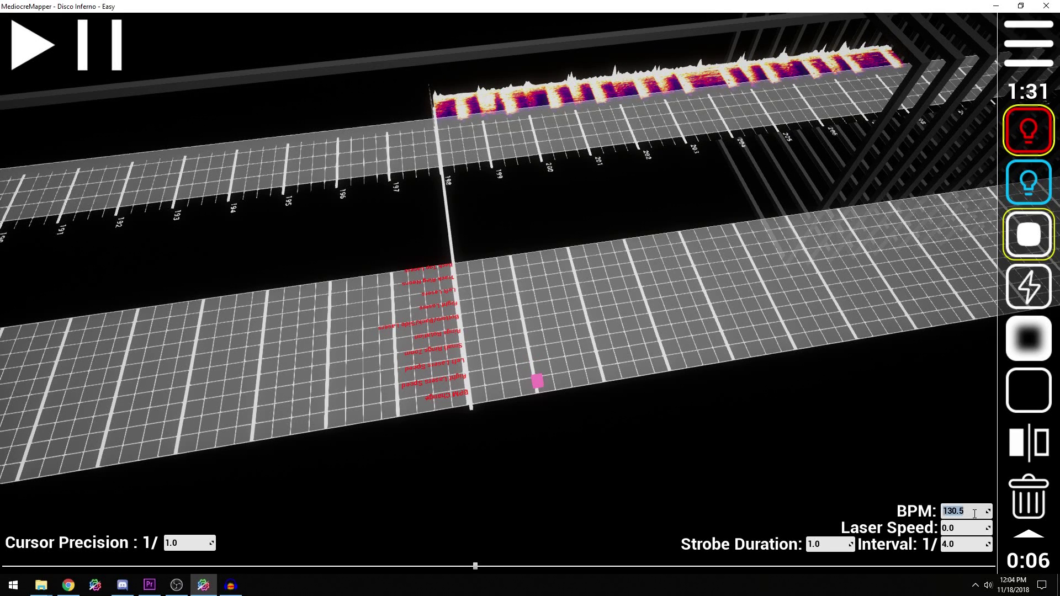
click(469, 394)
scroll(489, 303, up, 14)
scroll(499, 248, down, 14)
Replace the BPM change at beat 198 with one of 129.5.
key(5)
click(473, 395)
key(1)
Place copied and pasted red test notes on the beats from 261 to 269.
scroll(525, 330, up, 20)
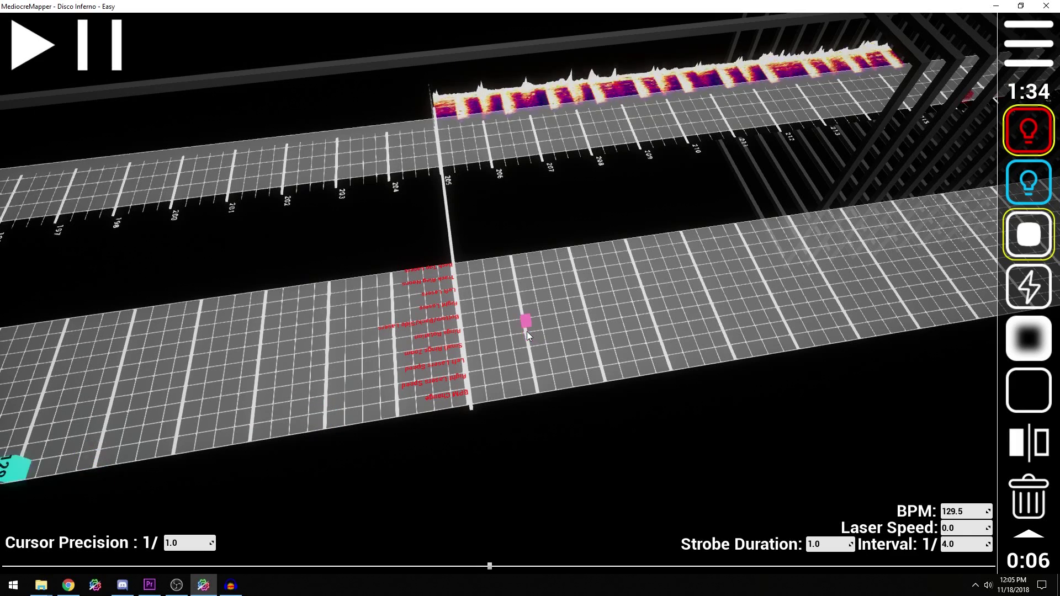
scroll(495, 164, up, 20)
scroll(496, 168, down, 17)
scroll(471, 188, down, 7)
key(ctrl+c)
scroll(528, 210, up, 5)
key(ctrl+v)
scroll(456, 138, down, 9)
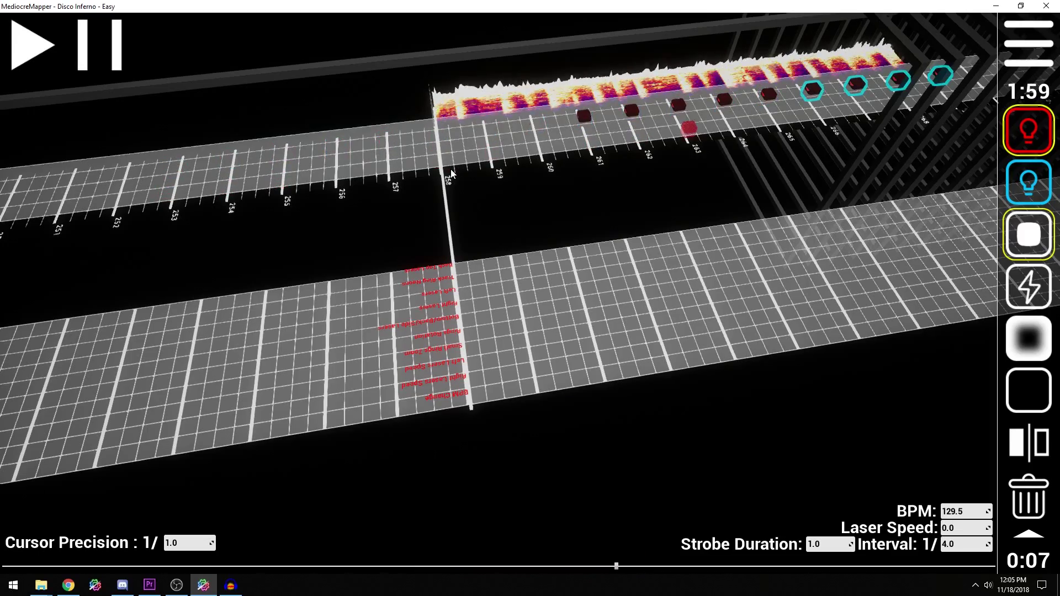
key(ctrl+v)
scroll(481, 175, down, 1)
click(682, 119)
Place a BPM change of 128 at beat 268.
scroll(578, 167, up, 3)
right_click(578, 167)
scroll(451, 257, up, 10)
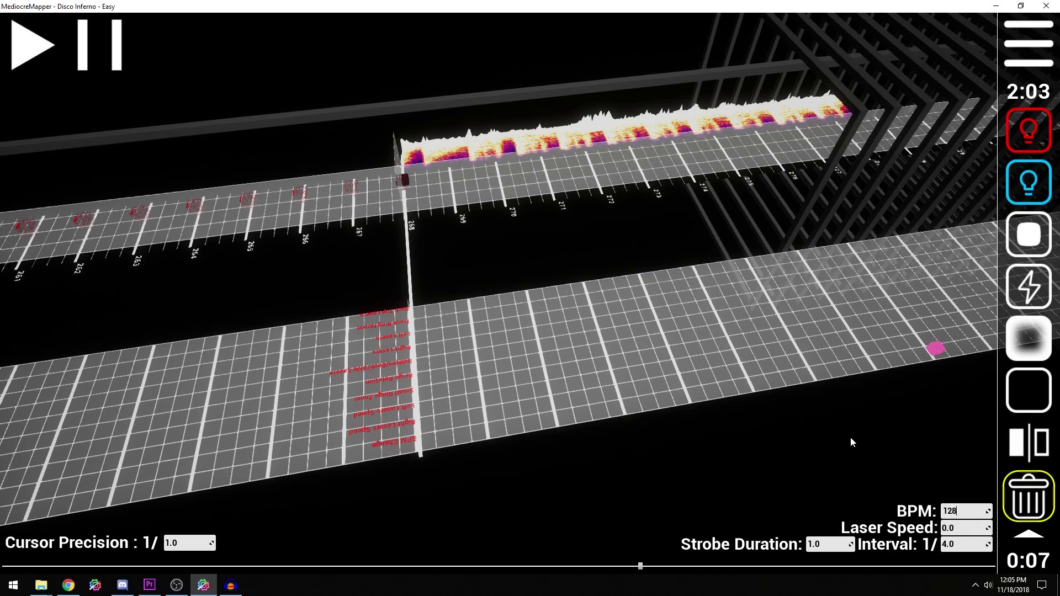
key(Return)
click(416, 440)
Enter another BPM value and check the beats following beat 268 against the spectrogram.
scroll(462, 171, up, 5)
scroll(476, 216, down, 5)
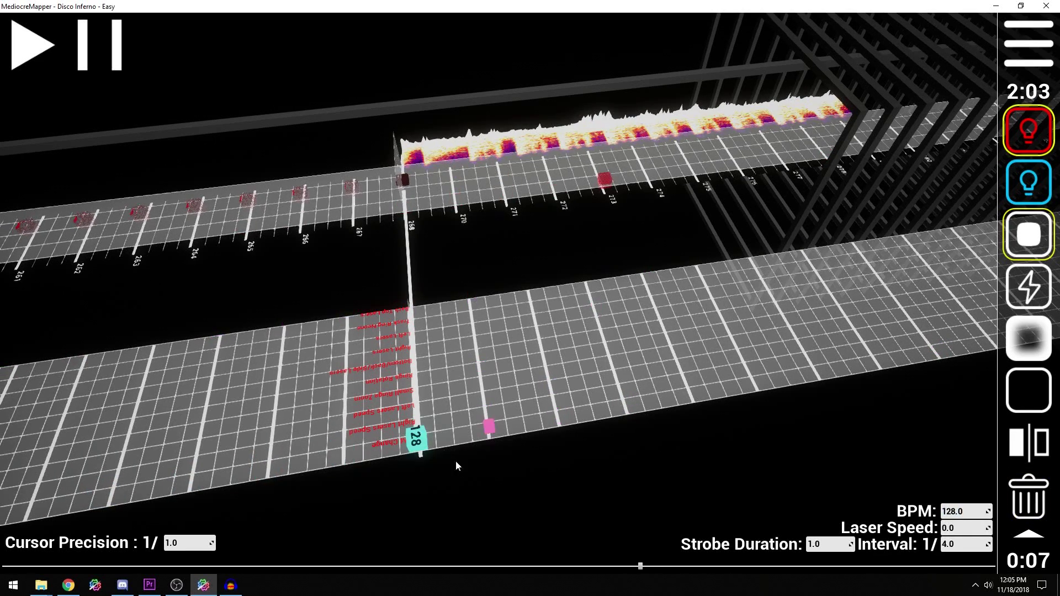
click(973, 513)
key(Return)
scroll(277, 326, down, 17)
scroll(504, 193, up, 6)
scroll(503, 192, up, 13)
scroll(502, 190, down, 2)
Replace the BPM change at beat 268 with one of 126.
key(5)
click(417, 440)
click(966, 512)
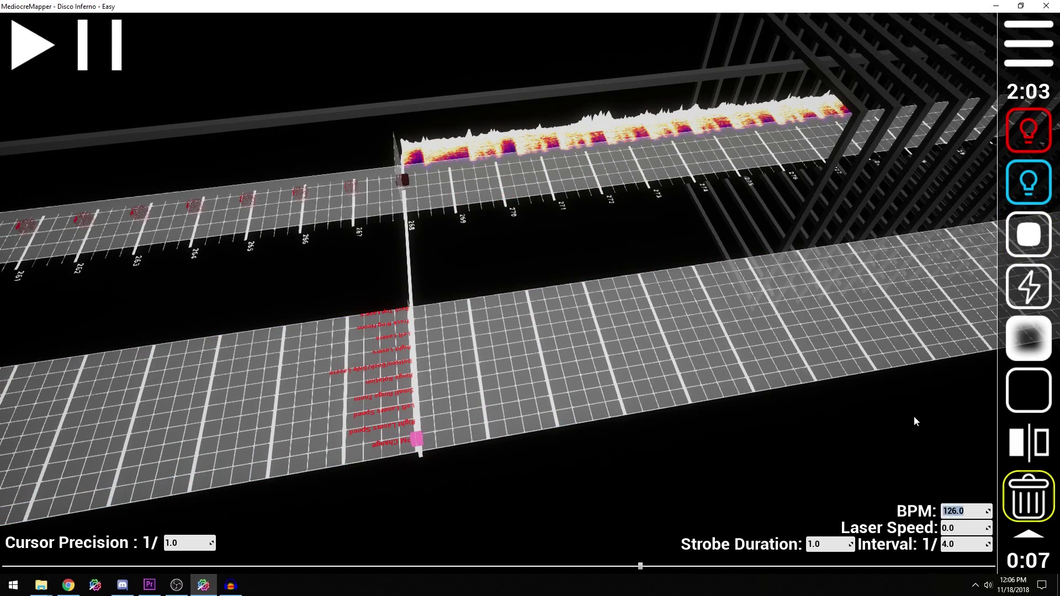
key(1)
click(416, 440)
Place a BPM change at beat 273 and check the beats following it.
scroll(479, 488, up, 5)
scroll(535, 473, down, 1)
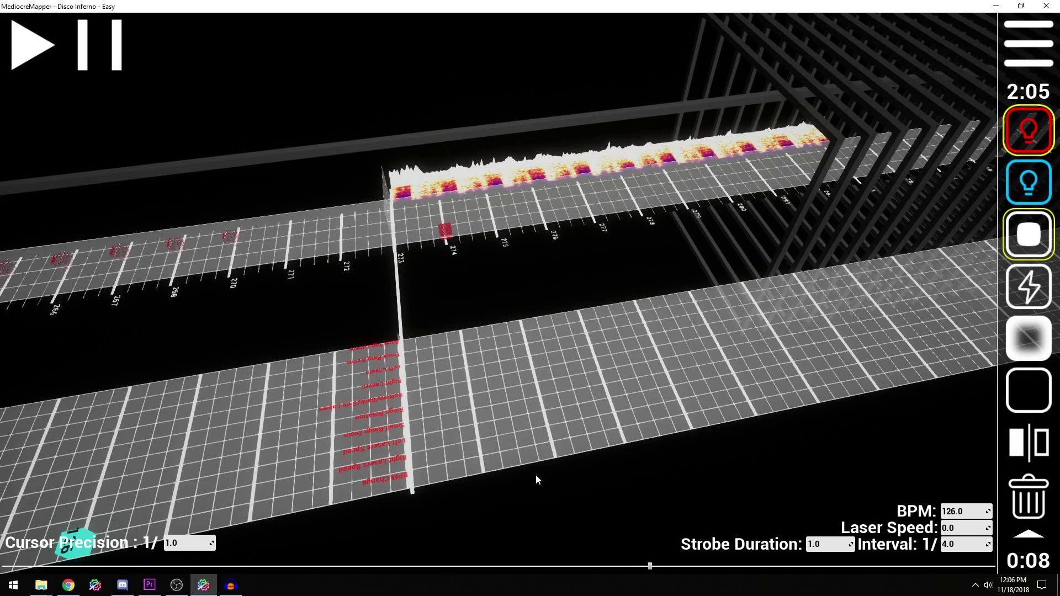
click(408, 478)
scroll(478, 428, up, 3)
scroll(478, 428, down, 3)
Replace the BPM change at beat 273 with one of 127 and check the beats up to beat 290.
key(5)
click(412, 476)
click(960, 511)
text(1271)
scroll(441, 407, down, 20)
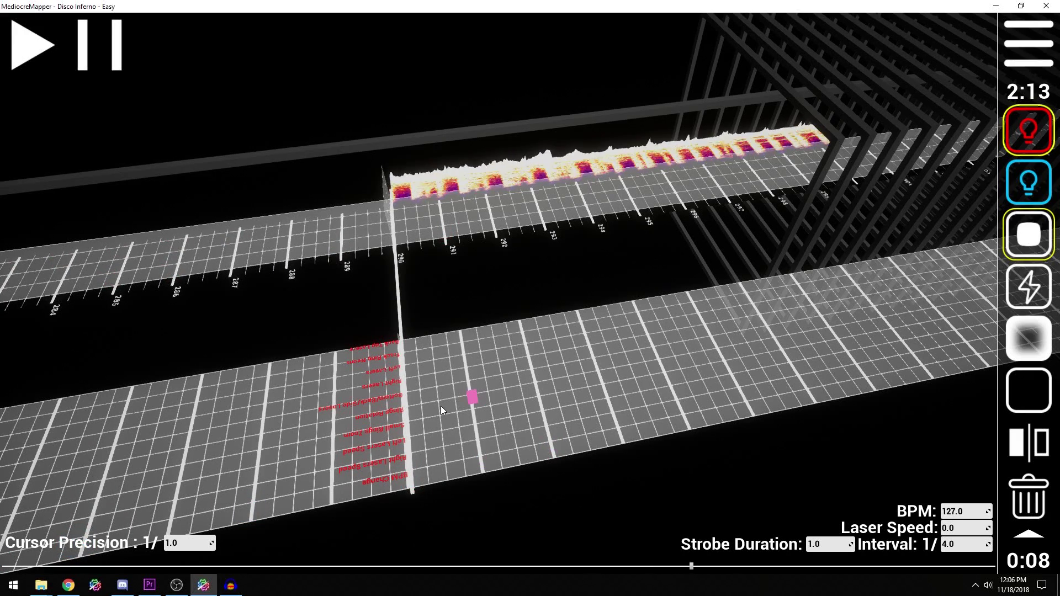
Review the beats from beat 290 back to beat 272 and the 126 and 127 BPM changes.
scroll(439, 408, up, 20)
scroll(446, 276, down, 10)
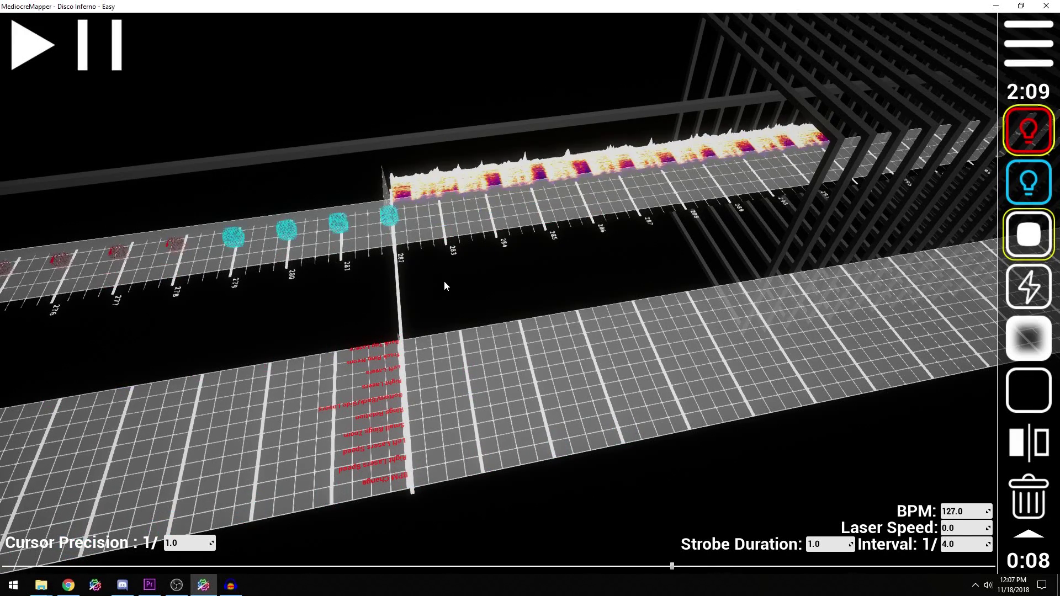
scroll(443, 280, up, 8)
scroll(390, 309, up, 1)
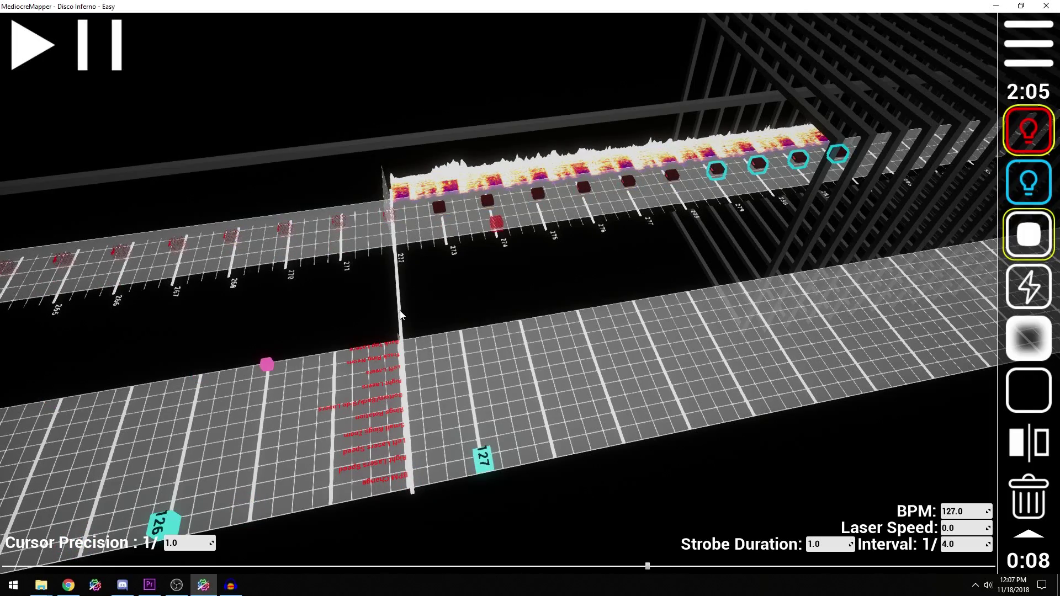
right_click(504, 316)
key(a)
key(s)
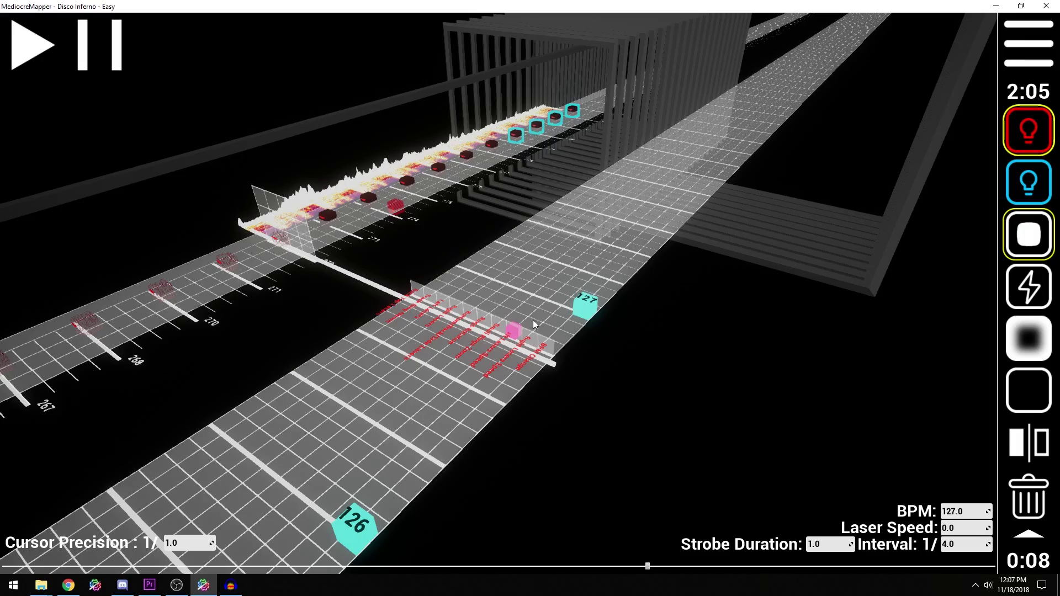
right_click(588, 340)
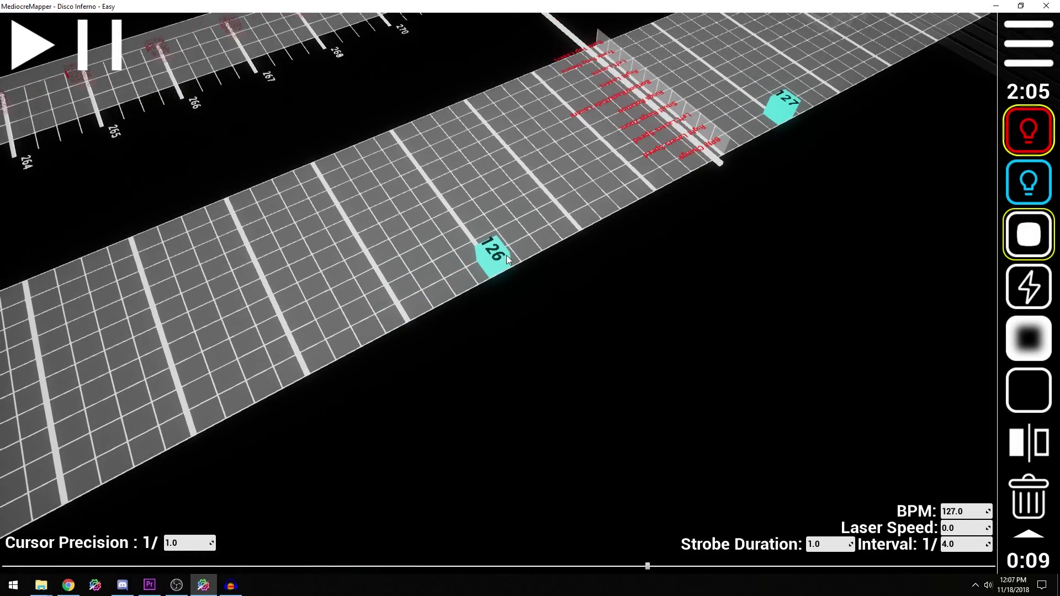
right_click(660, 196)
key(w)
key(a)
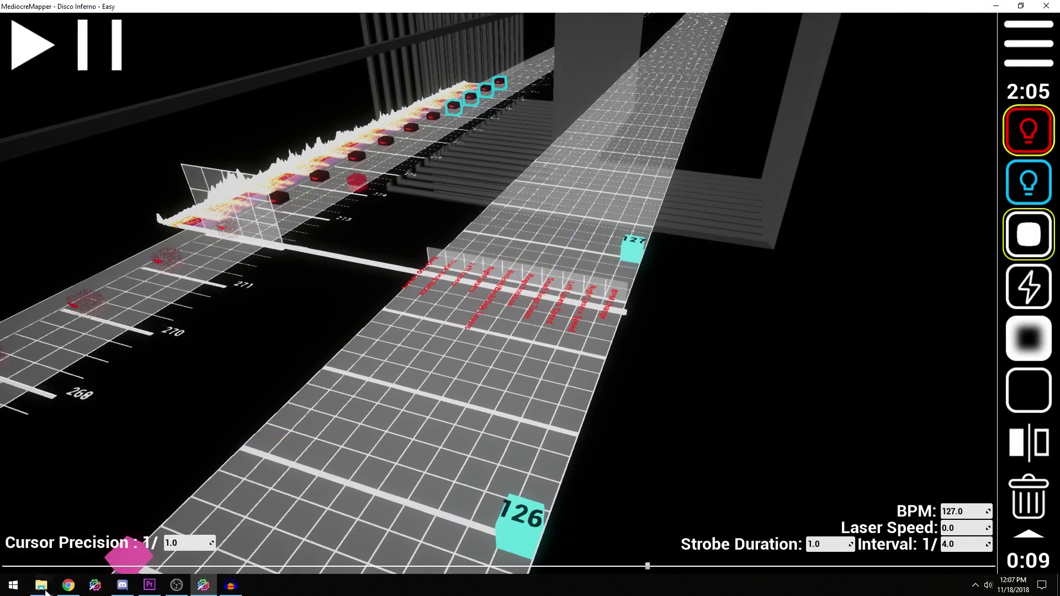
Return to the start of the song and bring the lighting event lanes into view.
click(19, 566)
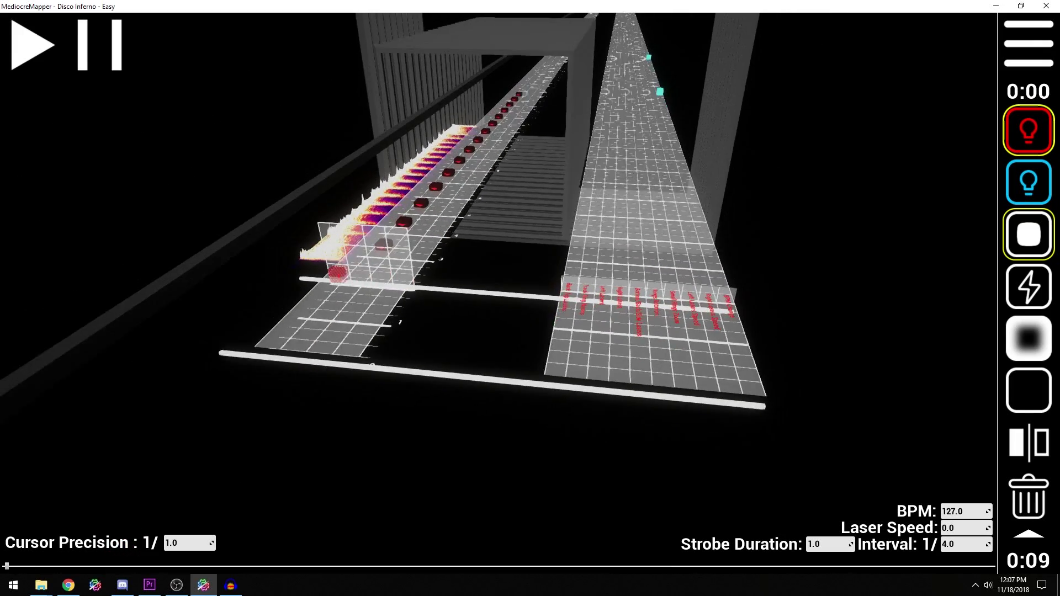
right_click(435, 298)
key(w)
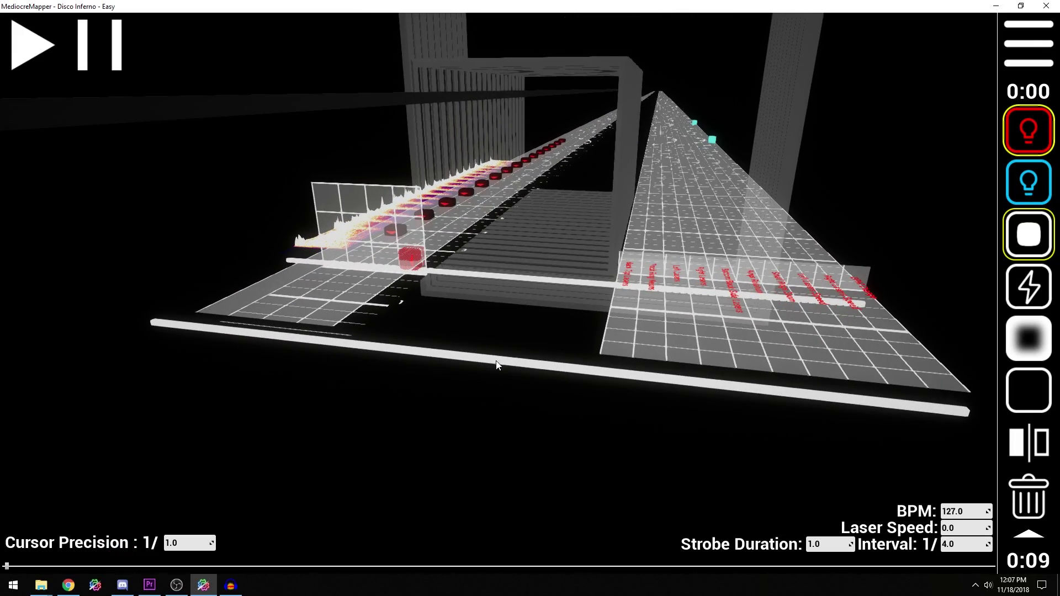
right_click(496, 362)
key(s)
key(d)
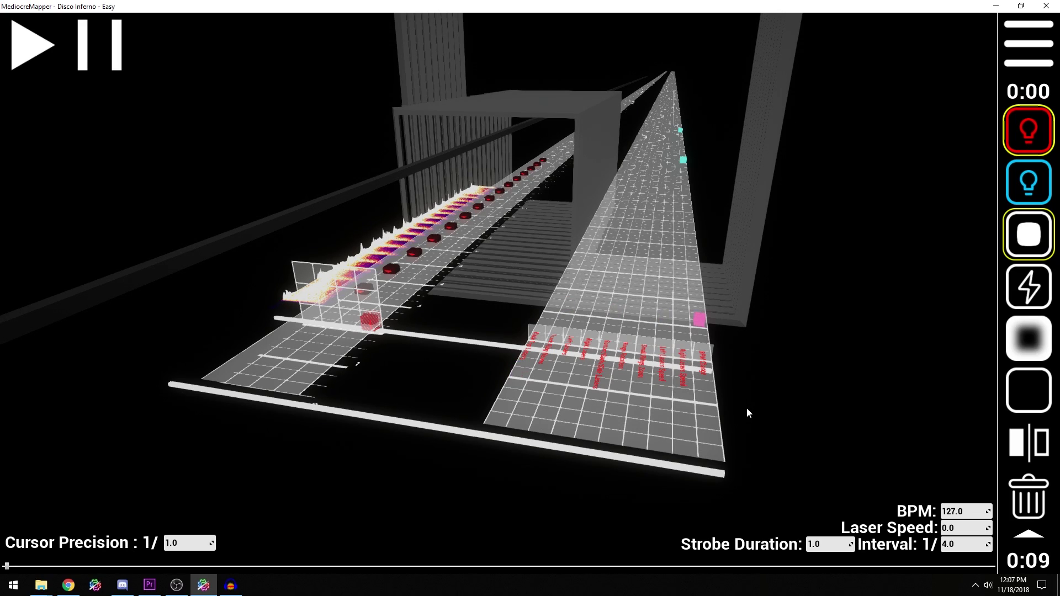
key(Delete)
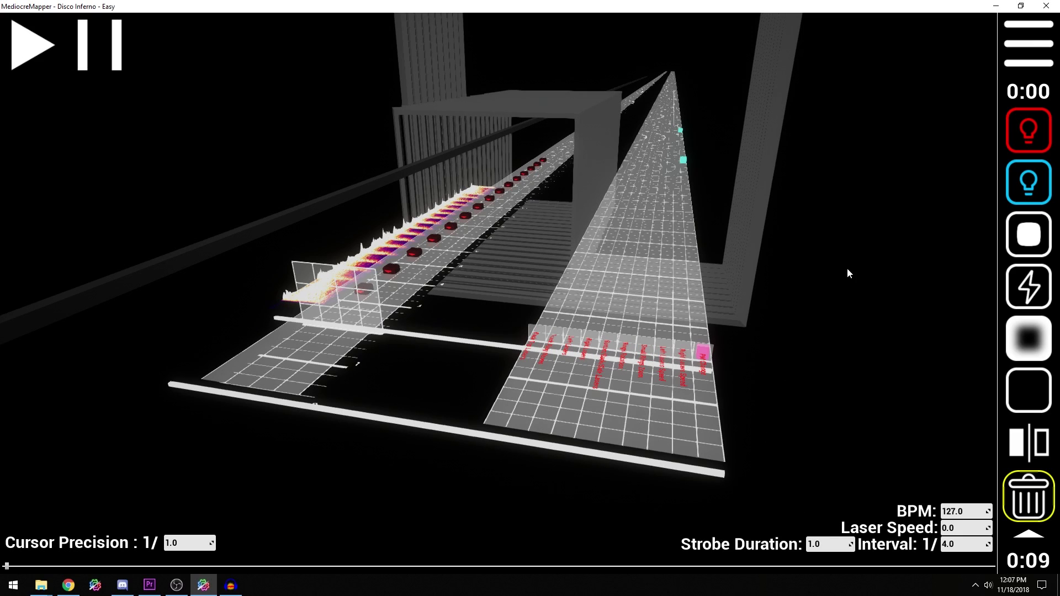
click(1027, 44)
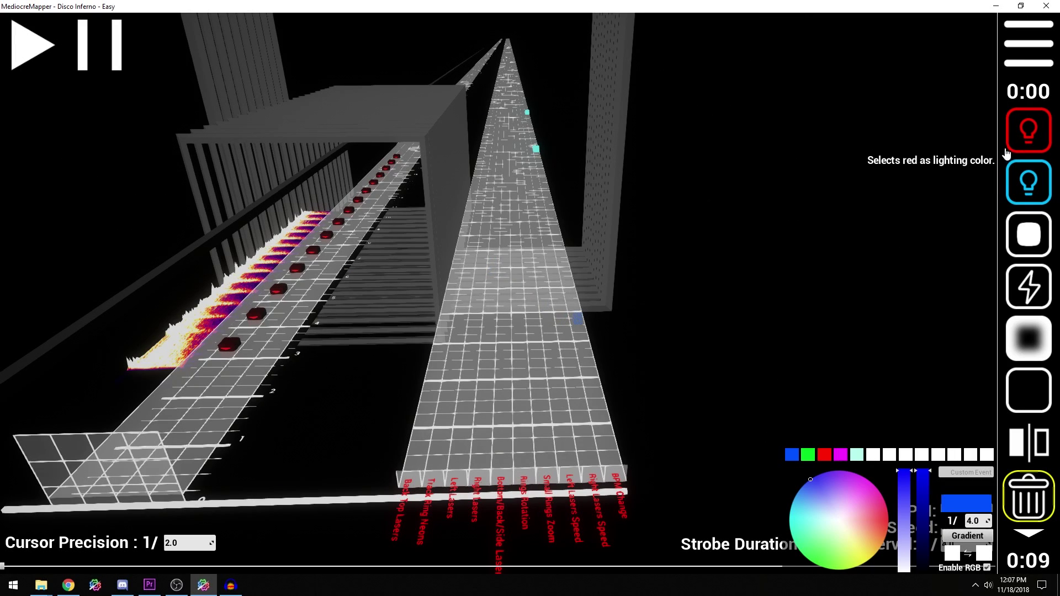
Place a red fading light event at beat 1 in the Bottom/Back/Side Lasers lane.
click(1036, 136)
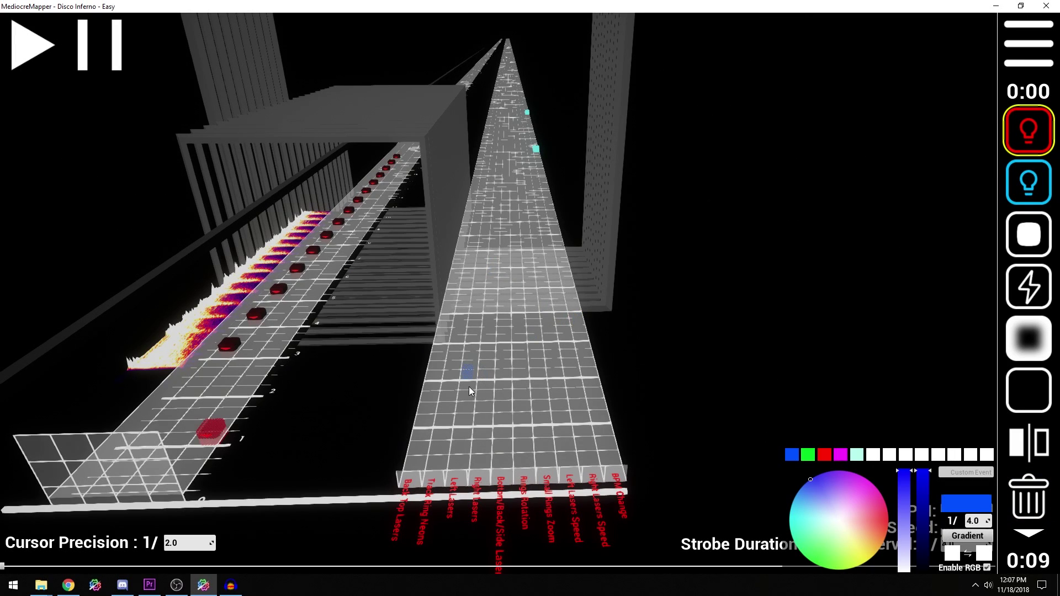
click(1030, 236)
right_click(485, 428)
key(2)
key(5)
key(1)
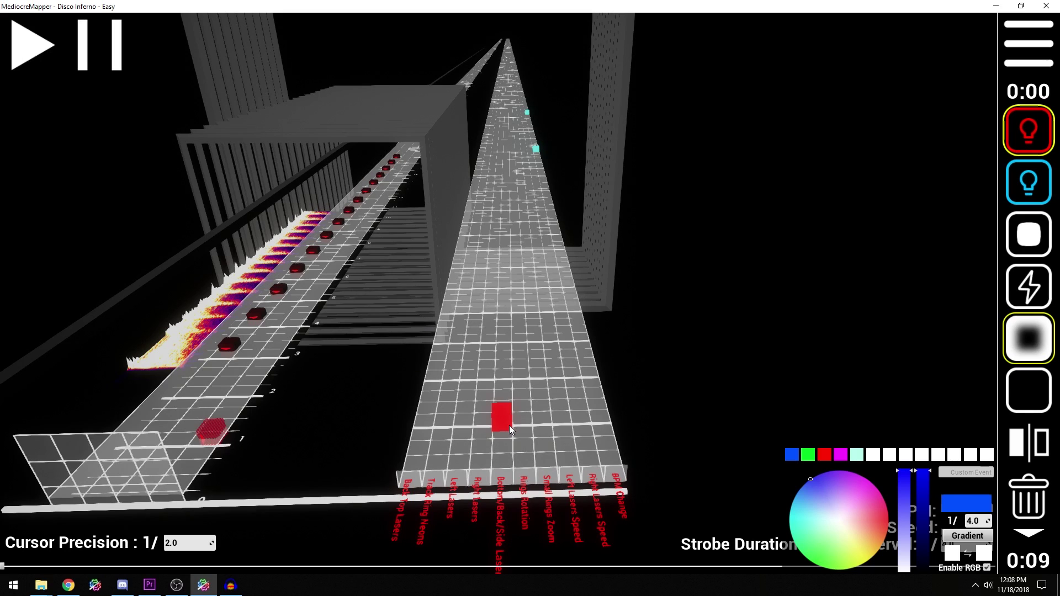
click(509, 426)
Continue the red fading events every half beat in a zigzag between the Bottom/Back/Side Lasers and Back Top Lasers lanes.
scroll(491, 426, up, 1)
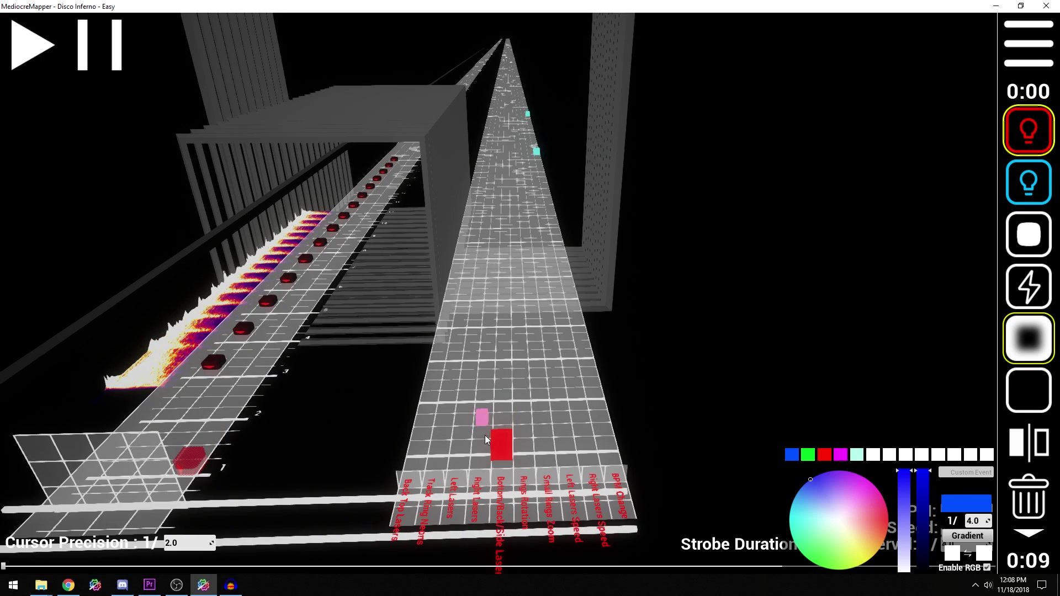
click(478, 422)
scroll(464, 422, up, 1)
click(467, 423)
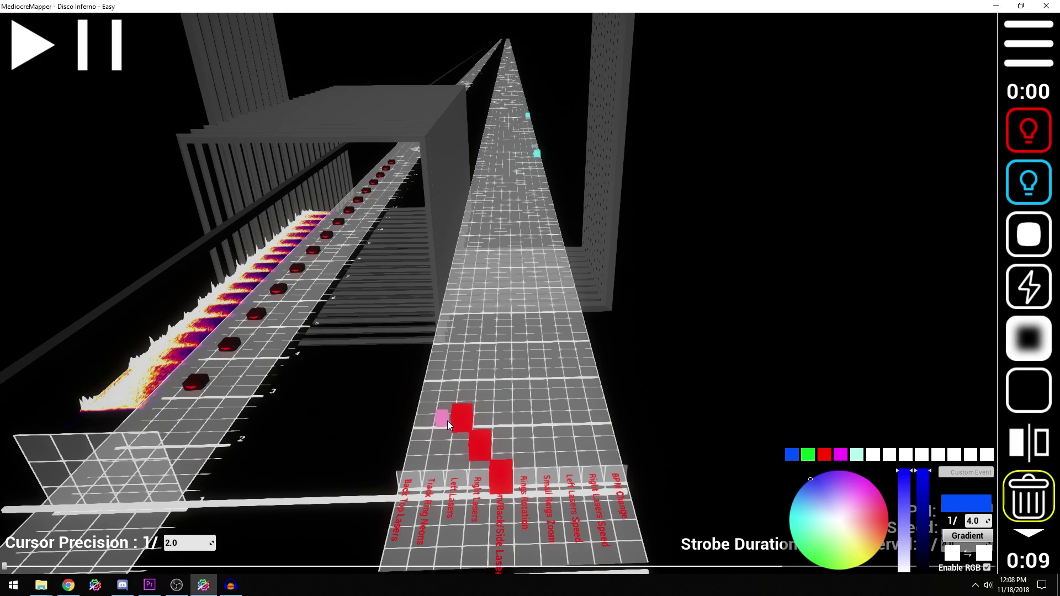
scroll(447, 421, up, 1)
click(446, 421)
scroll(446, 422, up, 1)
click(424, 423)
scroll(441, 423, up, 1)
click(447, 424)
scroll(458, 425, up, 1)
click(472, 425)
click(466, 422)
right_click(485, 421)
scroll(485, 421, up, 1)
click(489, 420)
scroll(498, 419, up, 1)
click(507, 420)
scroll(505, 421, up, 1)
scroll(484, 421, up, 1)
click(461, 421)
scroll(453, 424, up, 1)
click(443, 426)
scroll(439, 425, up, 1)
click(423, 424)
Play the red lighting sequence from the start of the song to preview it, and return to the beginning.
scroll(481, 430, down, 3)
scroll(538, 435, down, 9)
key(5)
right_click(624, 446)
key(w)
key(q)
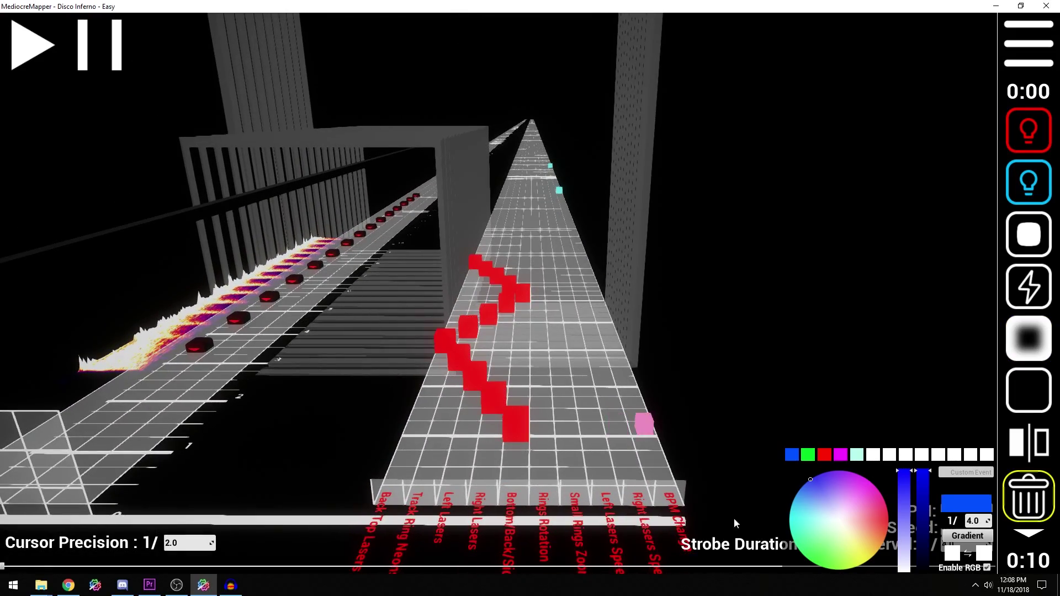
key(space)
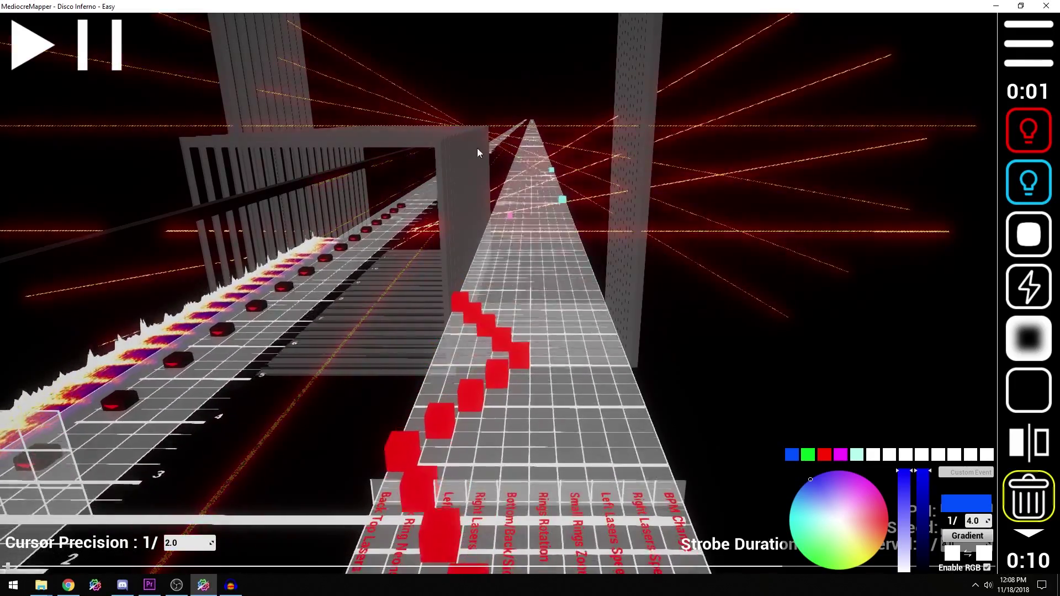
key(space)
scroll(607, 432, down, 4)
key(e)
key(s)
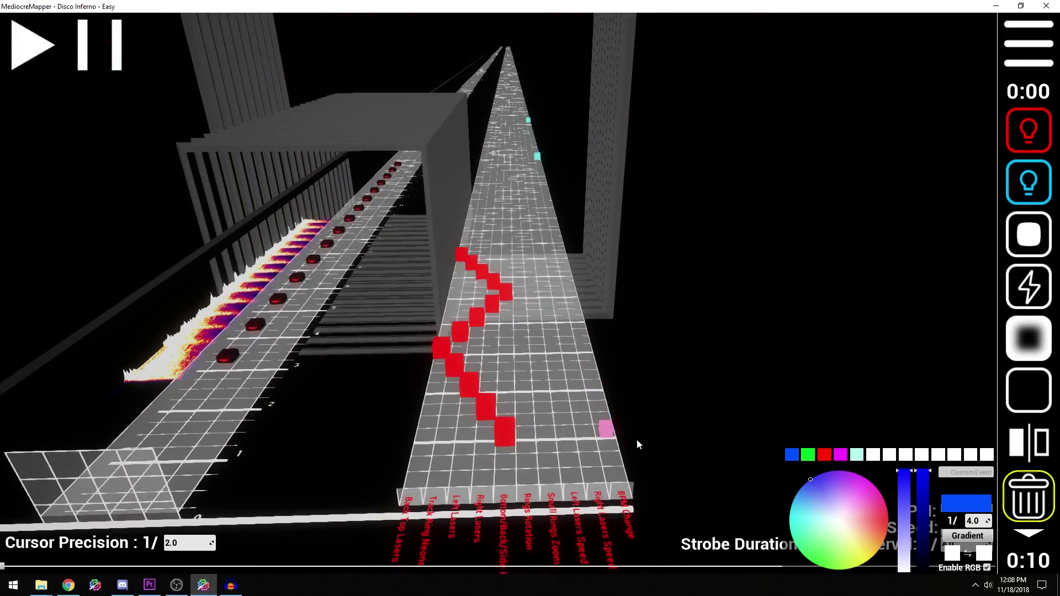
Choose a bright green as the custom RGB lighting colour.
click(1030, 535)
click(1030, 535)
click(1029, 534)
click(1028, 537)
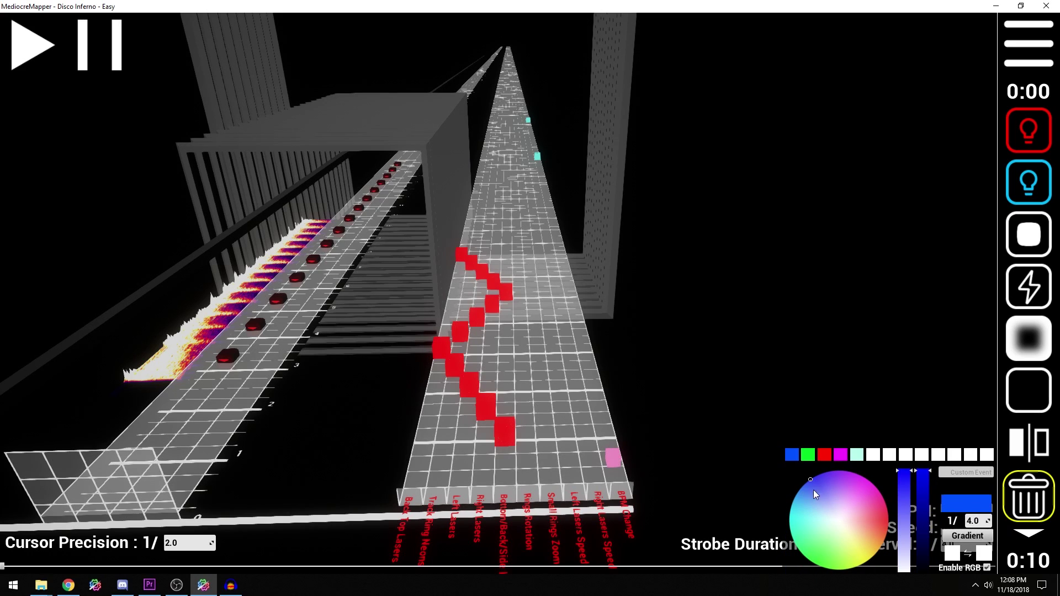
drag(826, 536, 822, 554)
click(901, 482)
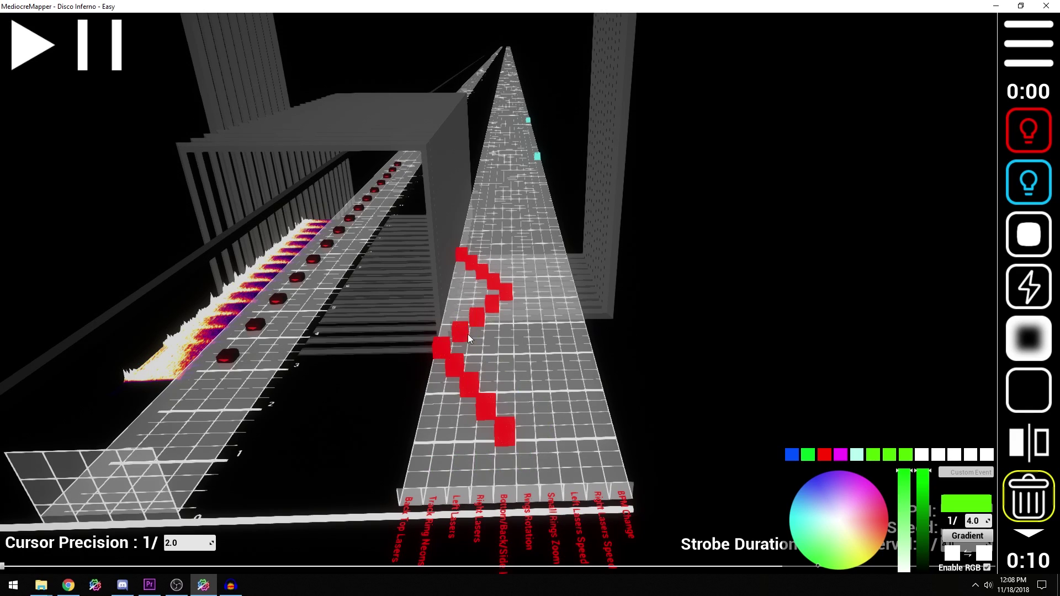
Place a green event before beat 1 in the Bottom/Back/Side Lasers lane and a blue event at beat 1 in the Left Lasers lane.
click(507, 463)
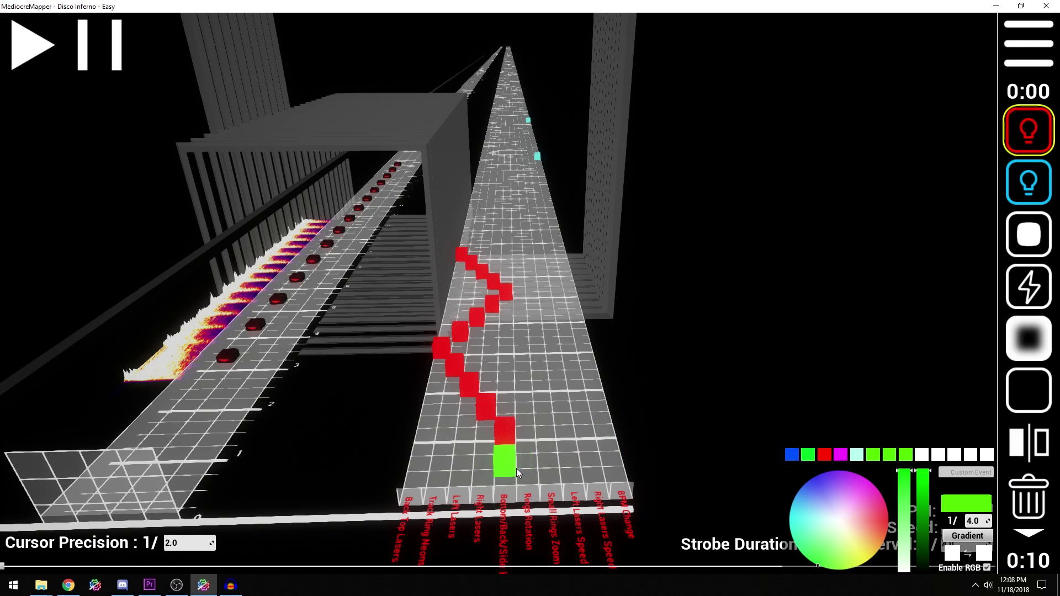
right_click(507, 468)
click(792, 456)
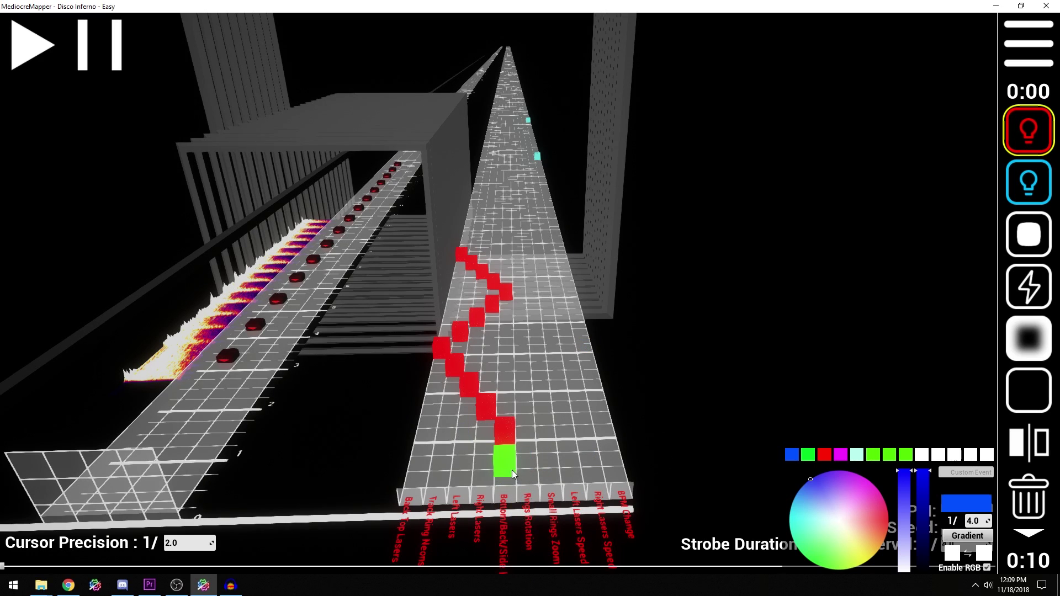
click(467, 450)
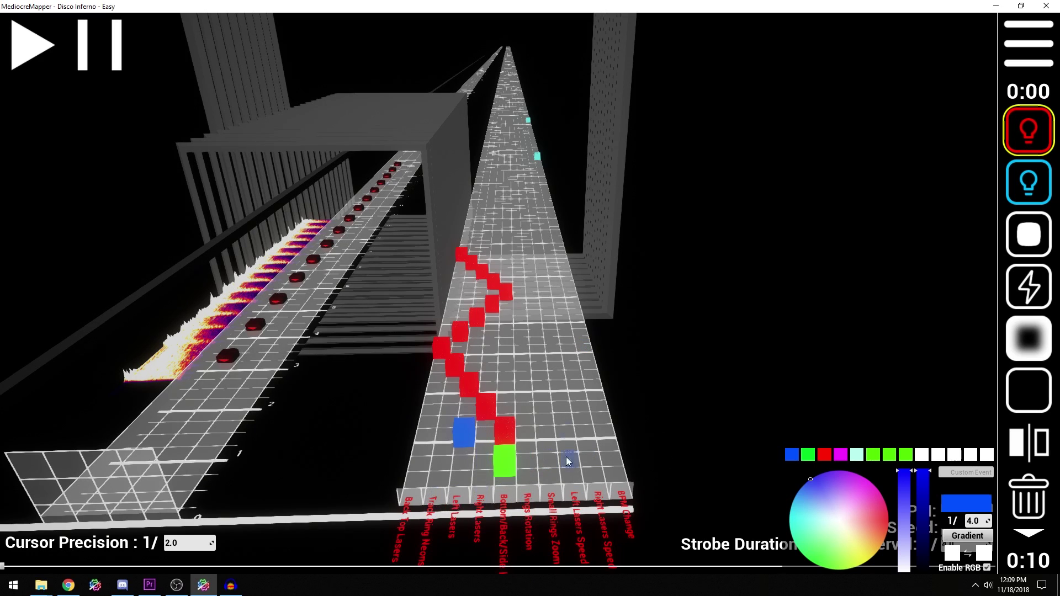
Play back the opening beats to preview the green and blue light events.
drag(570, 451, 608, 443)
key(space)
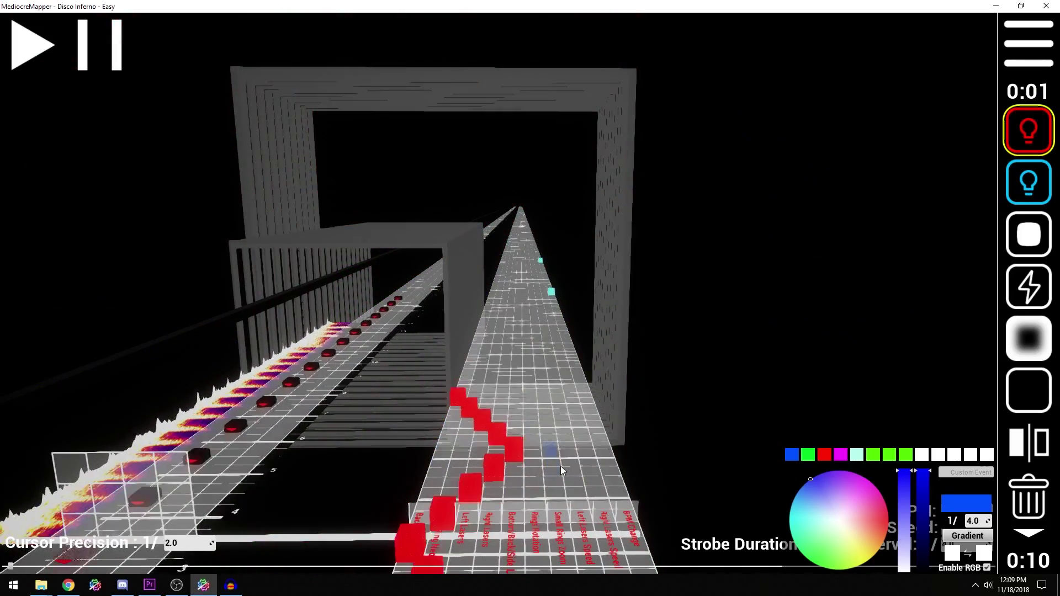
key(space)
scroll(467, 463, up, 1)
scroll(478, 490, down, 1)
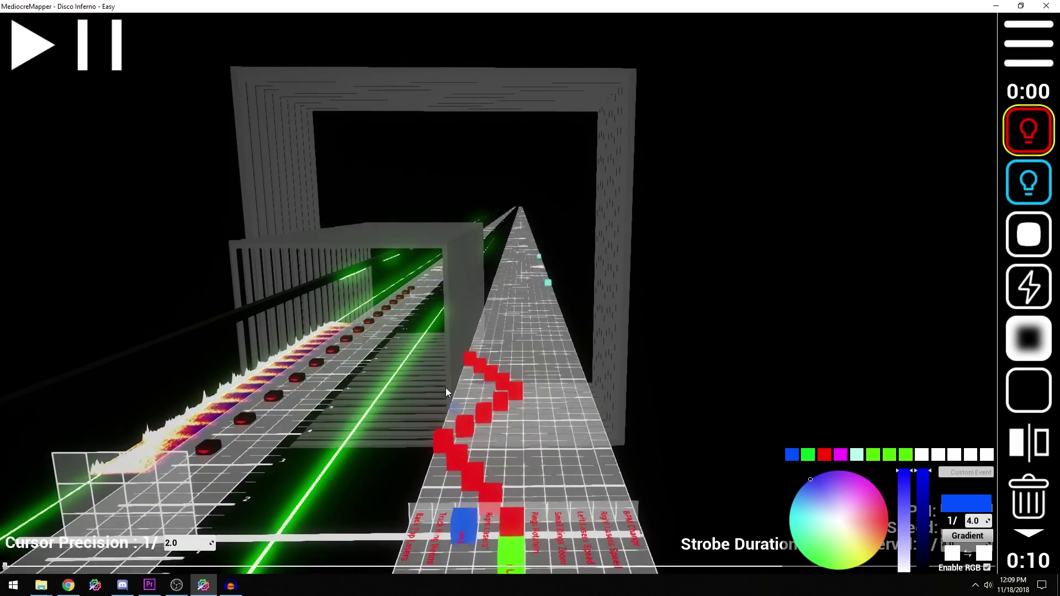
key(space)
key(space)
scroll(591, 408, down, 1)
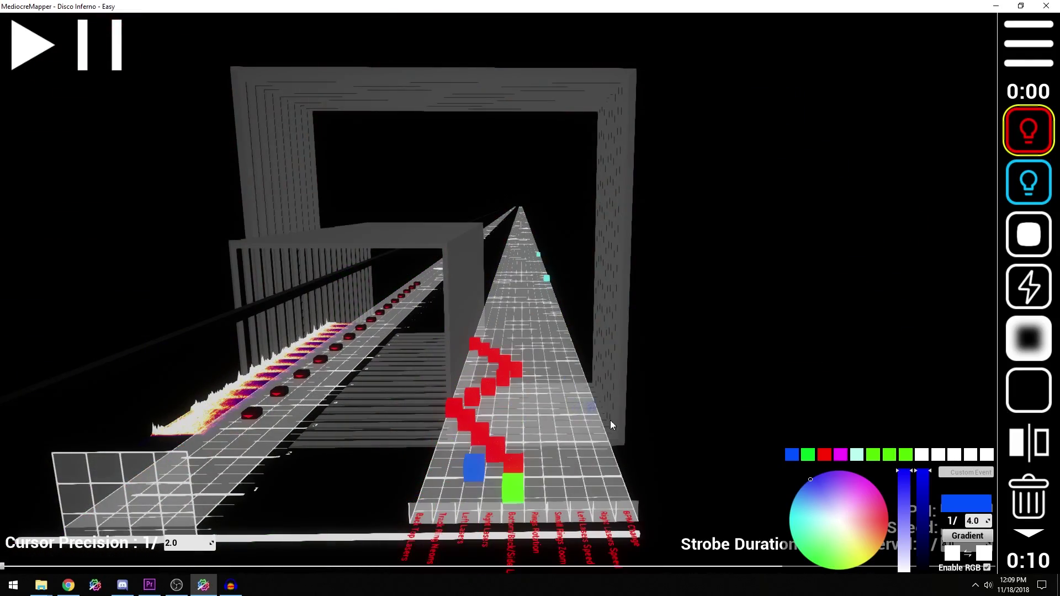
Delete the green and blue light events near beat 1.
right_click(610, 420)
right_click(610, 435)
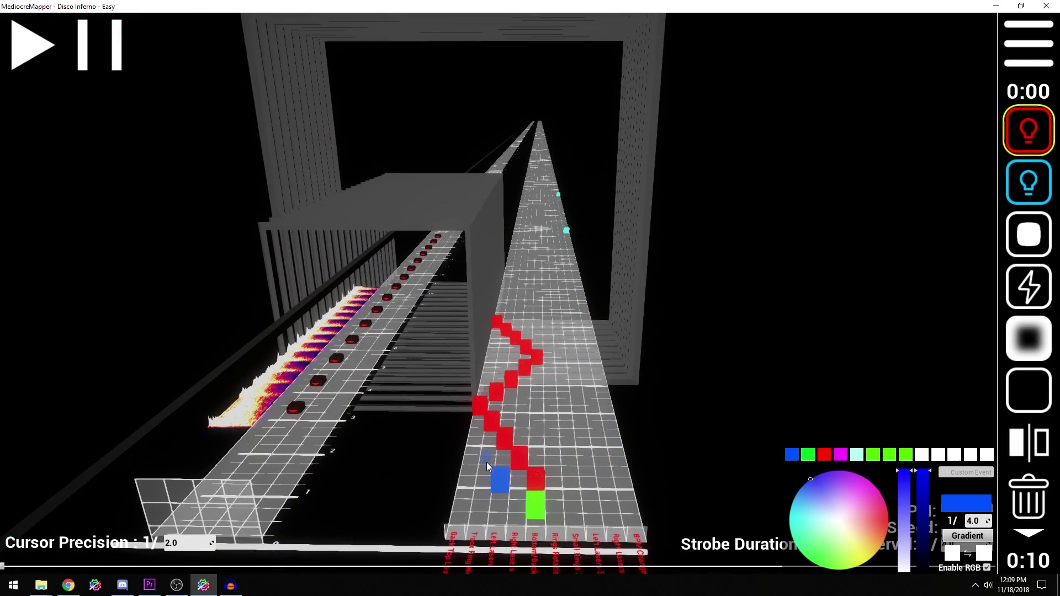
click(1028, 496)
click(535, 504)
click(499, 479)
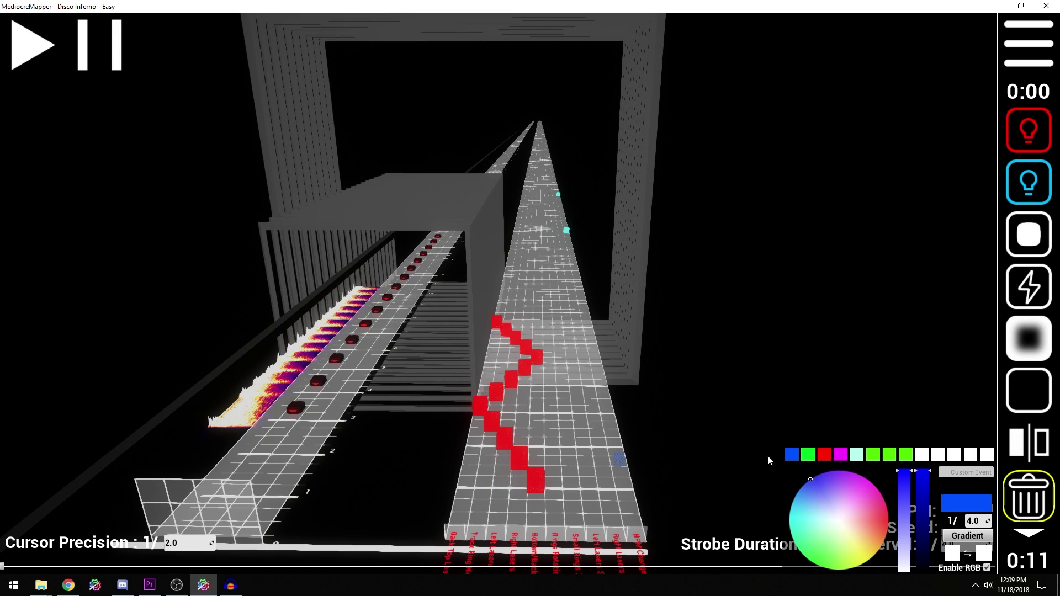
Set the gradient's start colour to green and its end colour to blue.
right_click(927, 538)
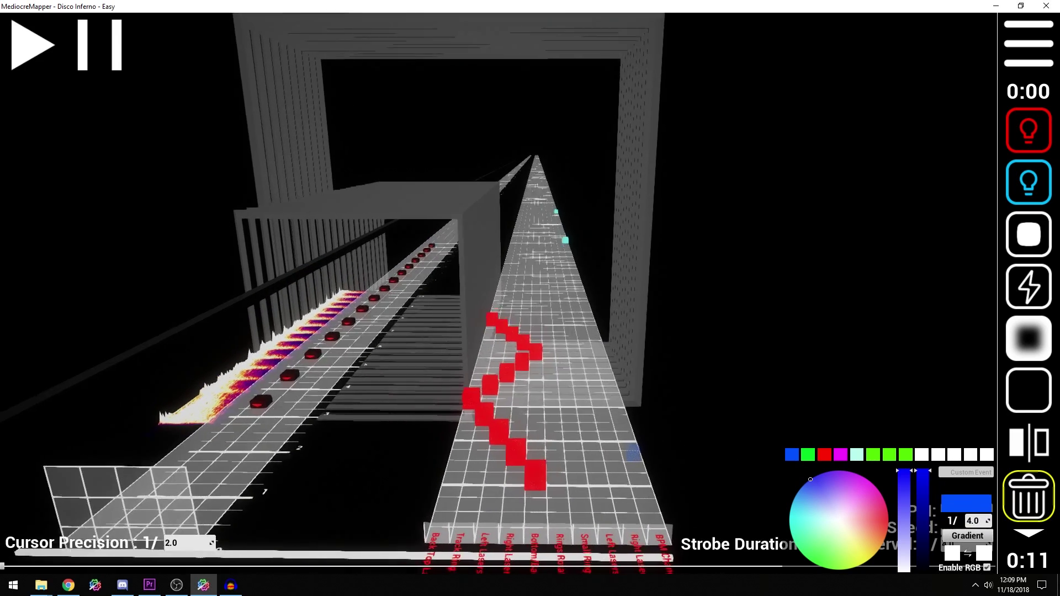
click(892, 455)
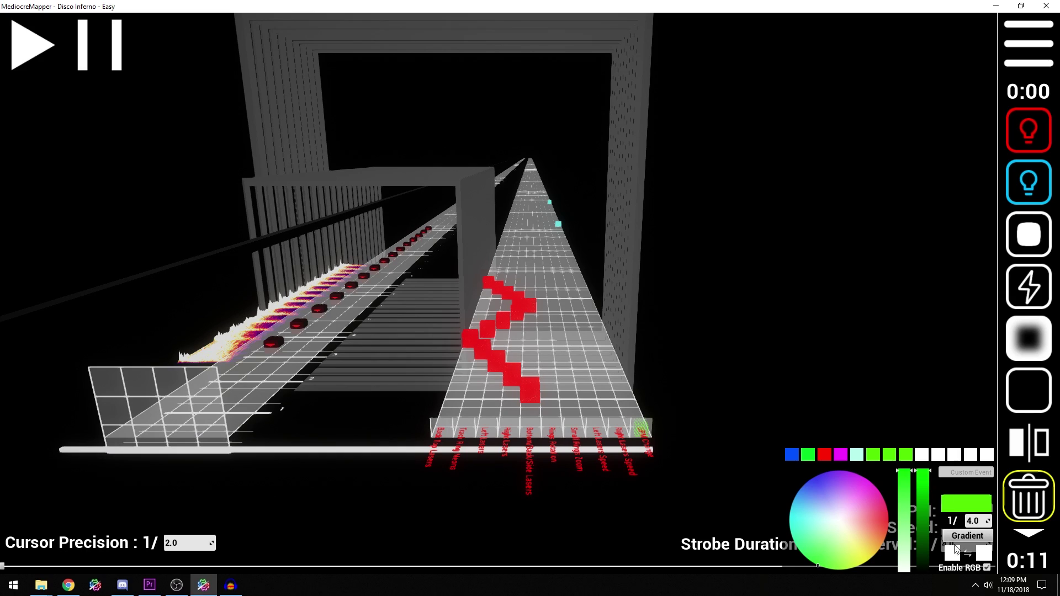
click(953, 550)
click(795, 457)
click(984, 554)
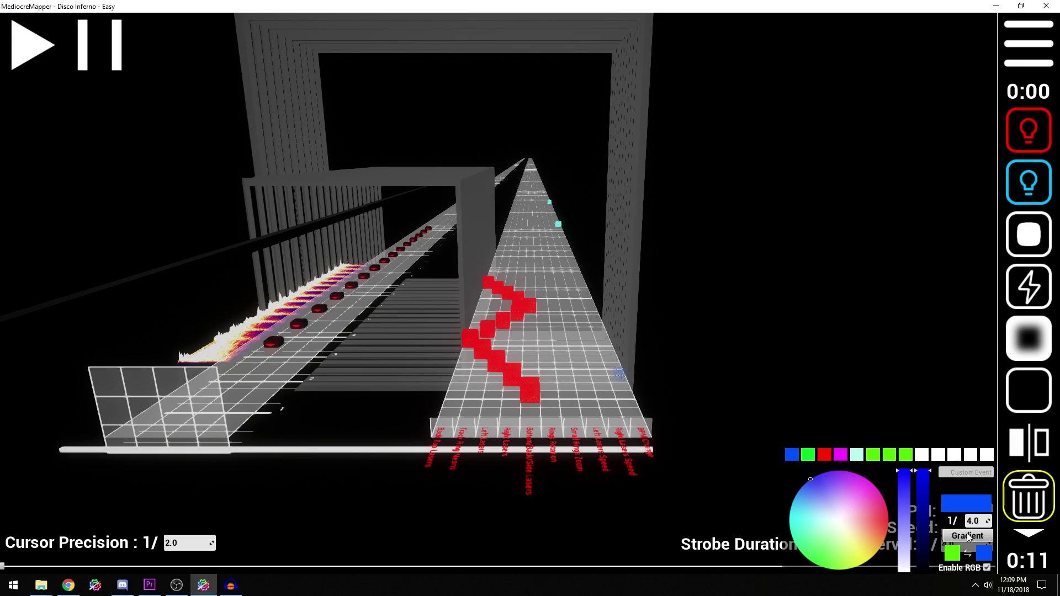
Set the gradient to run from blue to red with an interval of 1/1.0.
click(951, 554)
click(826, 454)
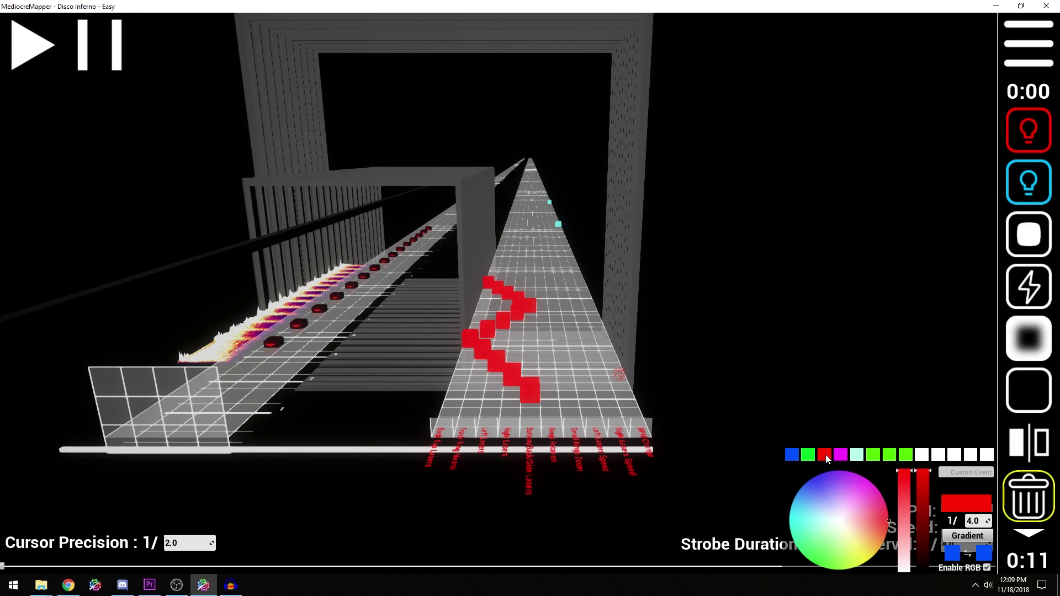
click(983, 555)
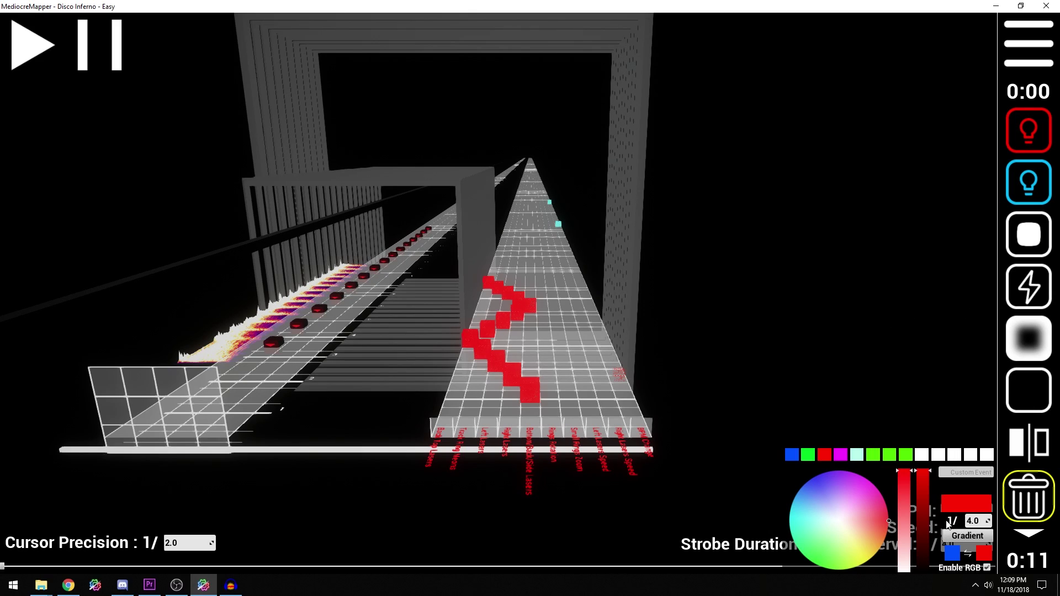
click(977, 521)
text(1.0)
Apply the gradient from beat 0 to the end of the red zigzag, across the Back Top Lasers through Bottom/Back/Side Lasers lanes.
click(1027, 131)
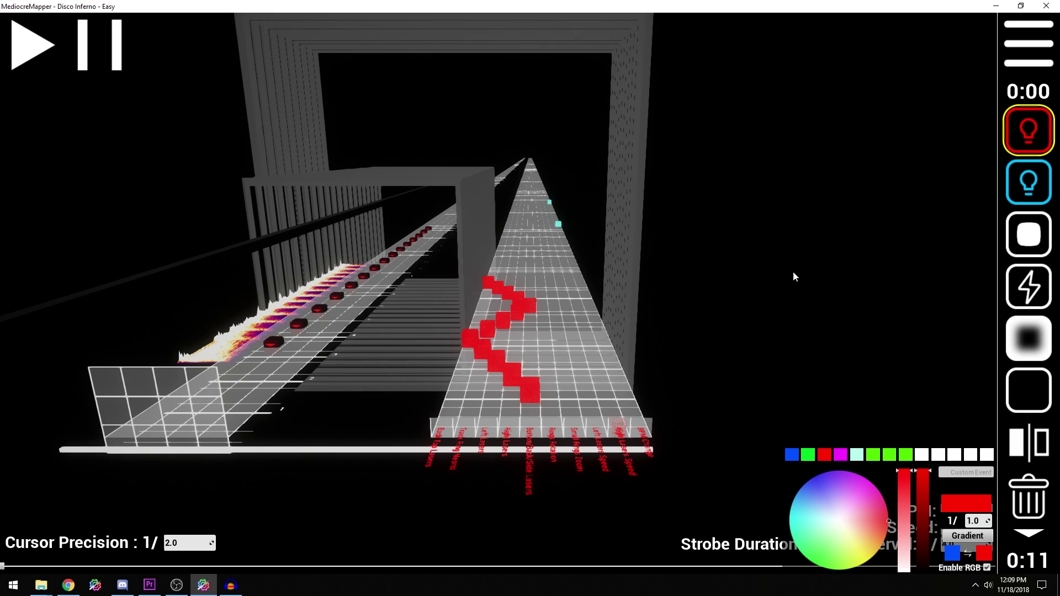
click(1028, 235)
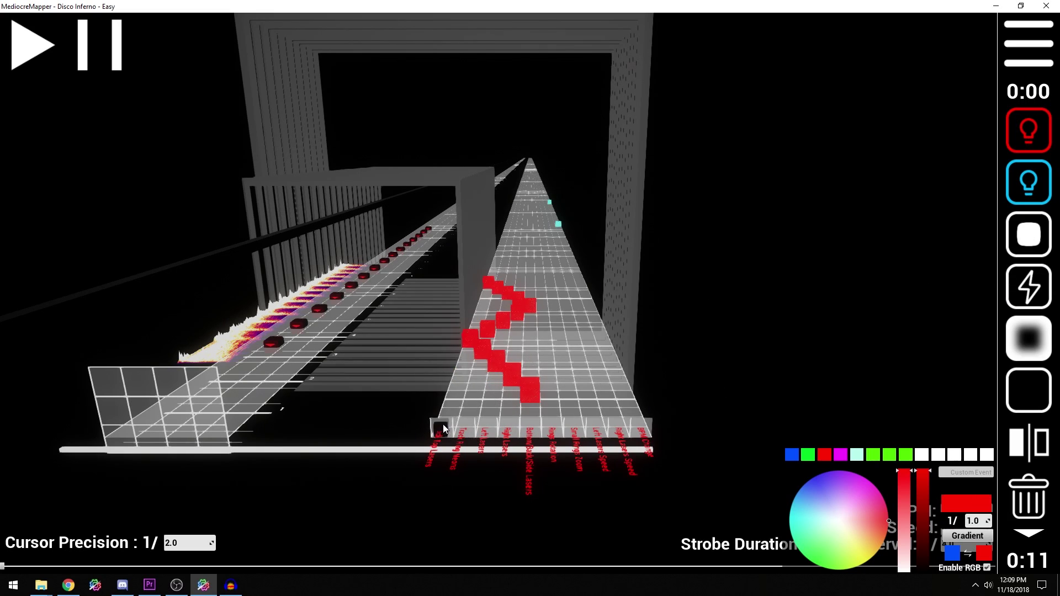
drag(438, 429, 535, 405)
scroll(545, 421, up, 5)
scroll(533, 404, up, 4)
scroll(536, 406, down, 8)
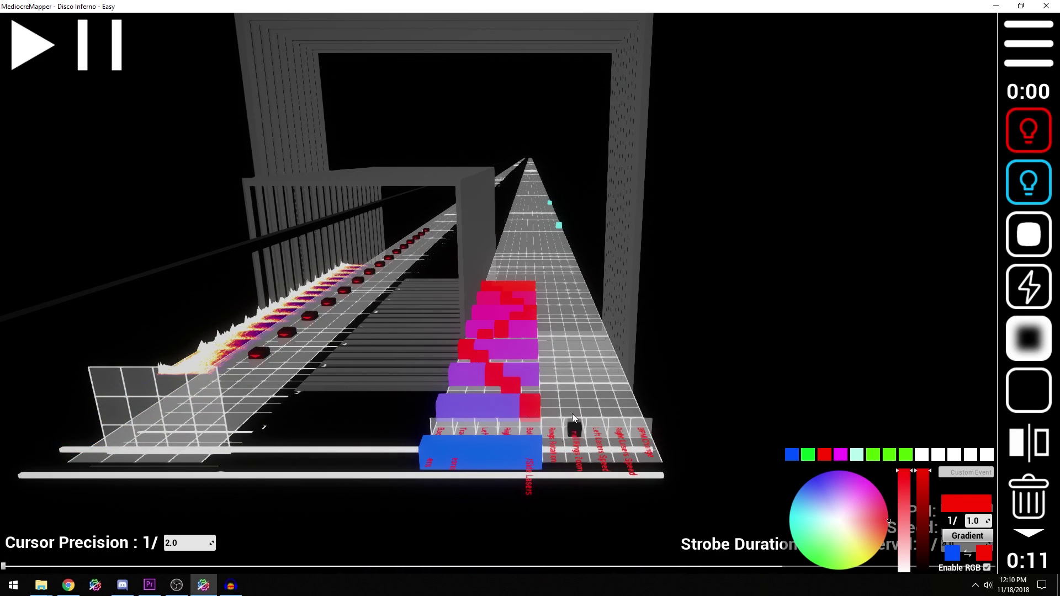
Play back the gradient lights to preview their colours and hide the RGB colour controls.
key(Delete)
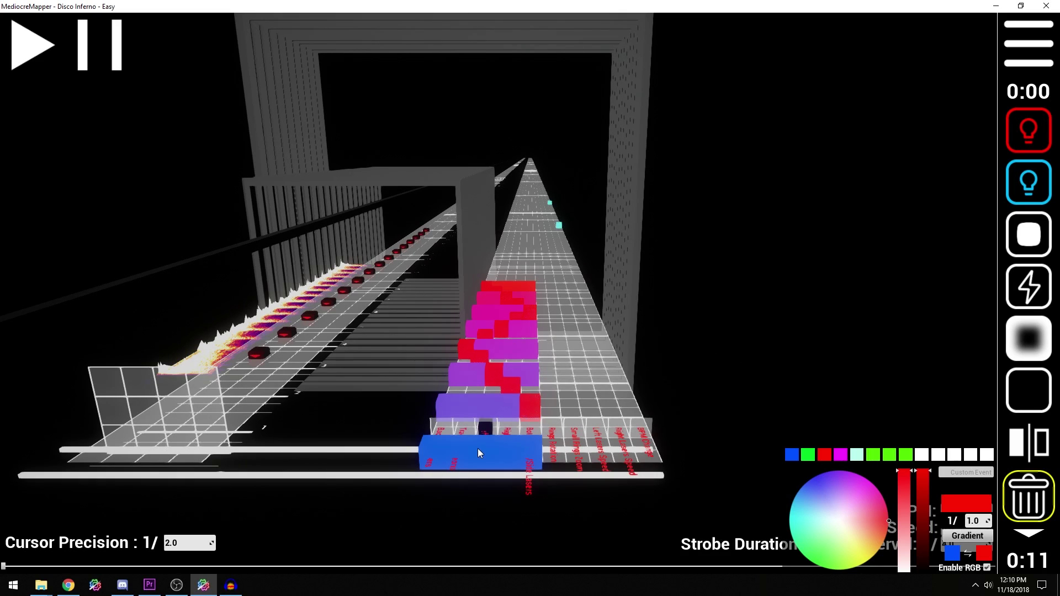
key(space)
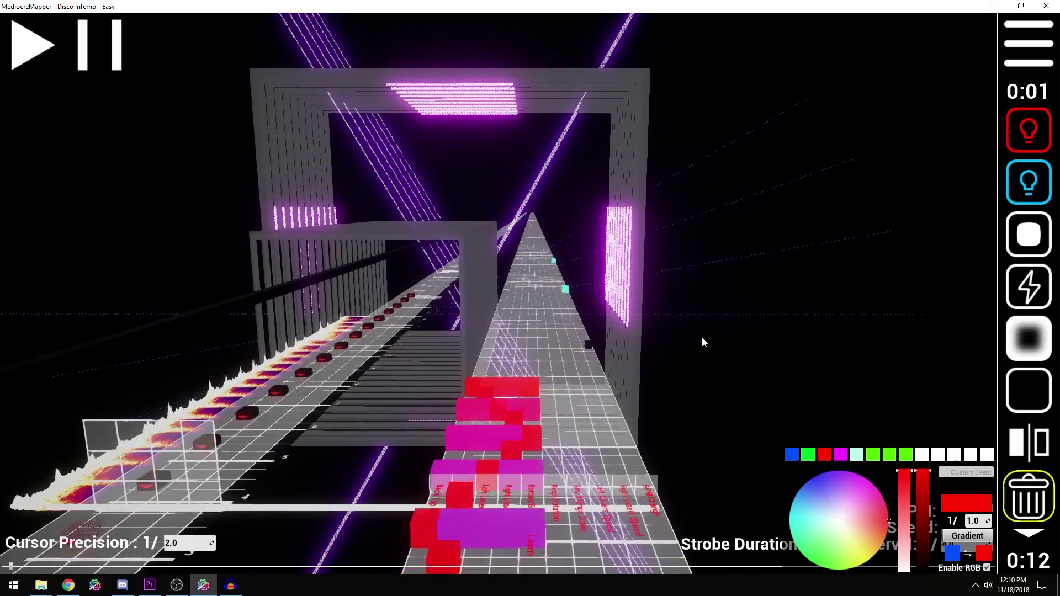
key(space)
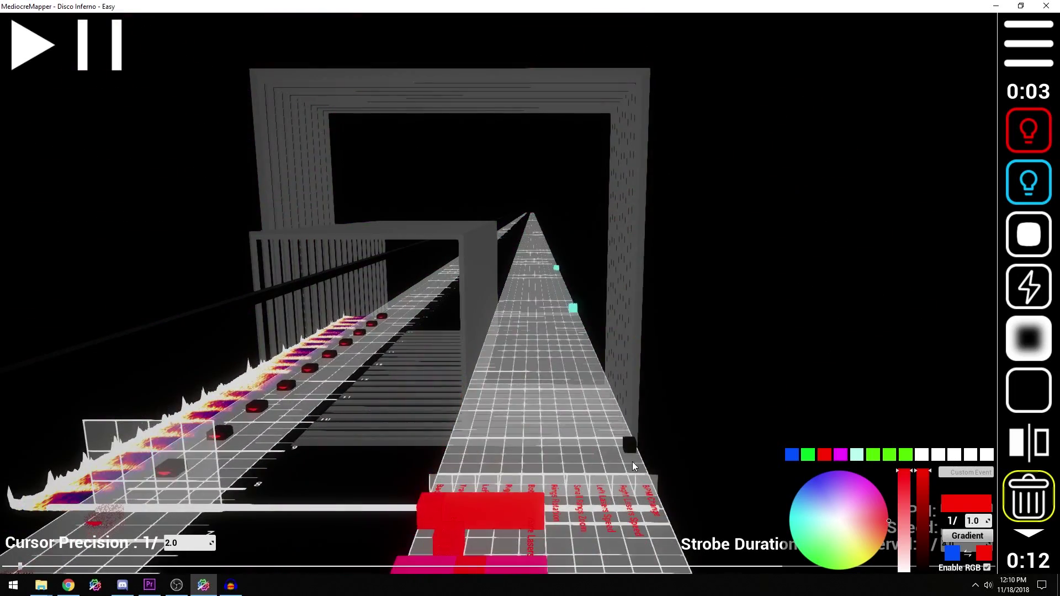
key(space)
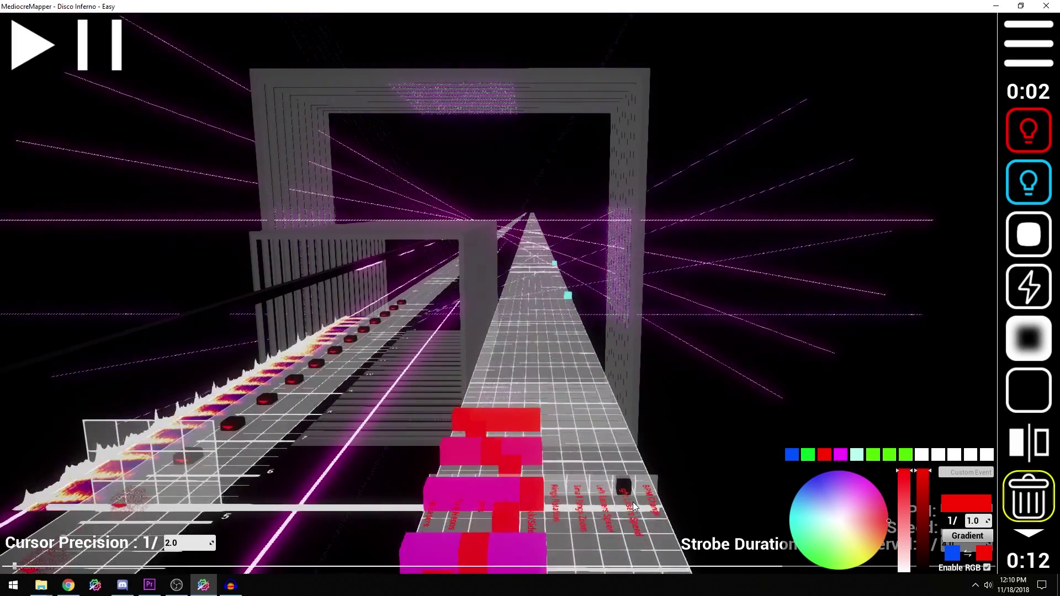
key(space)
click(1028, 534)
scroll(662, 496, down, 11)
key(space)
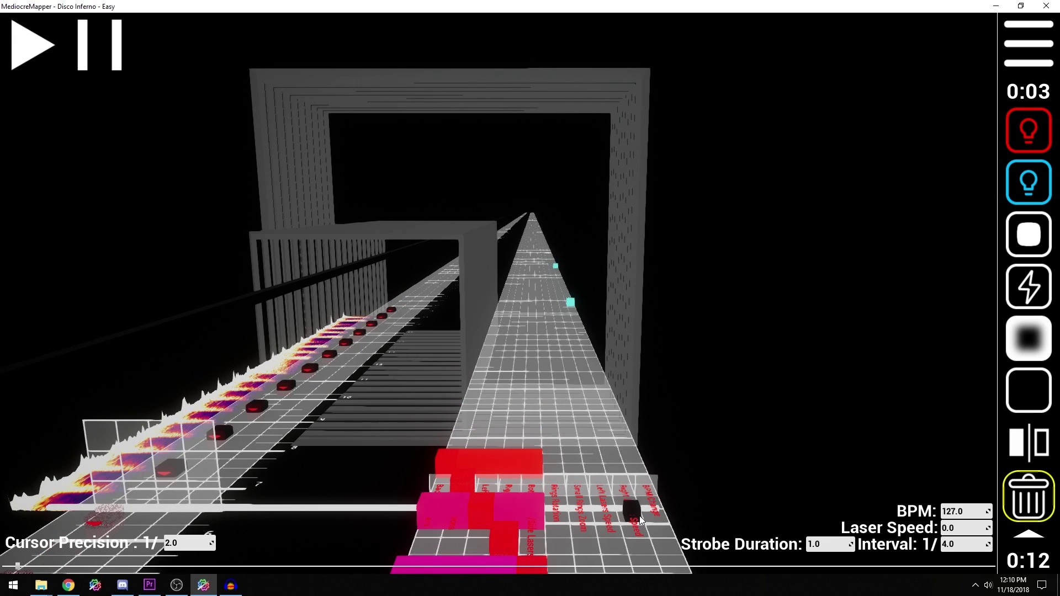
Try a single red light event in the Bottom/Back/Side Lasers lane just past the gradient.
right_click(787, 448)
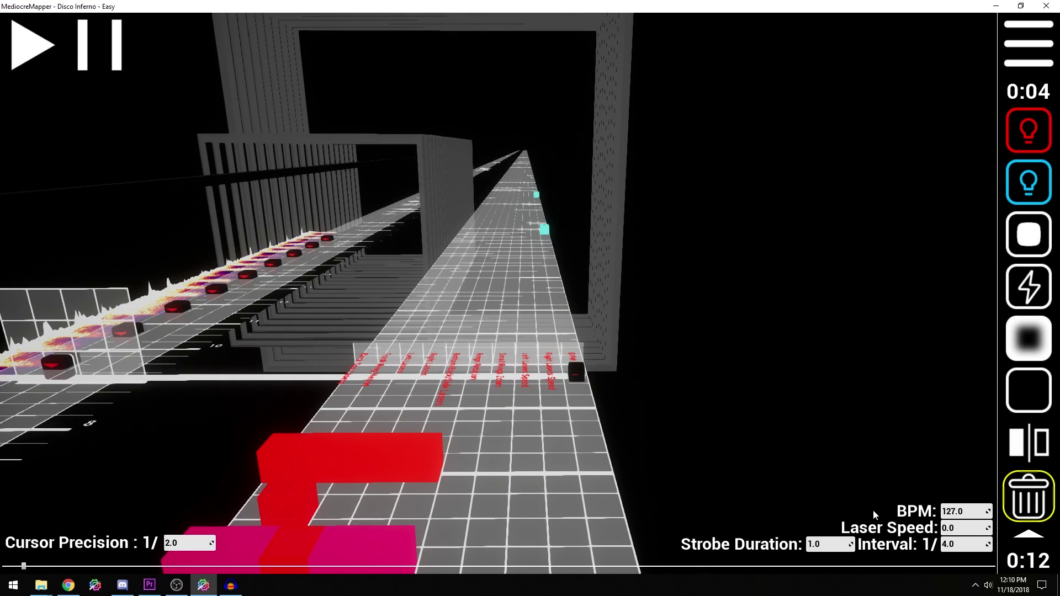
click(1024, 133)
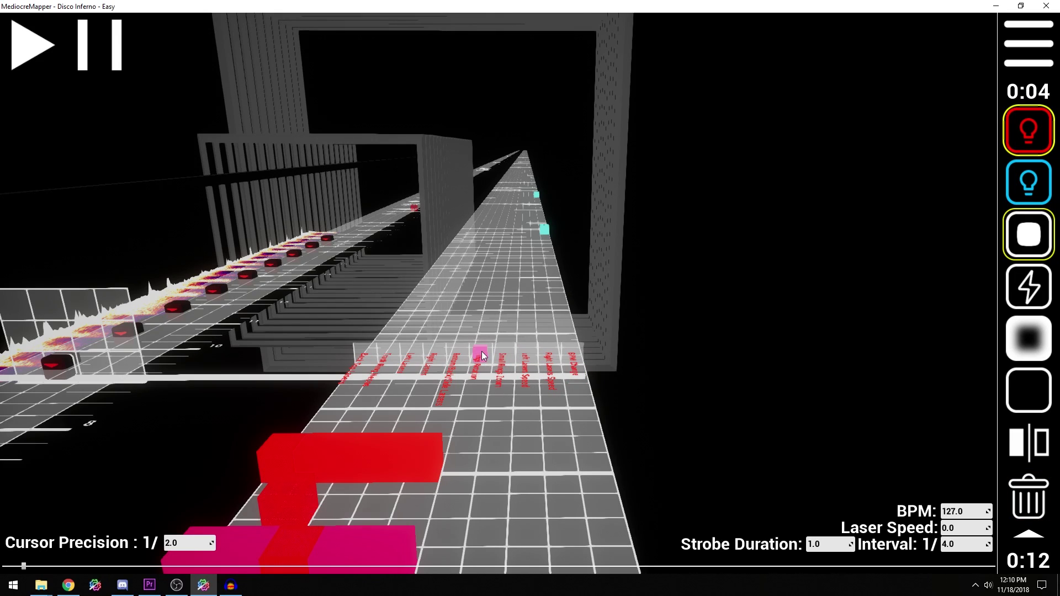
click(456, 357)
click(484, 360)
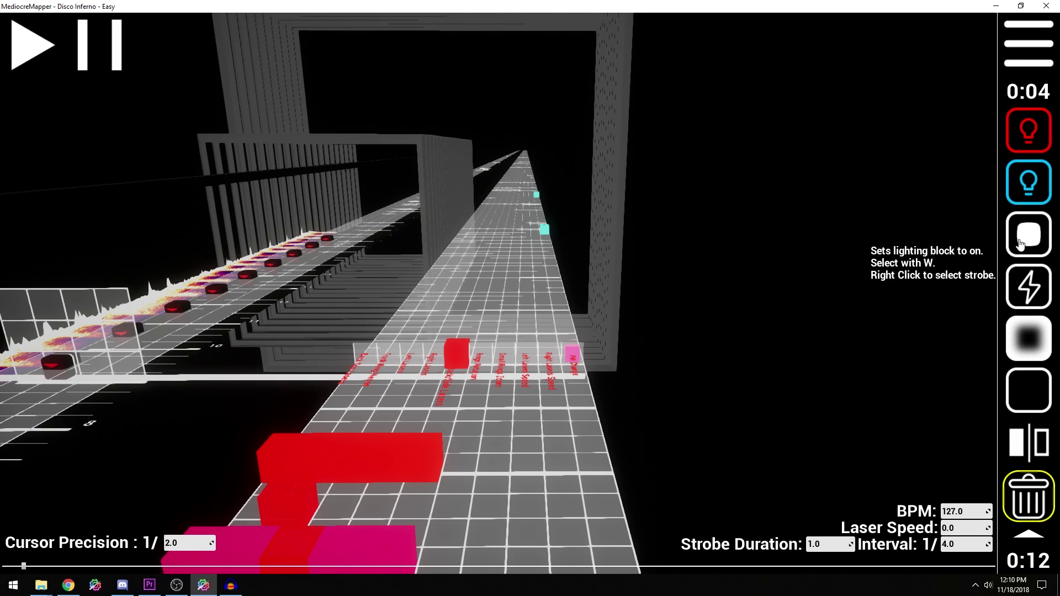
click(1034, 305)
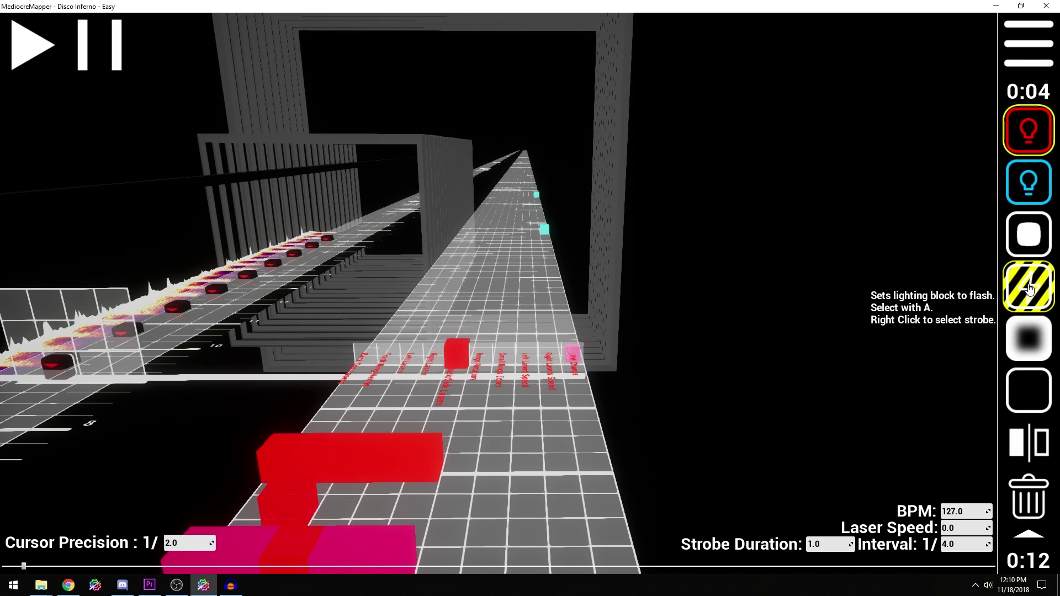
click(462, 357)
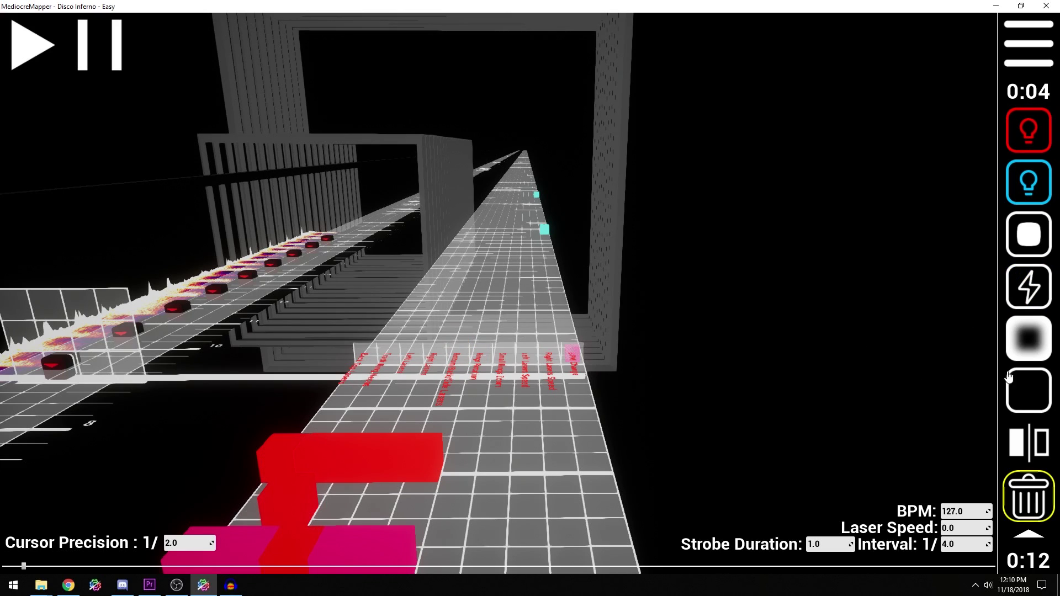
Place a red fade strobe with duration 2.0 and interval 1/16.0 in the Bottom/Back/Side Lasers lane past the gradient, and play it back.
click(1029, 338)
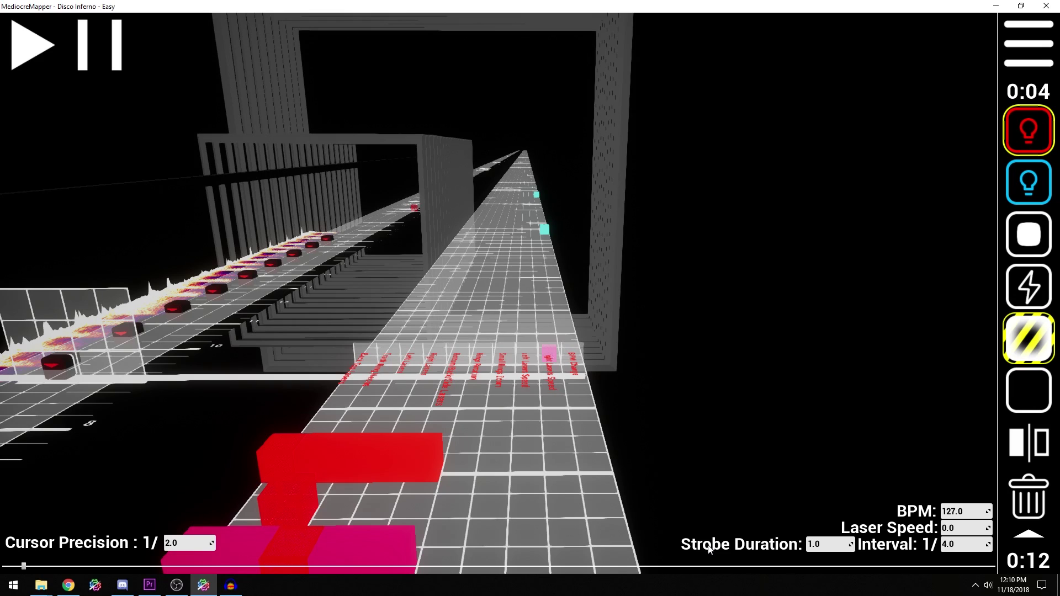
key(Return)
key(Return)
click(452, 346)
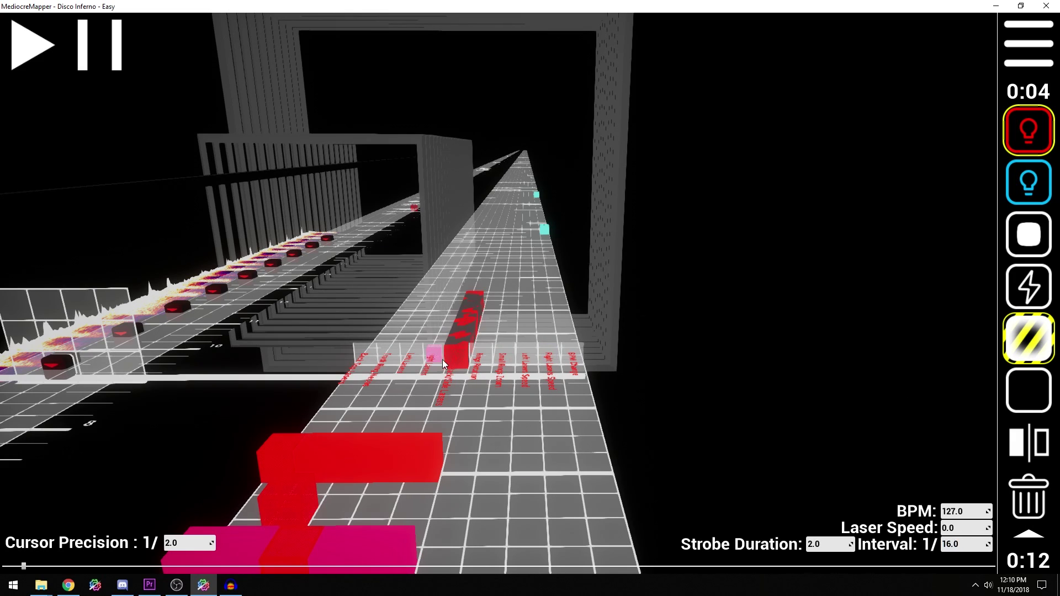
scroll(544, 382, up, 1)
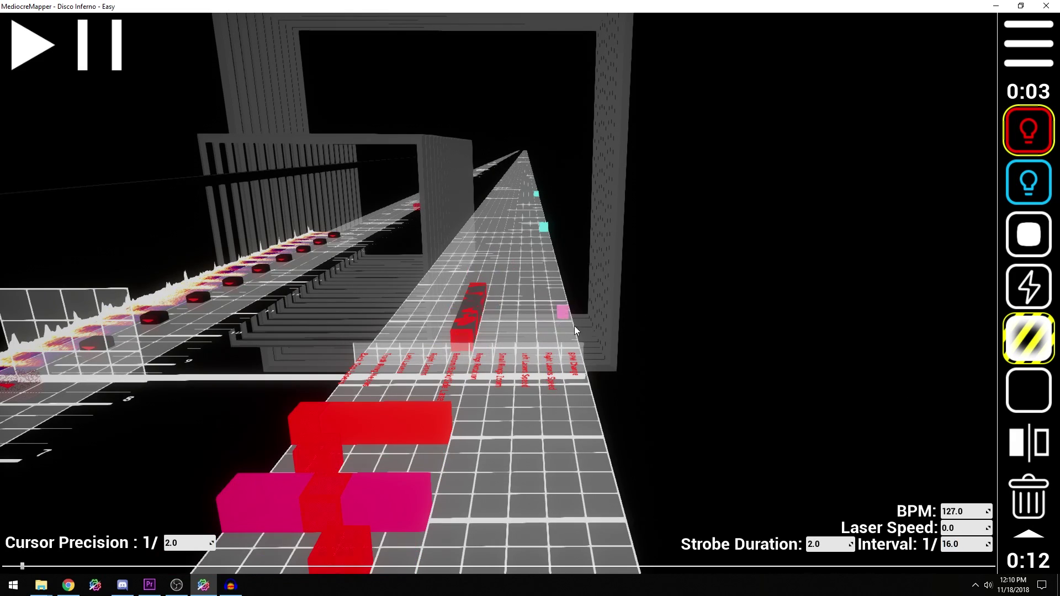
key(space)
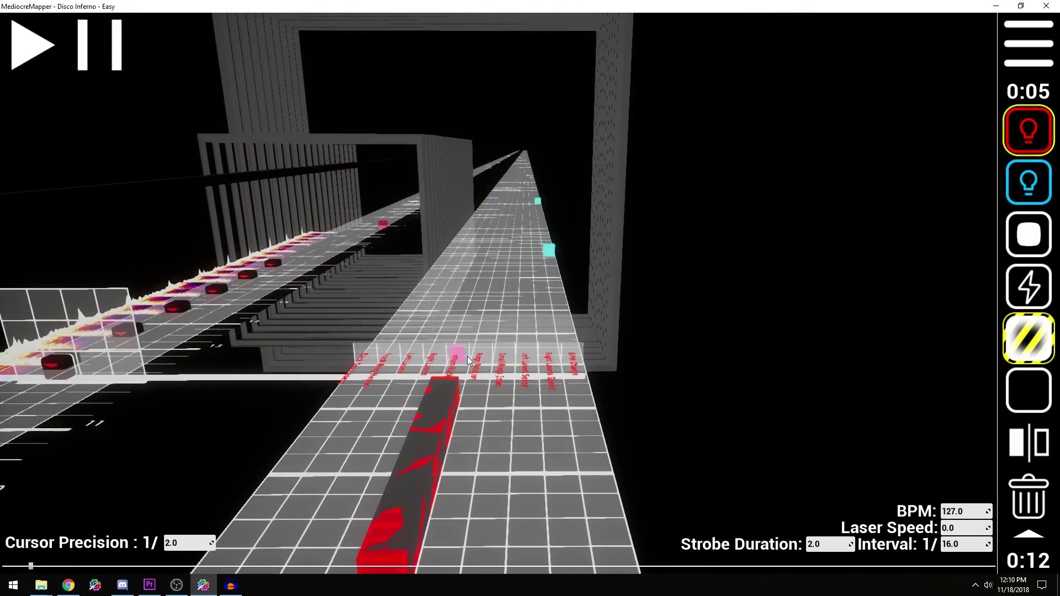
Place a strobe with duration 2.0 and interval 1/16.0 in the Rings Rotation lane past the red strobe, and scrub across it.
scroll(486, 364, up, 2)
right_click(550, 357)
key(a)
key(d)
key(d)
key(q)
click(513, 362)
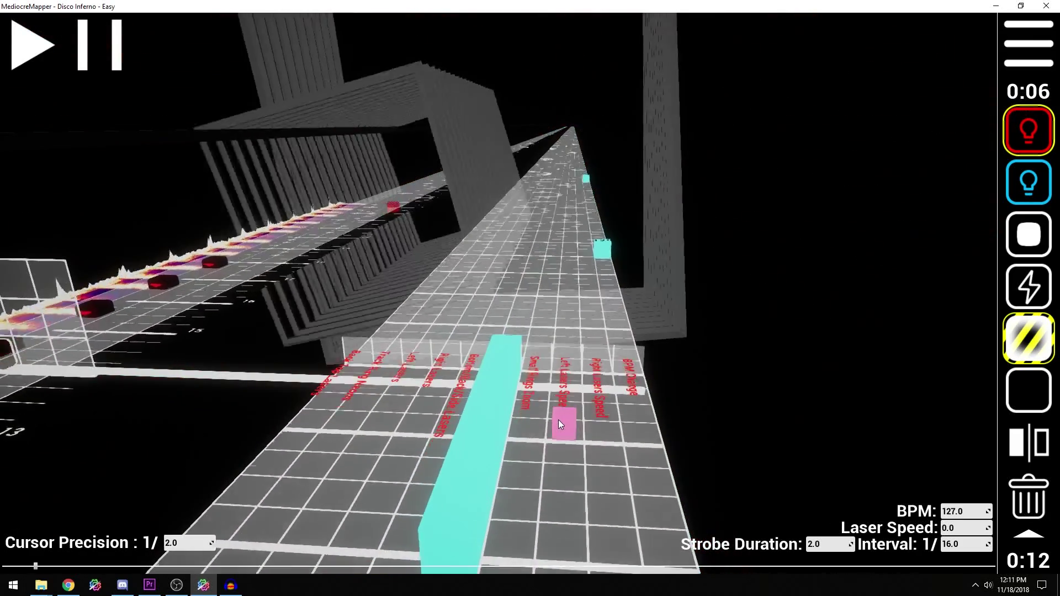
scroll(551, 419, down, 6)
scroll(551, 419, down, 2)
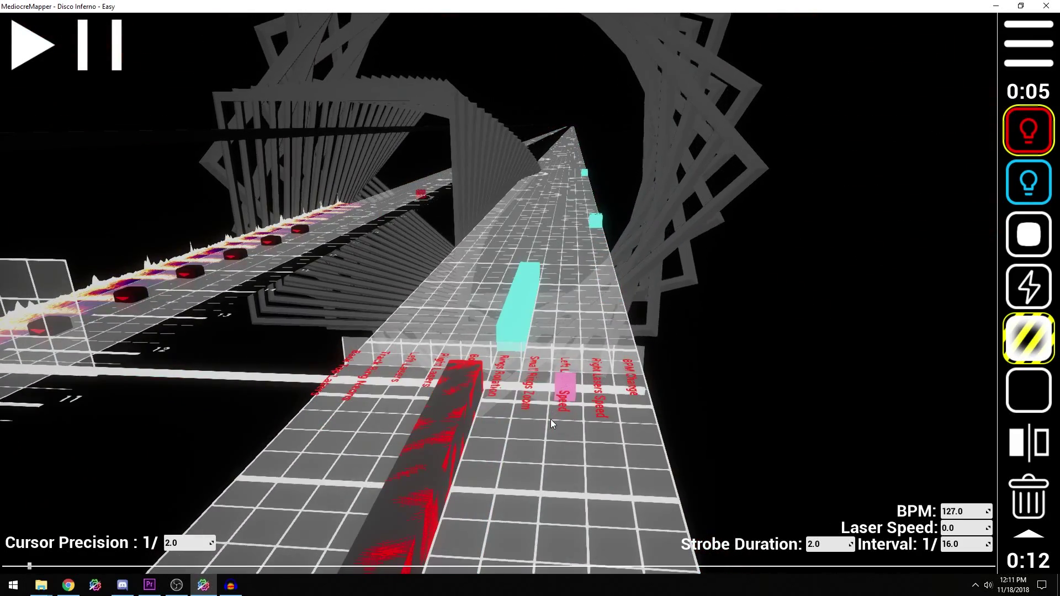
scroll(551, 419, up, 5)
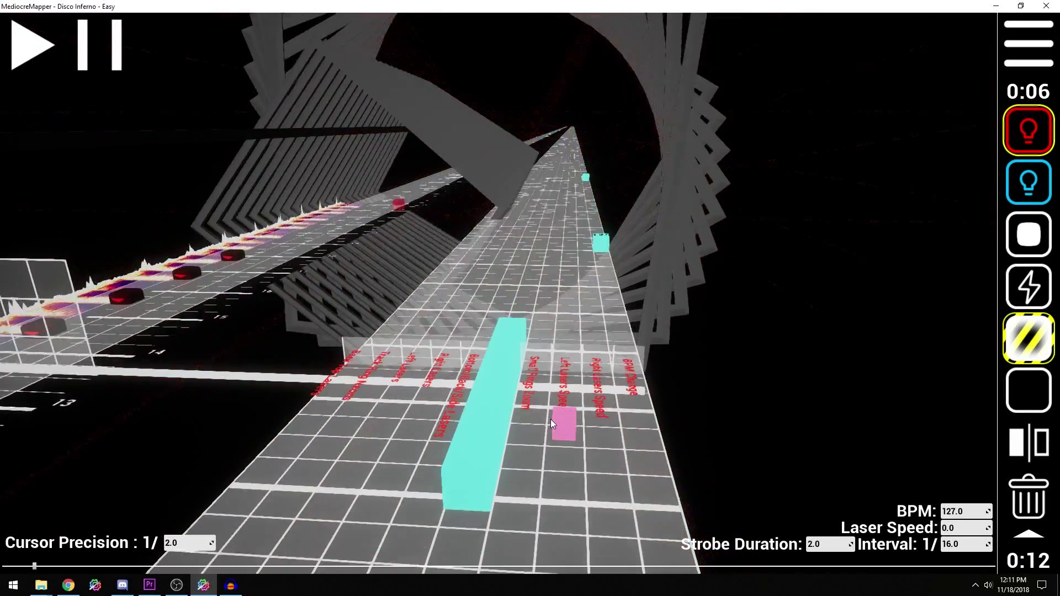
scroll(550, 418, down, 5)
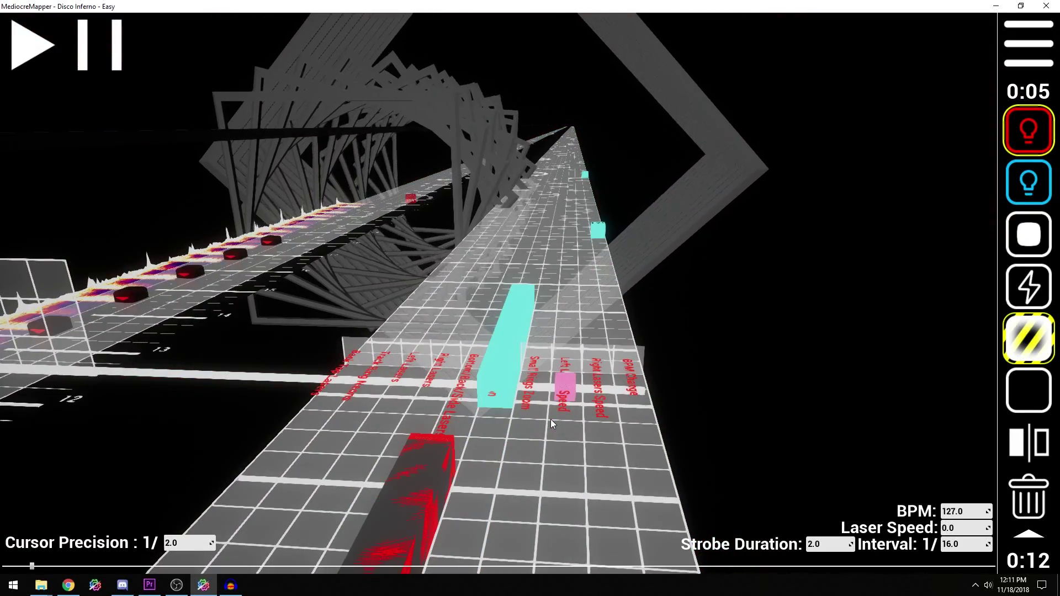
scroll(551, 419, down, 6)
scroll(683, 431, up, 2)
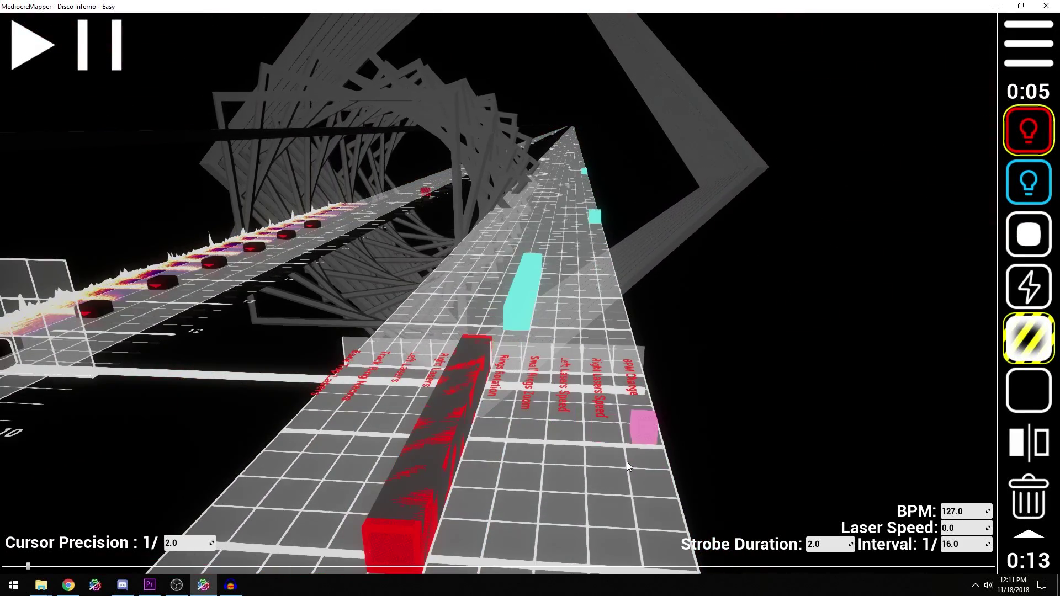
Try a strobe with duration 2.0 and interval 1/1.0 in the Rings Rotation lane after the existing ring strobe.
click(970, 547)
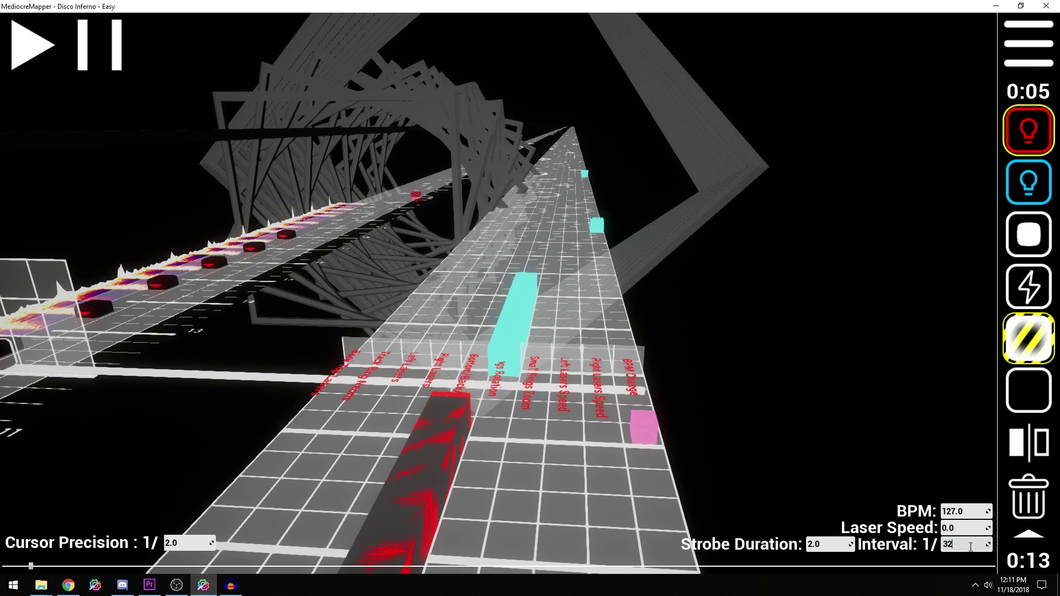
scroll(576, 392, up, 6)
text(1)
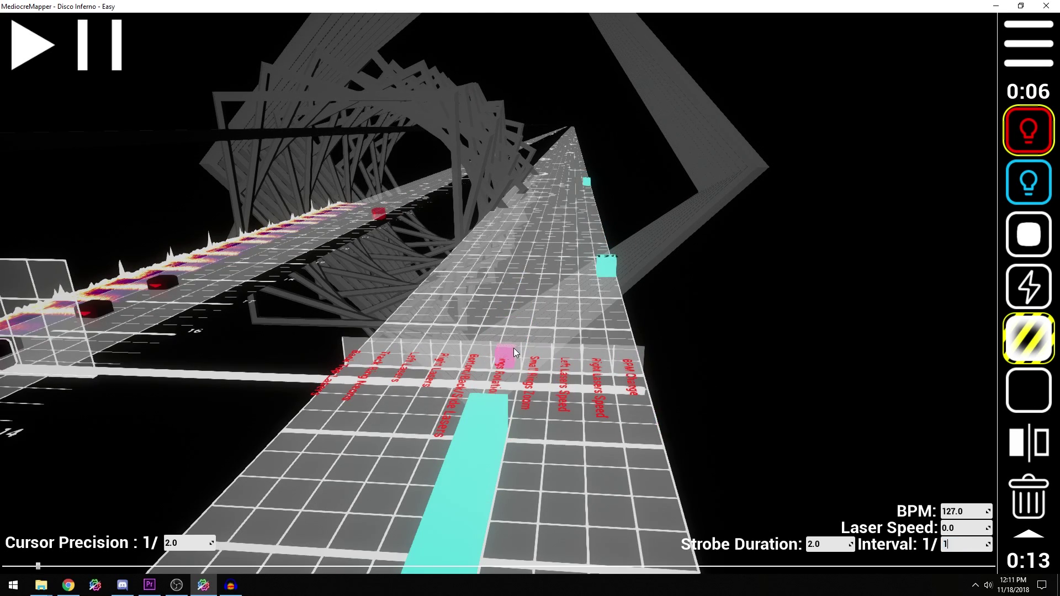
click(514, 348)
scroll(581, 371, down, 2)
scroll(634, 395, up, 2)
key(7)
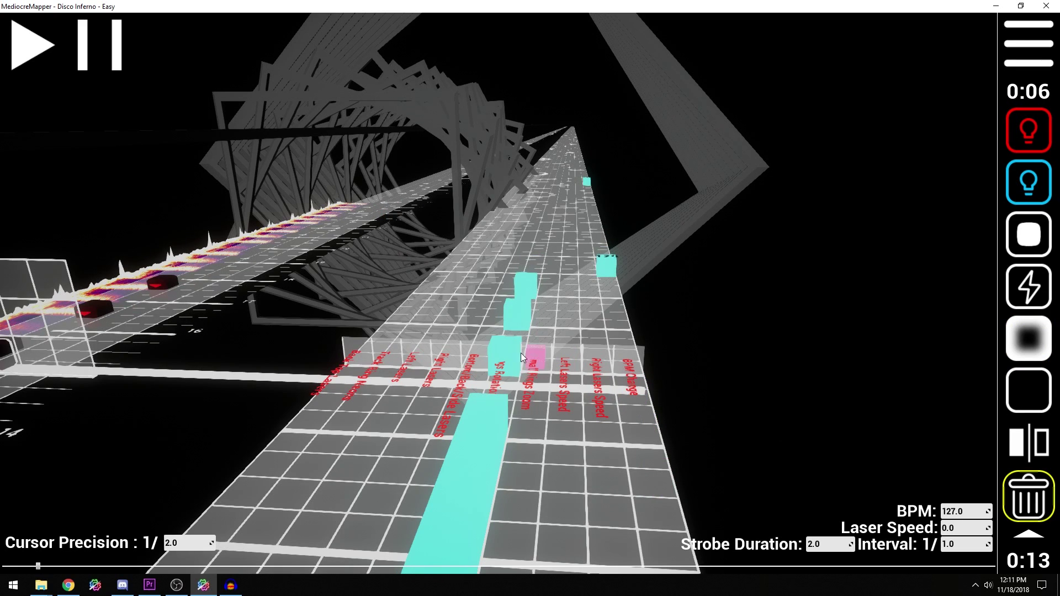
Place a strobe with interval 1/32.0 in the Rings Rotation lane directly after the existing ring strobe, and play it back.
click(958, 546)
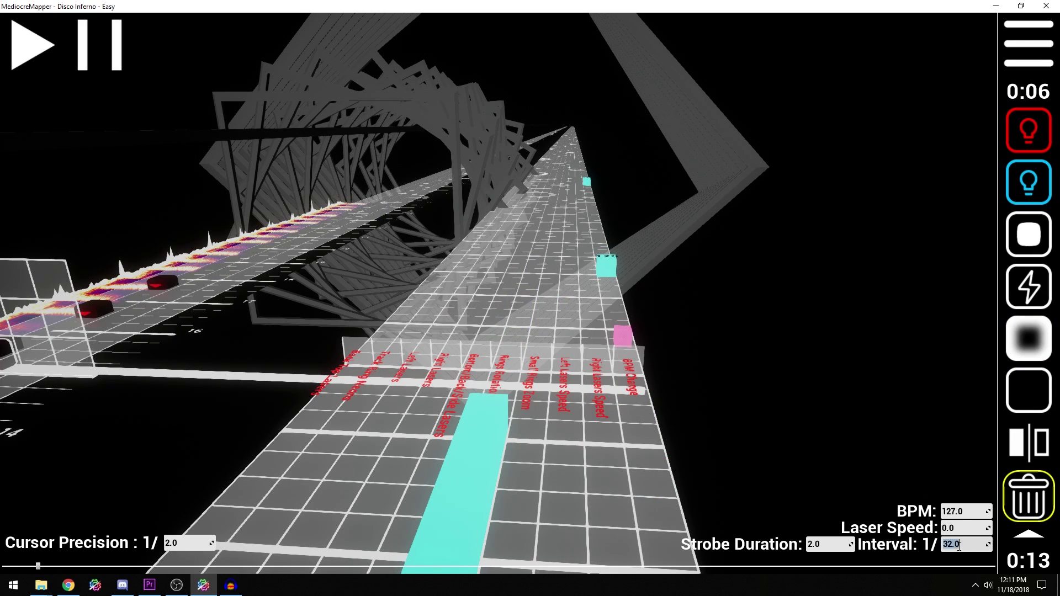
key(5)
click(506, 360)
scroll(608, 422, down, 2)
key(space)
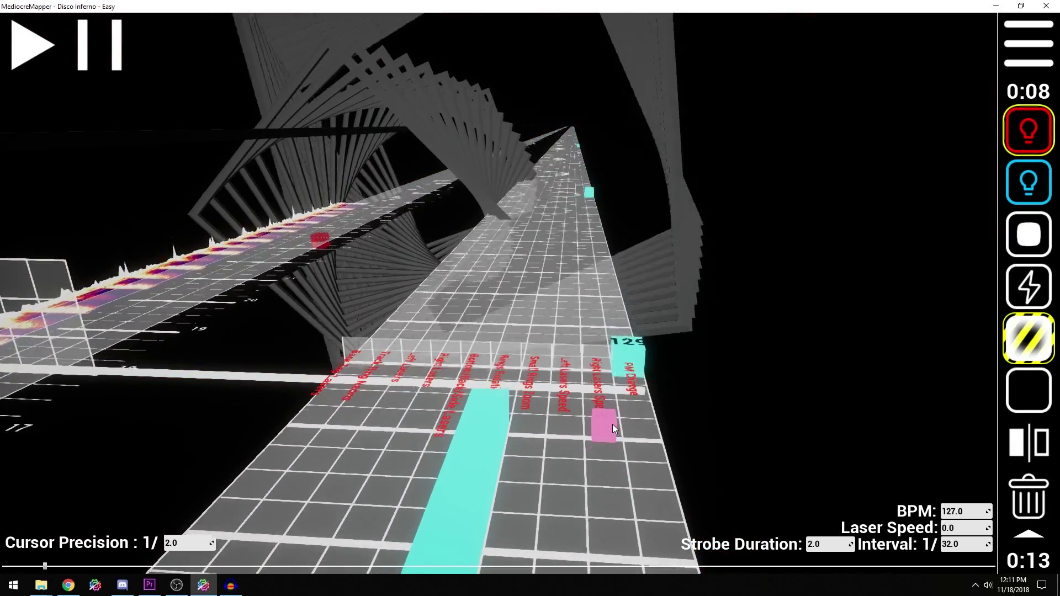
key(space)
Return to the start of the song and open the editor settings to review the list of controls.
scroll(621, 445, down, 6)
scroll(621, 445, up, 20)
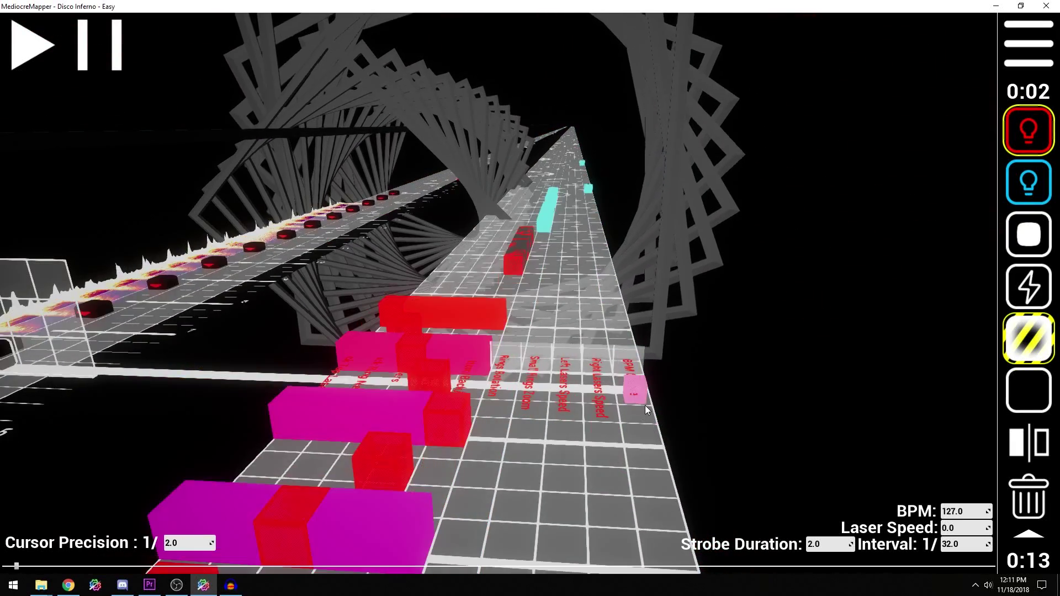
scroll(634, 415, down, 5)
right_click(629, 416)
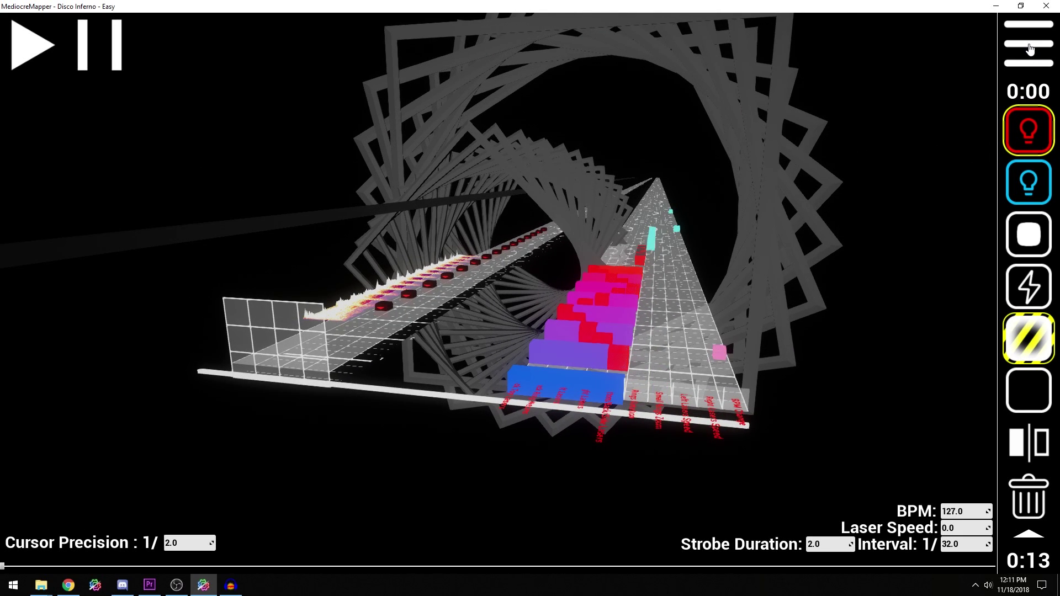
click(1029, 44)
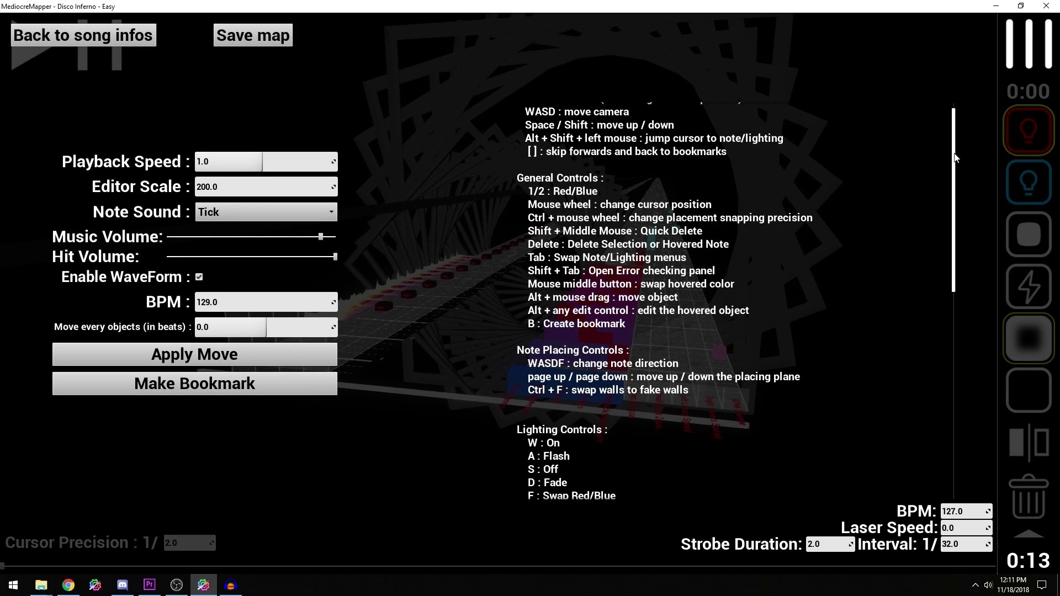
scroll(955, 158, up, 1)
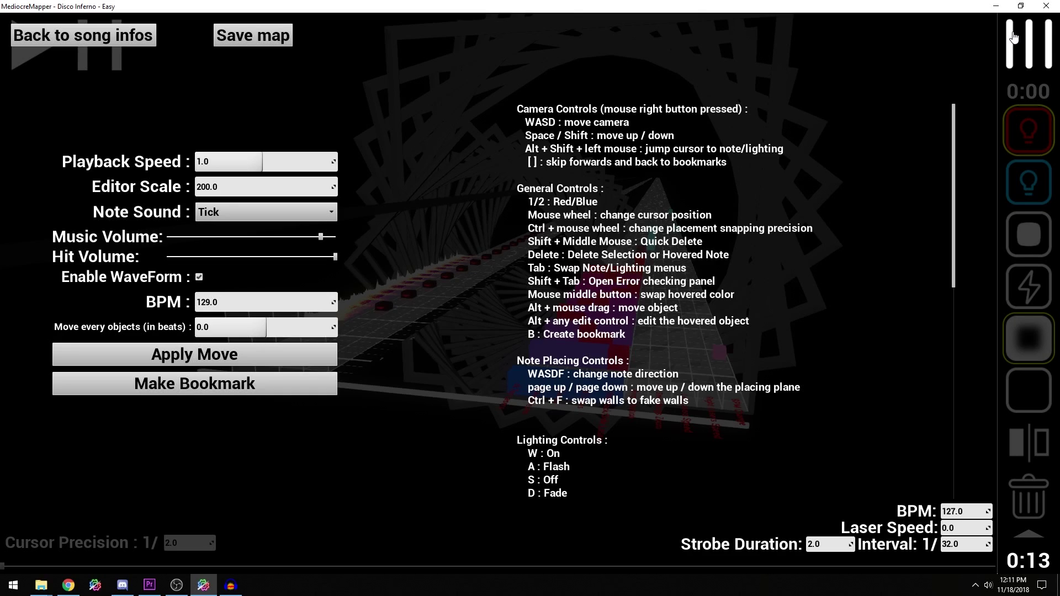